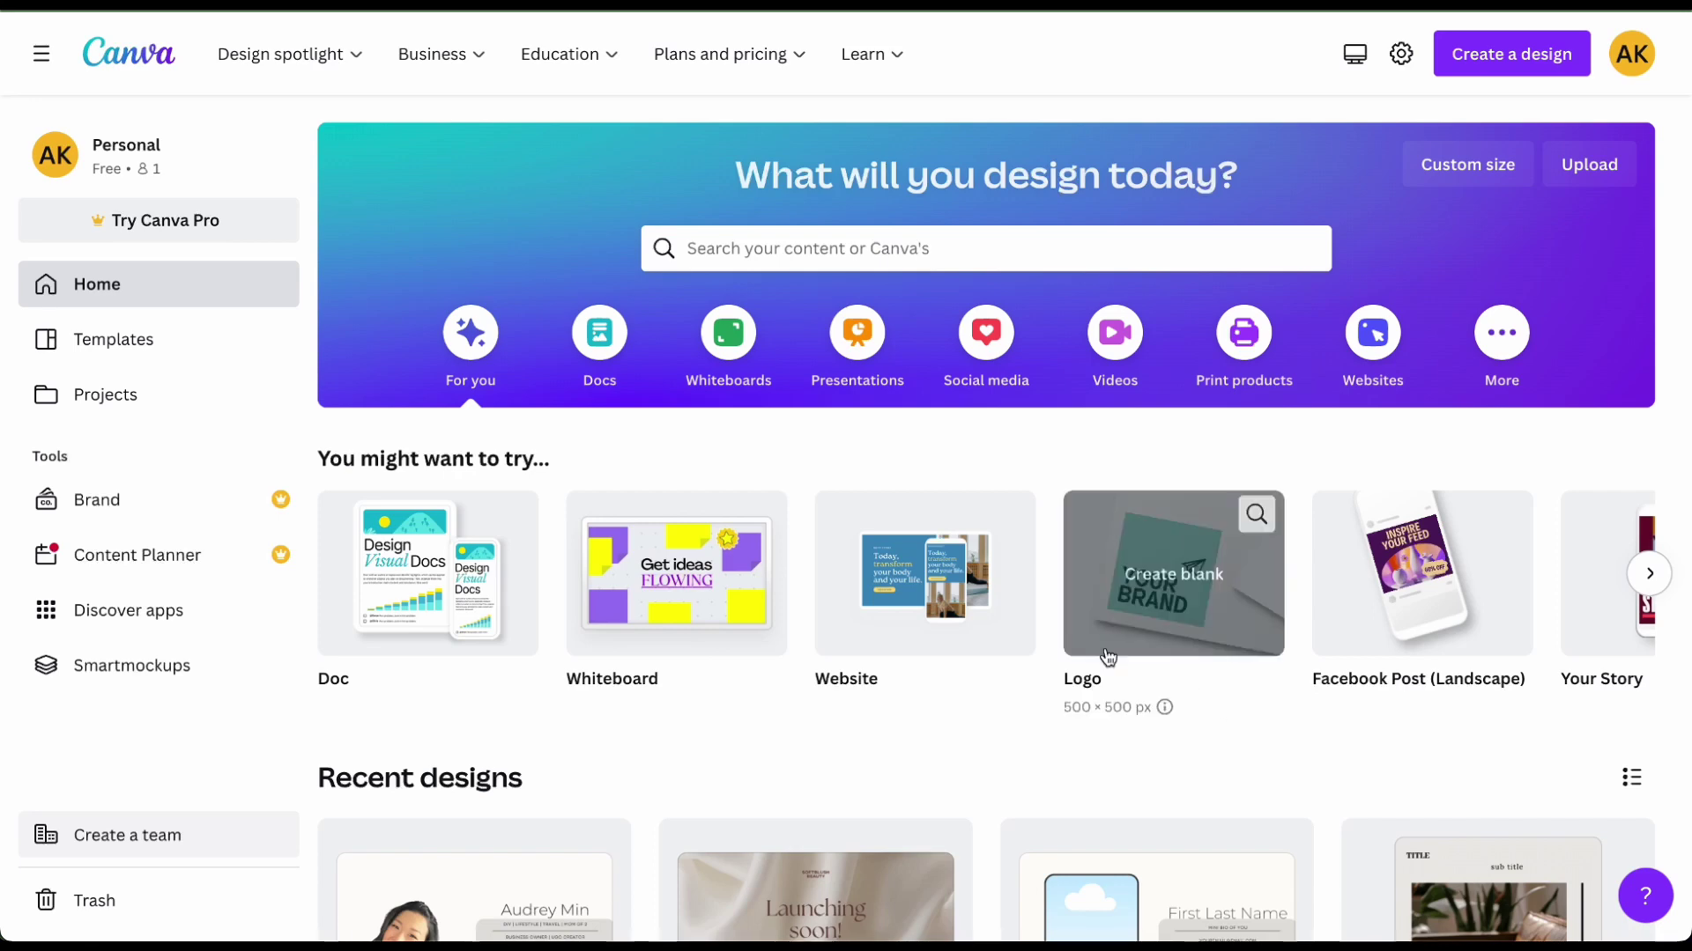
Step: Create a blank 1366 × 768 px Website design from the home page's Website card
mouse_move(942, 606)
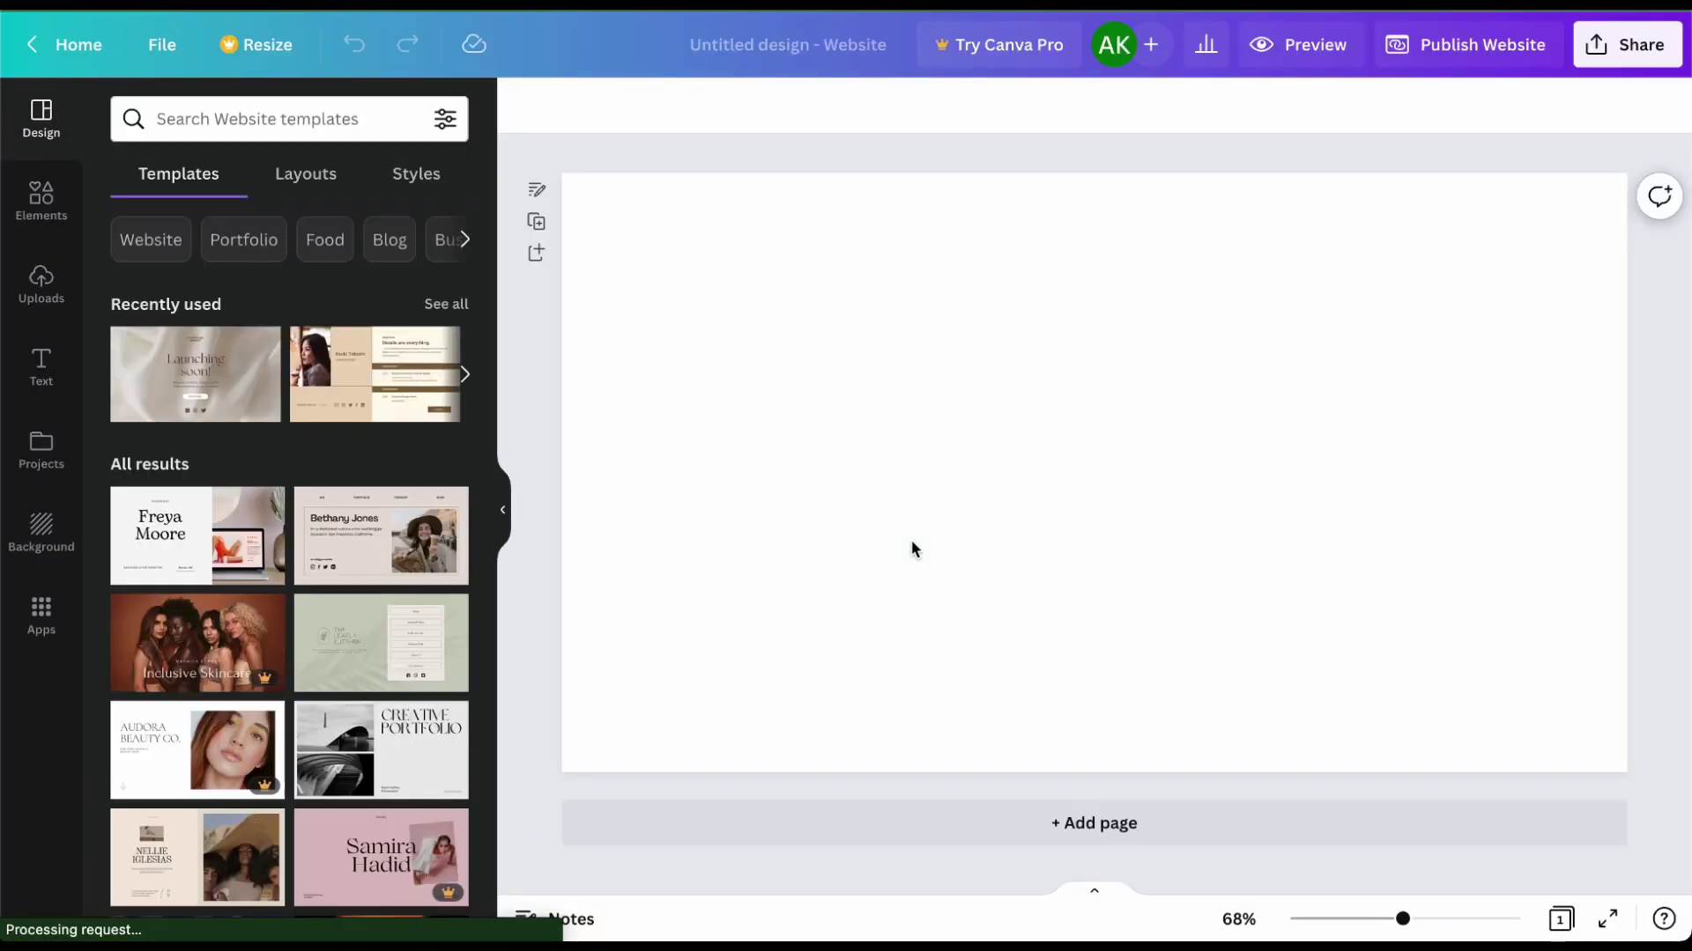
Step: Apply the Ivory Dark Brown graphic design portfolio template's title page to the blank page
scroll(293, 445, down, 2)
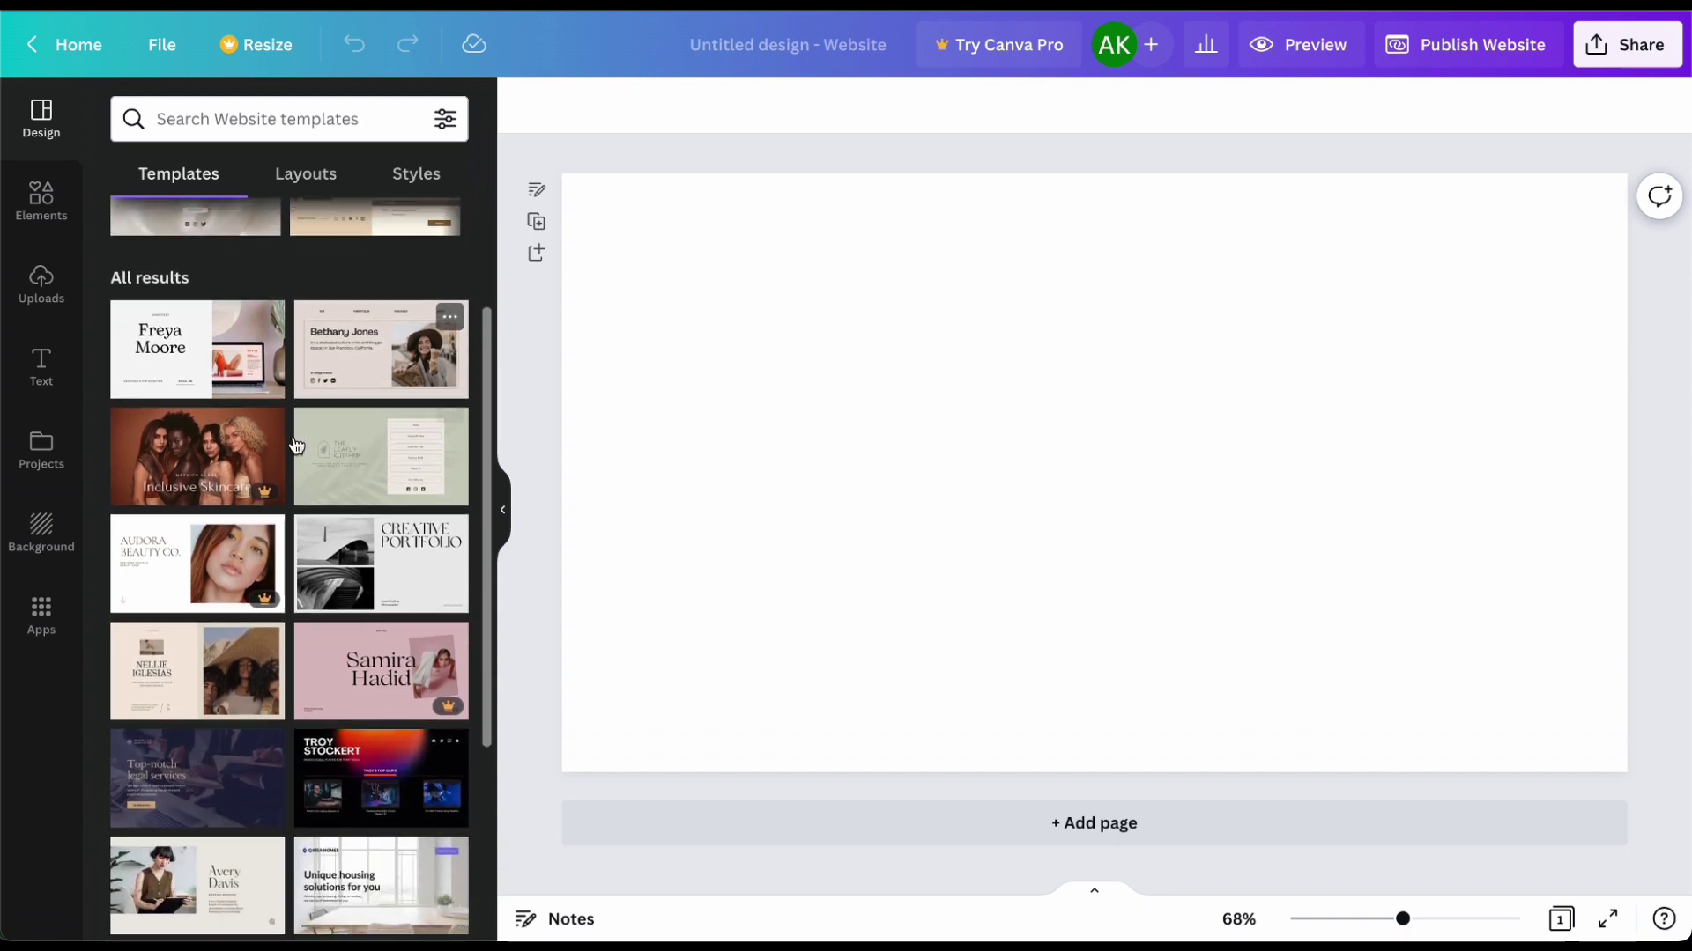
scroll(296, 445, down, 3)
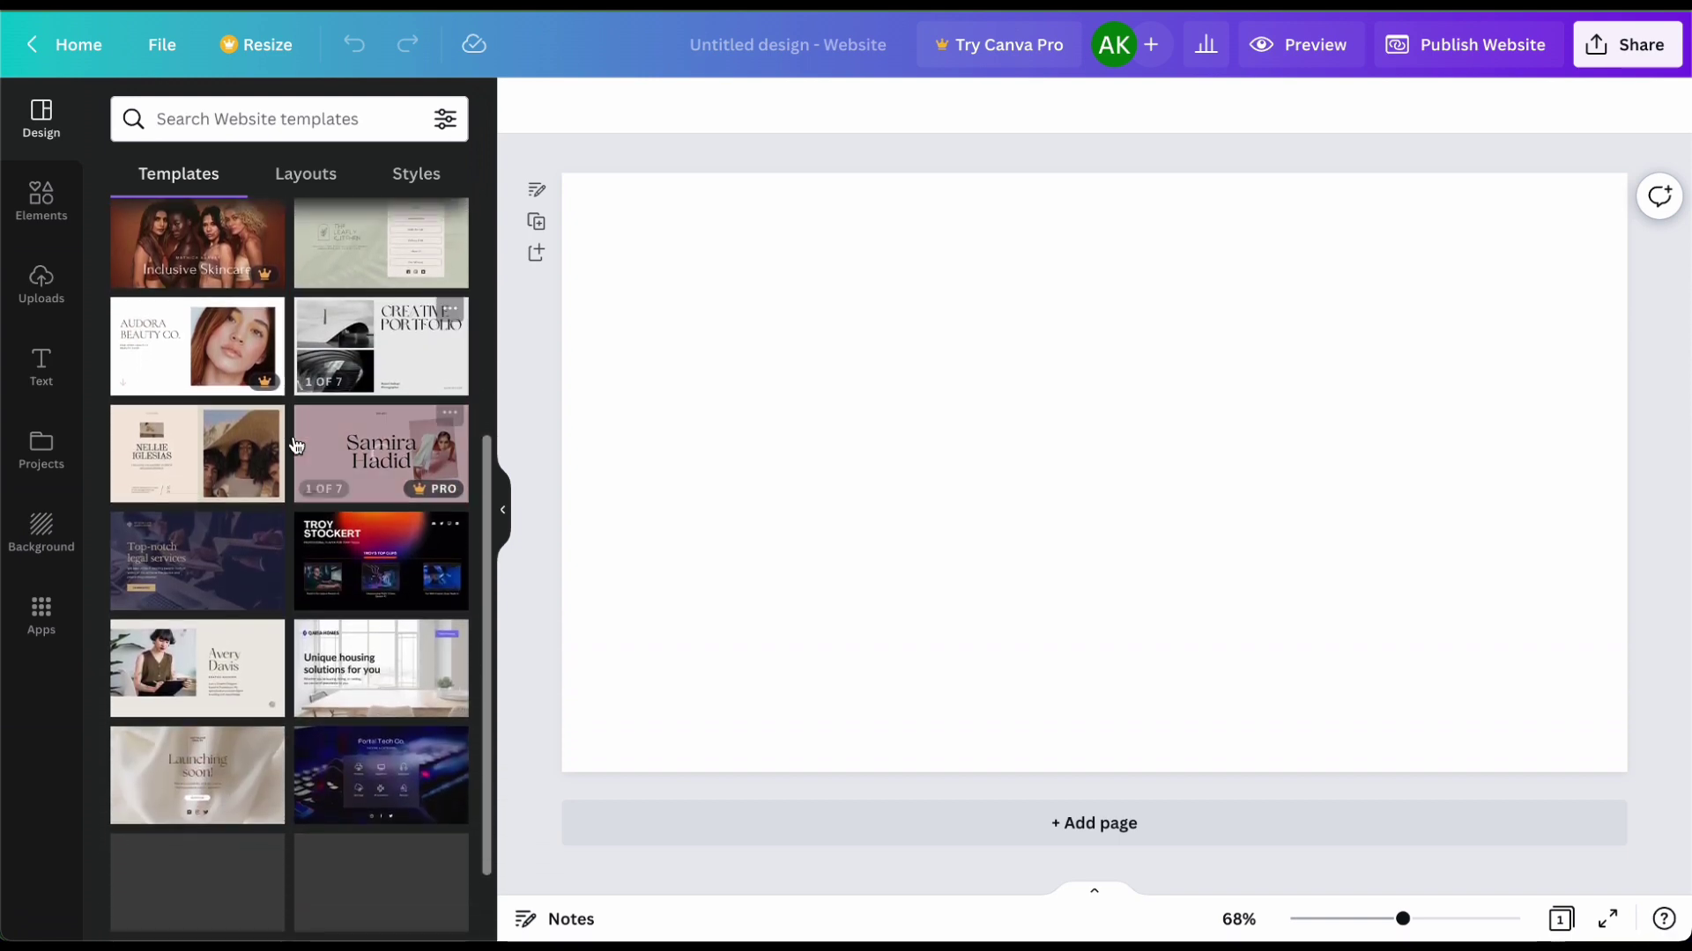
scroll(296, 445, down, 1)
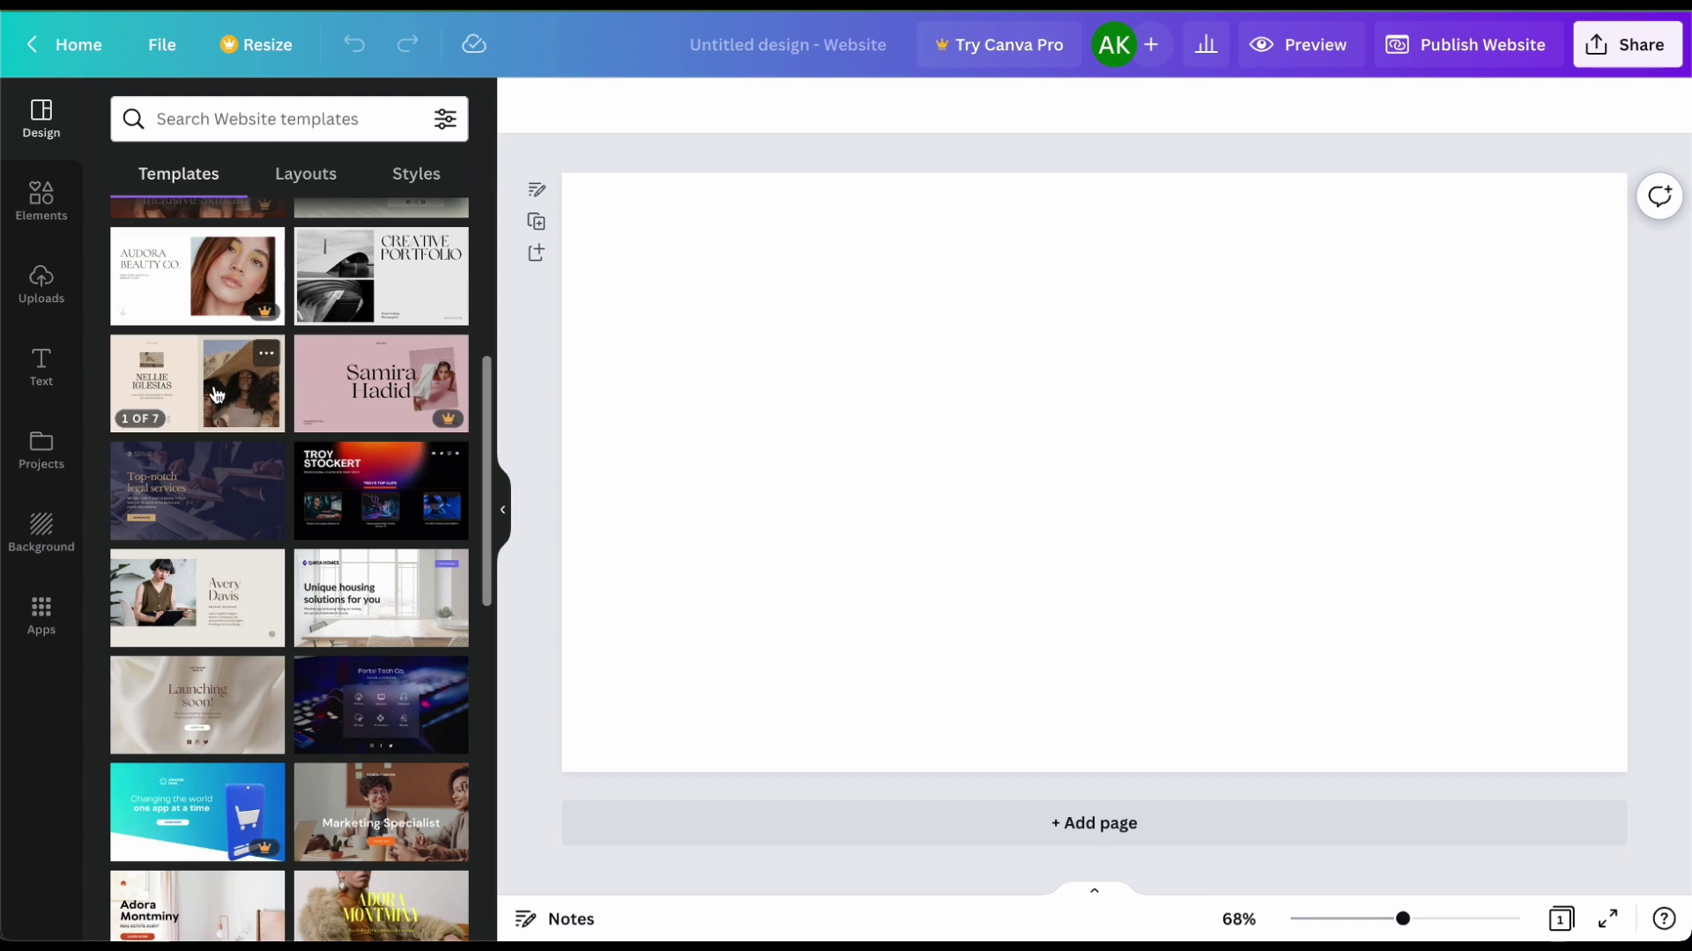
click(198, 603)
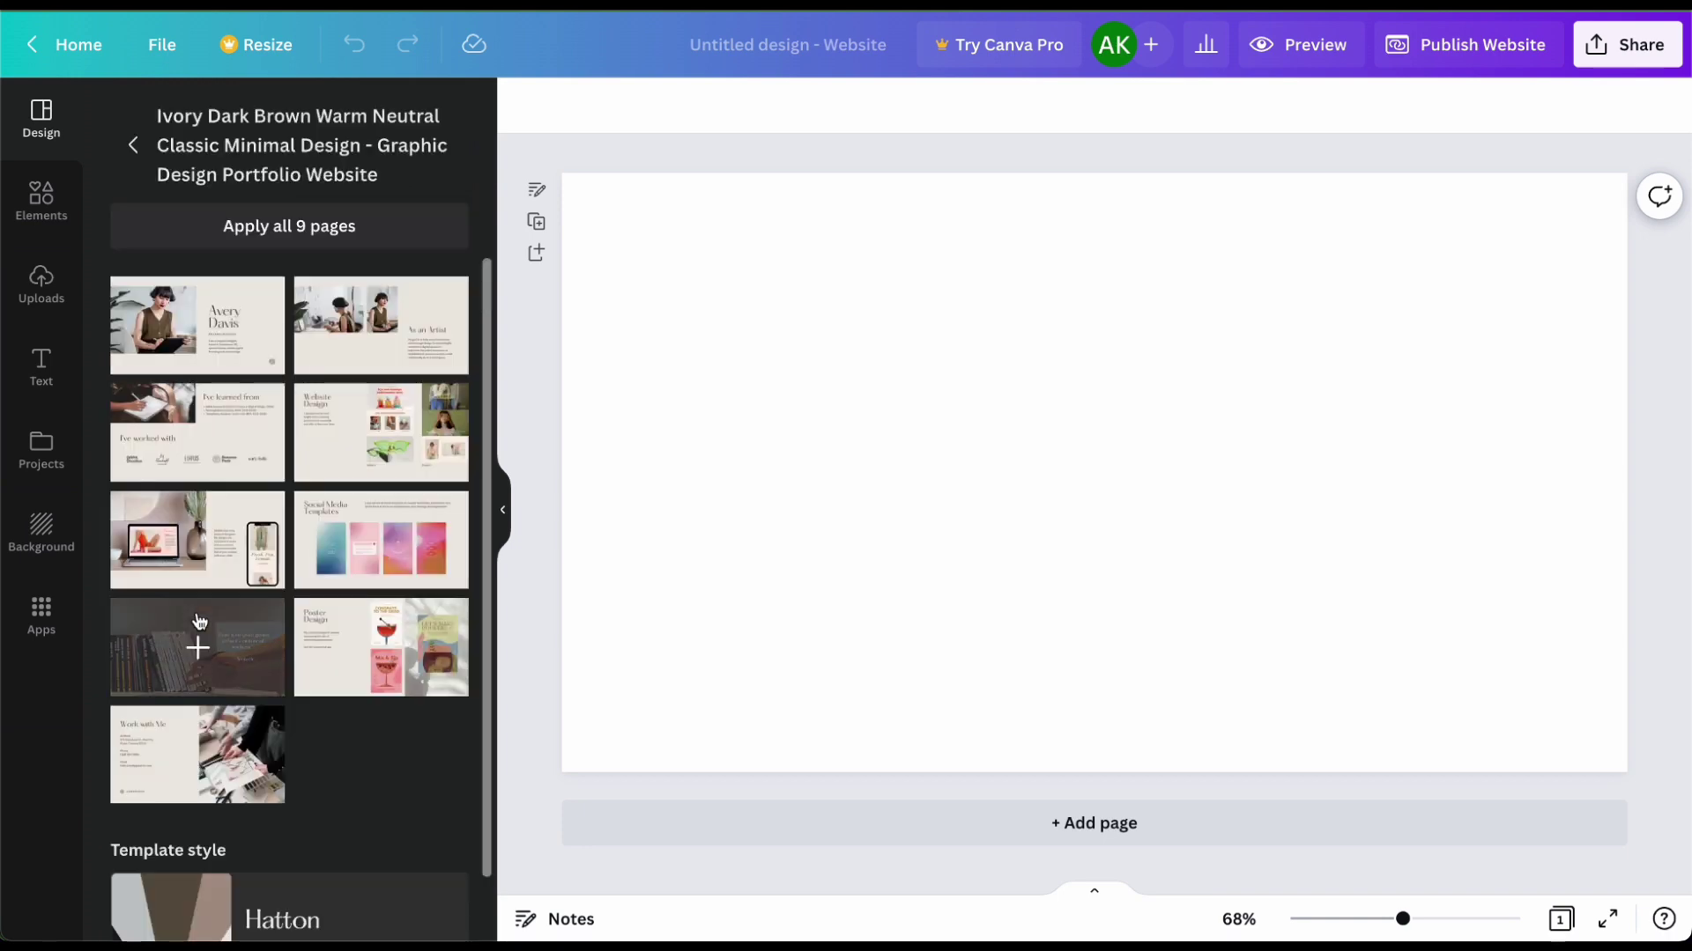
click(227, 341)
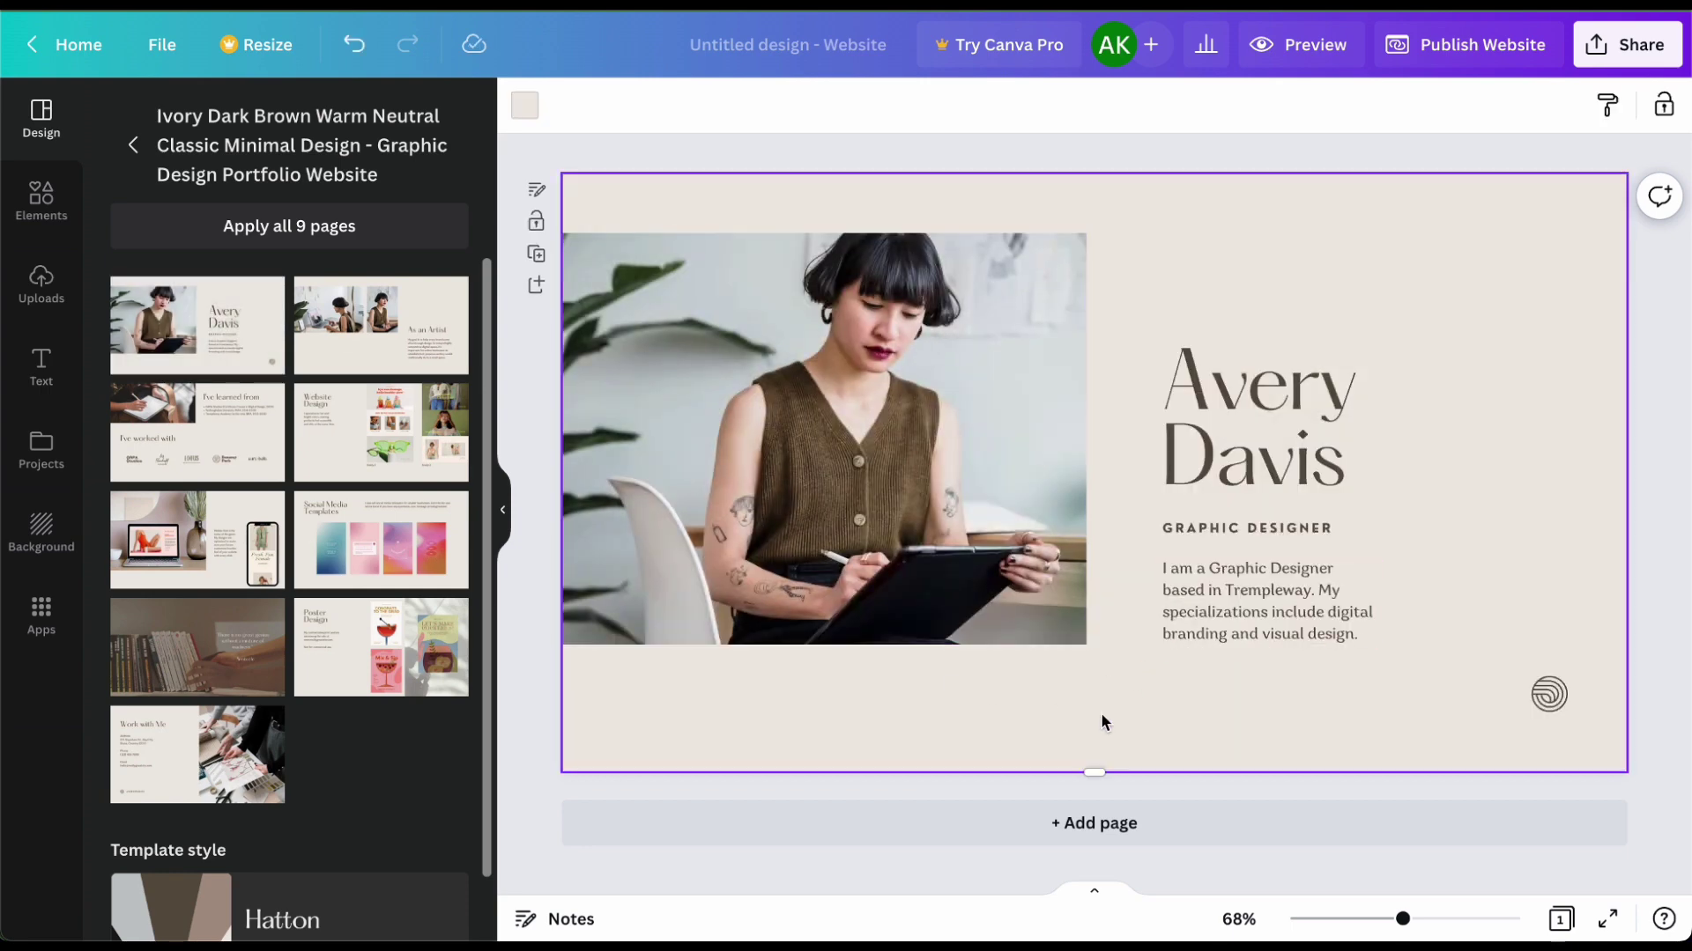
Step: Add a second page and give it the Social Media Templates layout
click(379, 322)
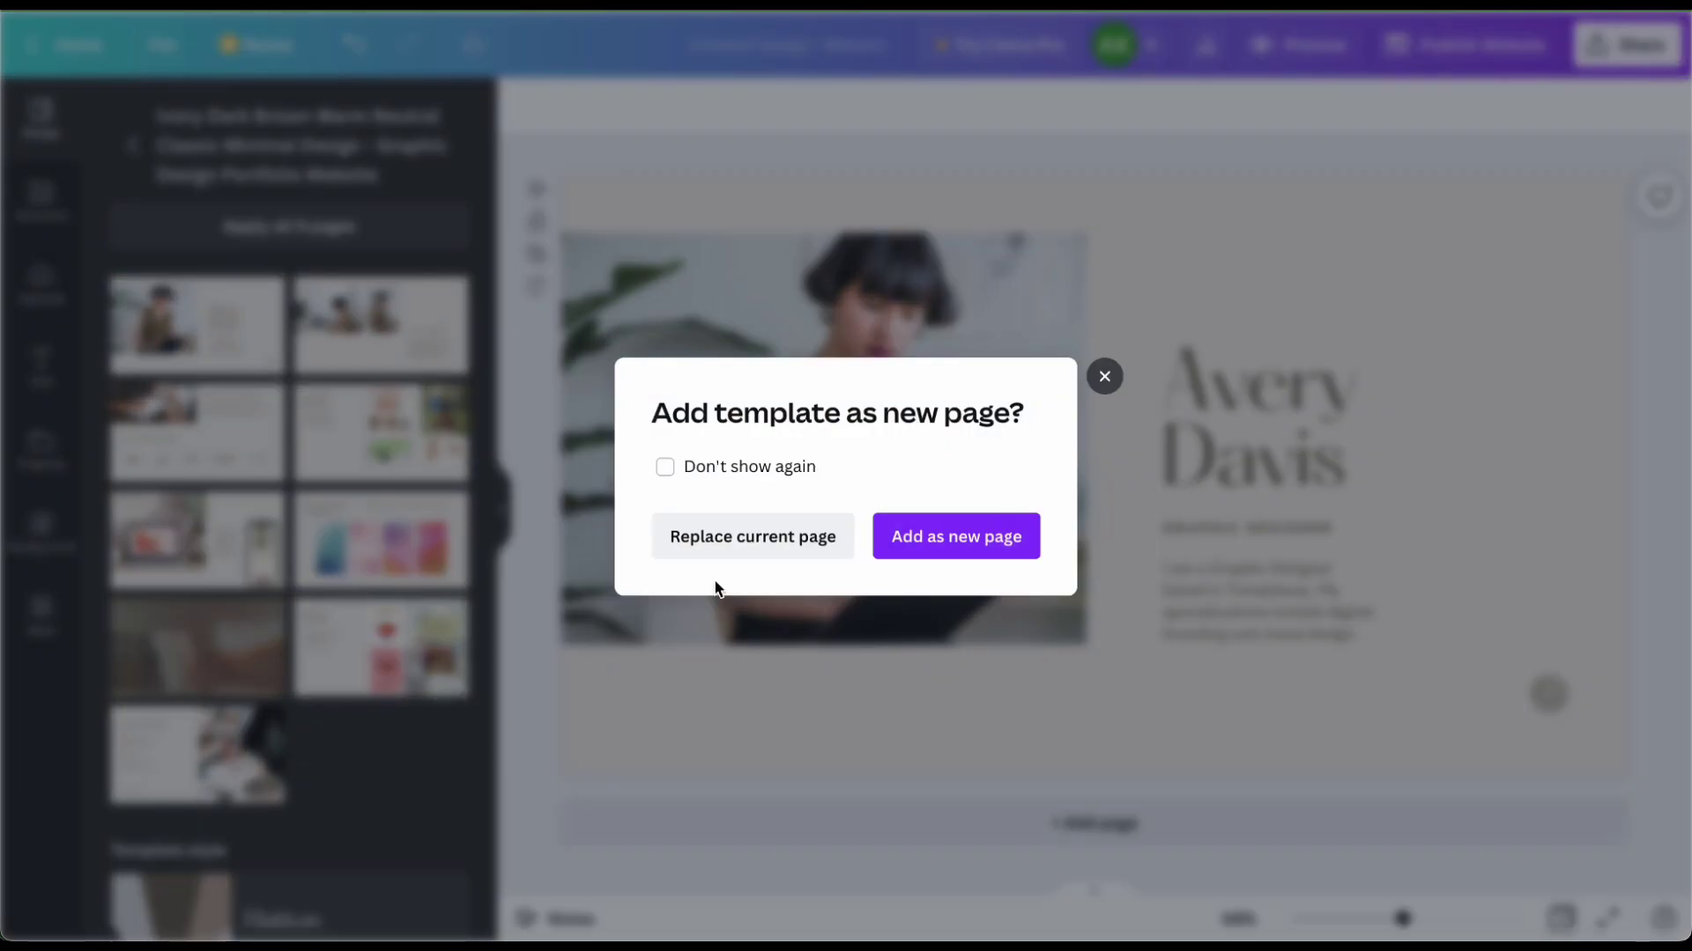
click(953, 553)
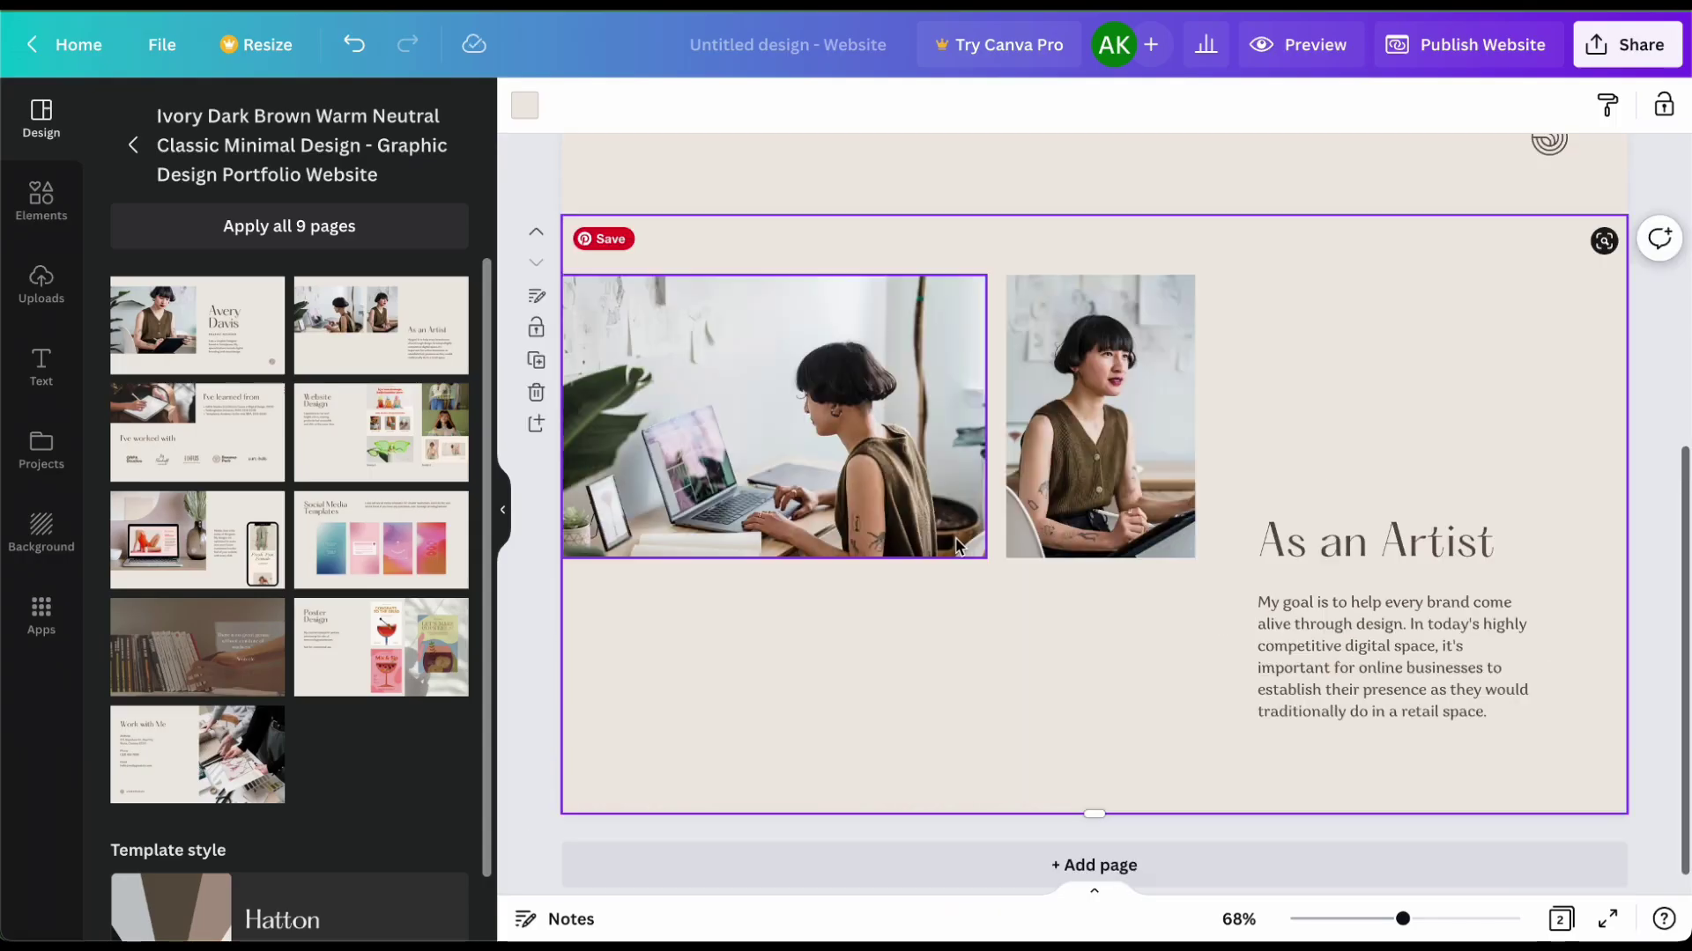
scroll(934, 611, up, 5)
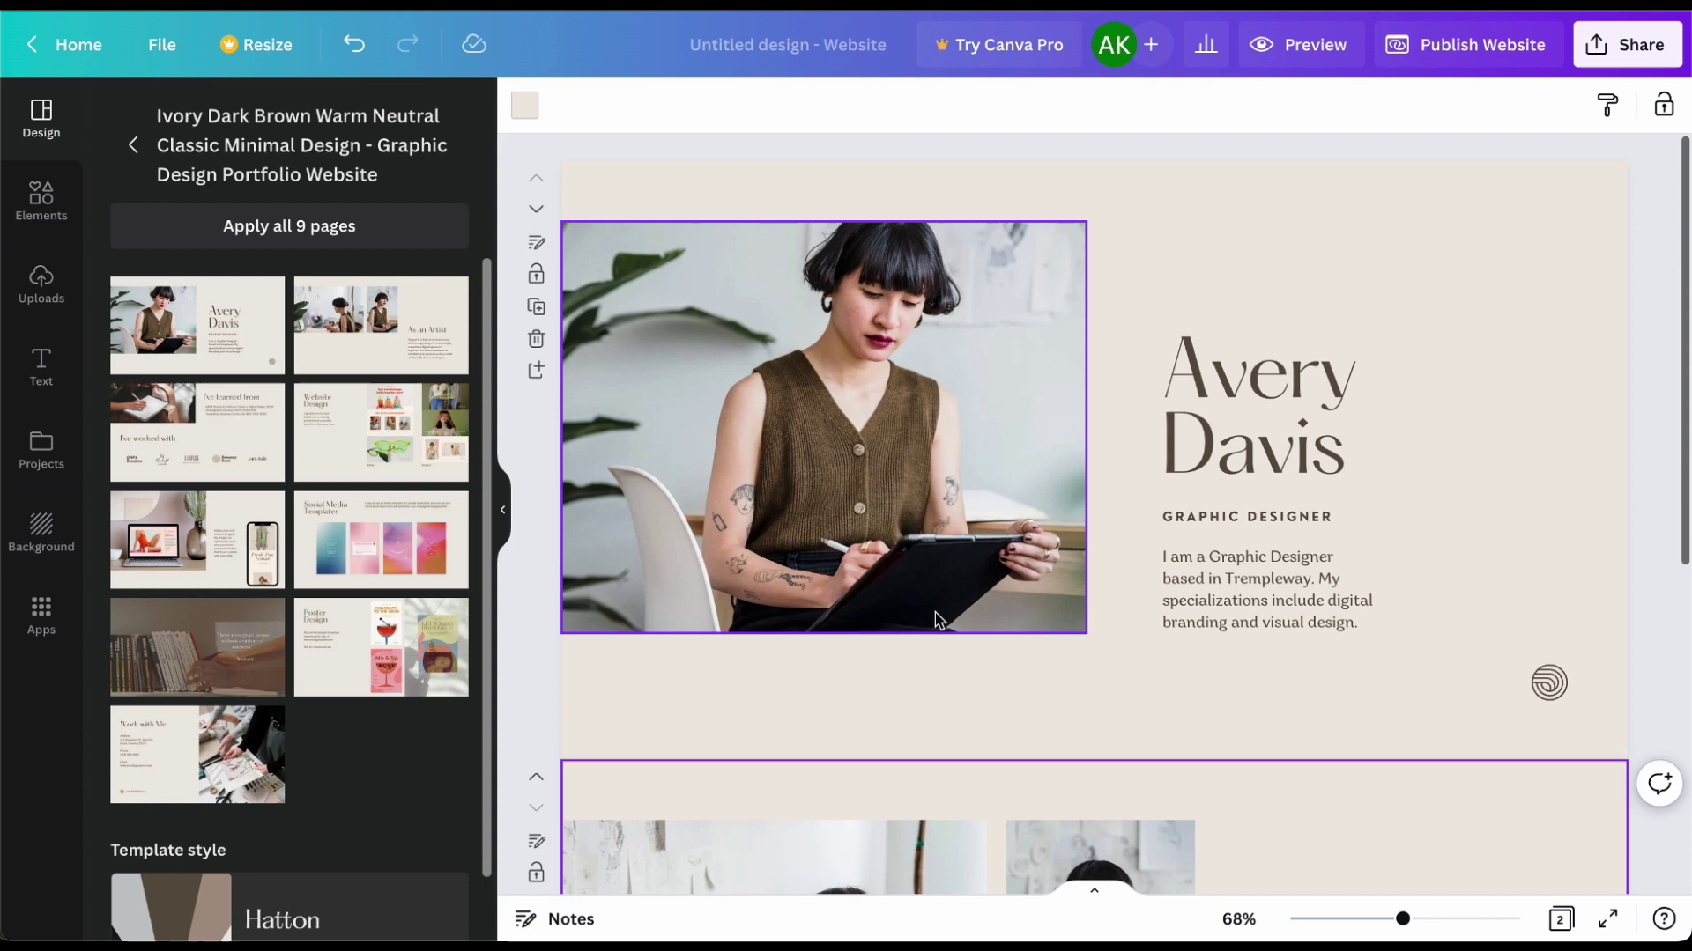
scroll(935, 614, down, 3)
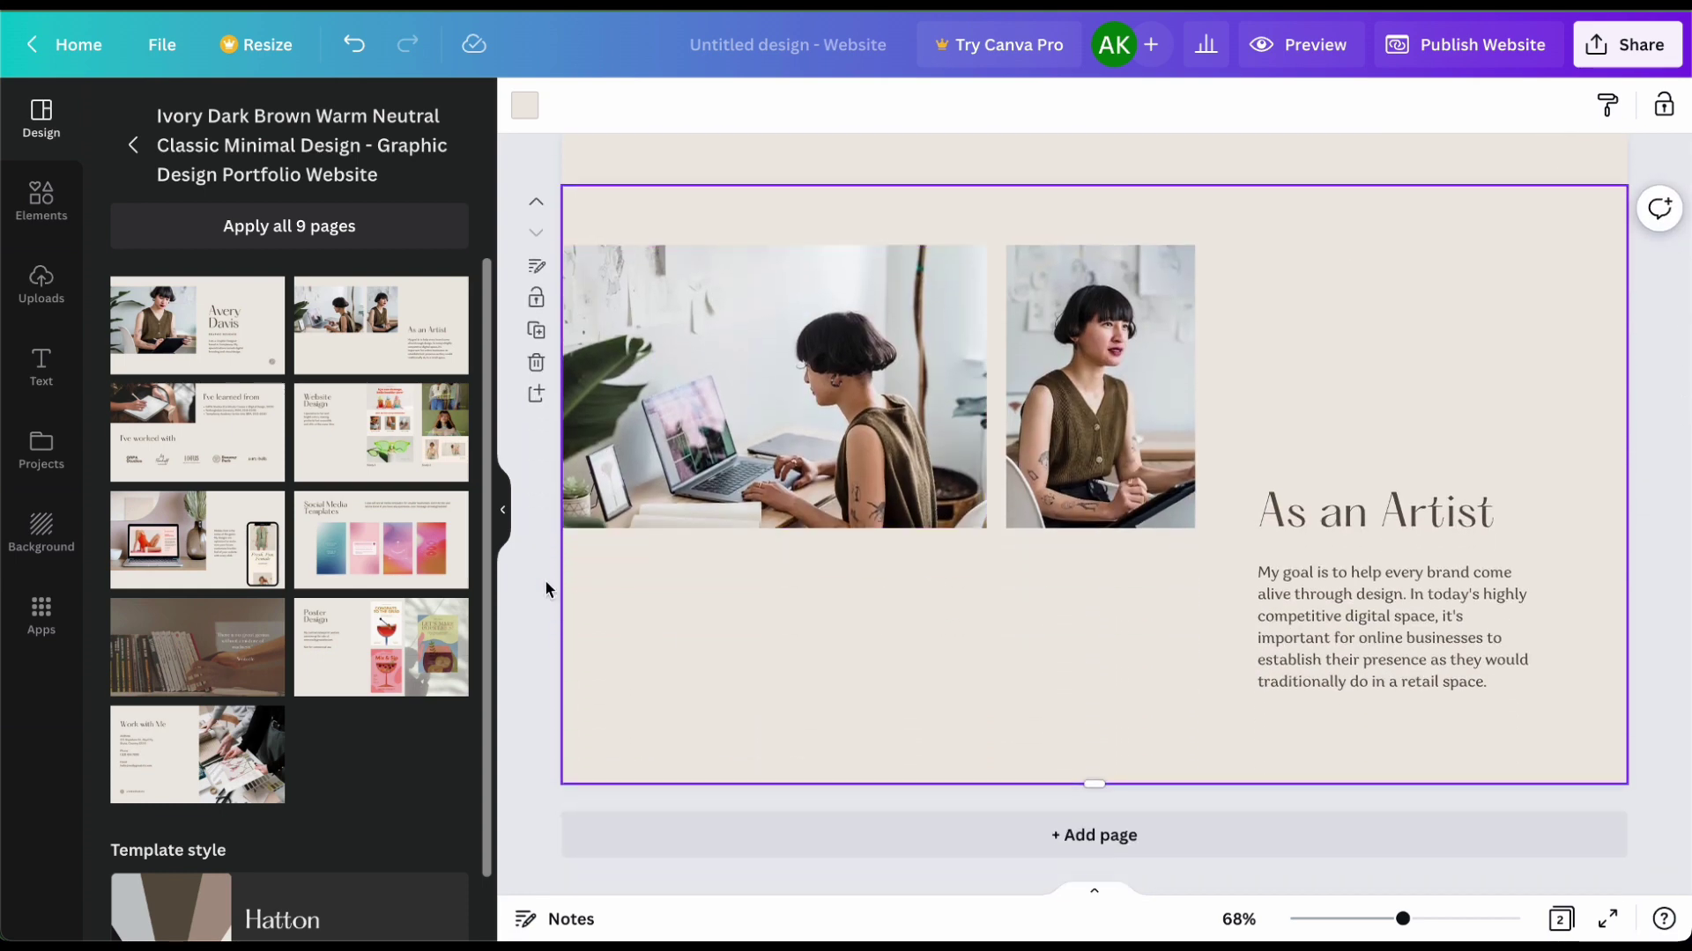
click(399, 560)
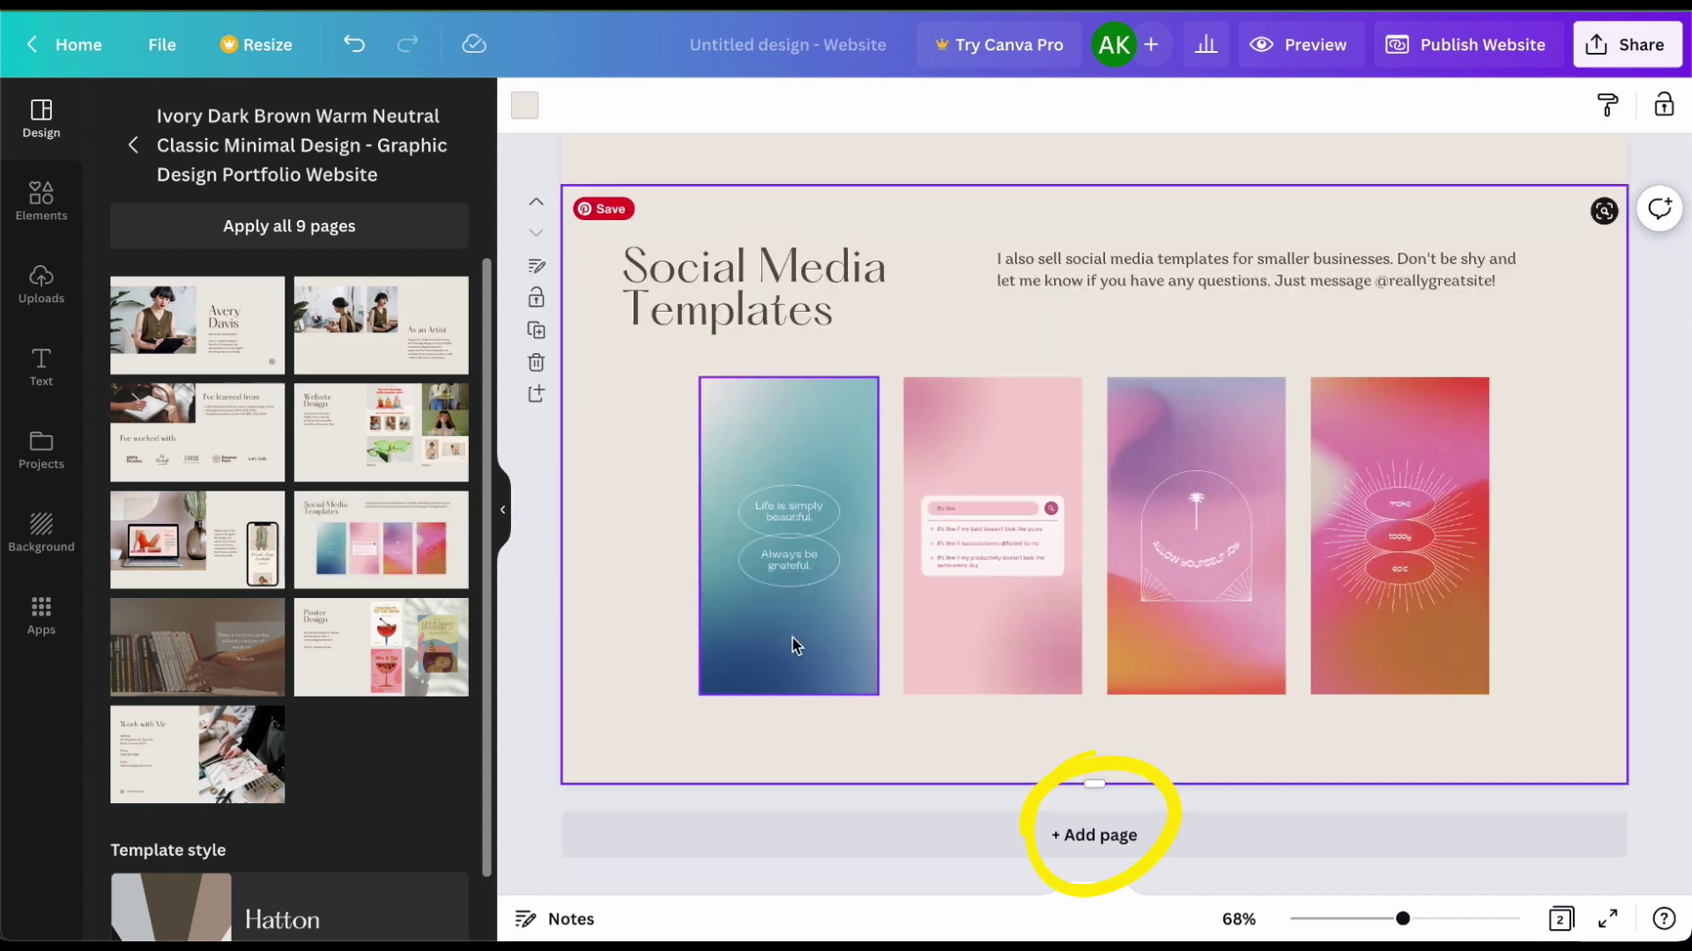
scroll(793, 645, up, 6)
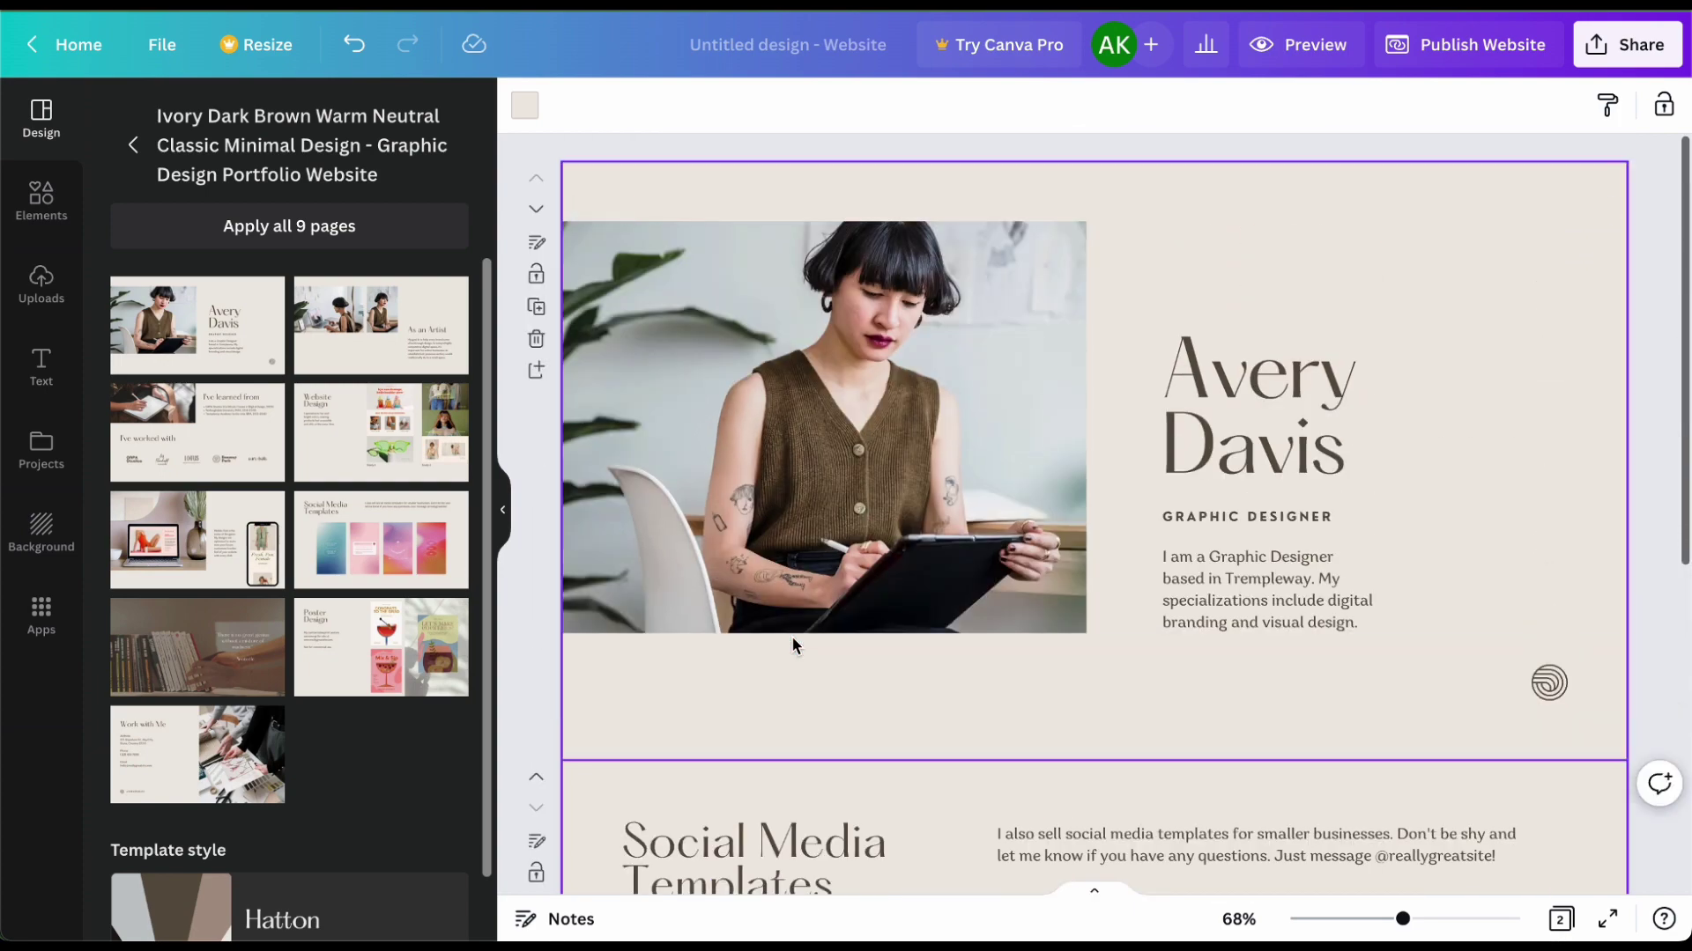
scroll(793, 643, down, 6)
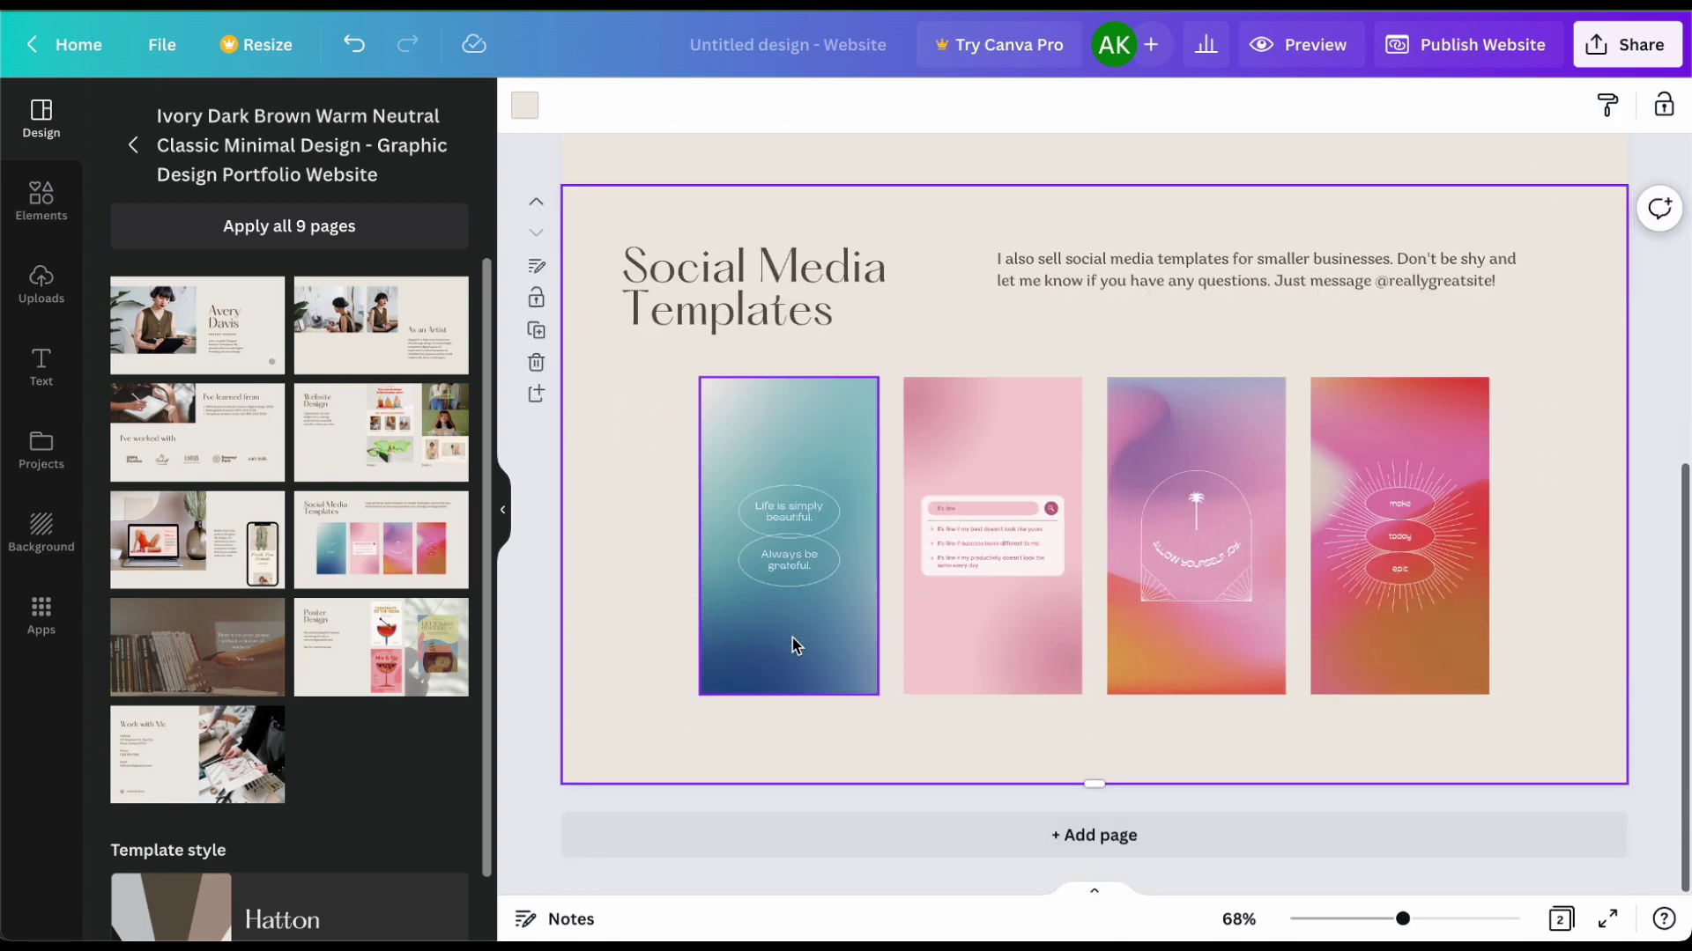
Step: Add pages three to five with the As an Artist, Poster Design and Work with Me layouts
click(1046, 859)
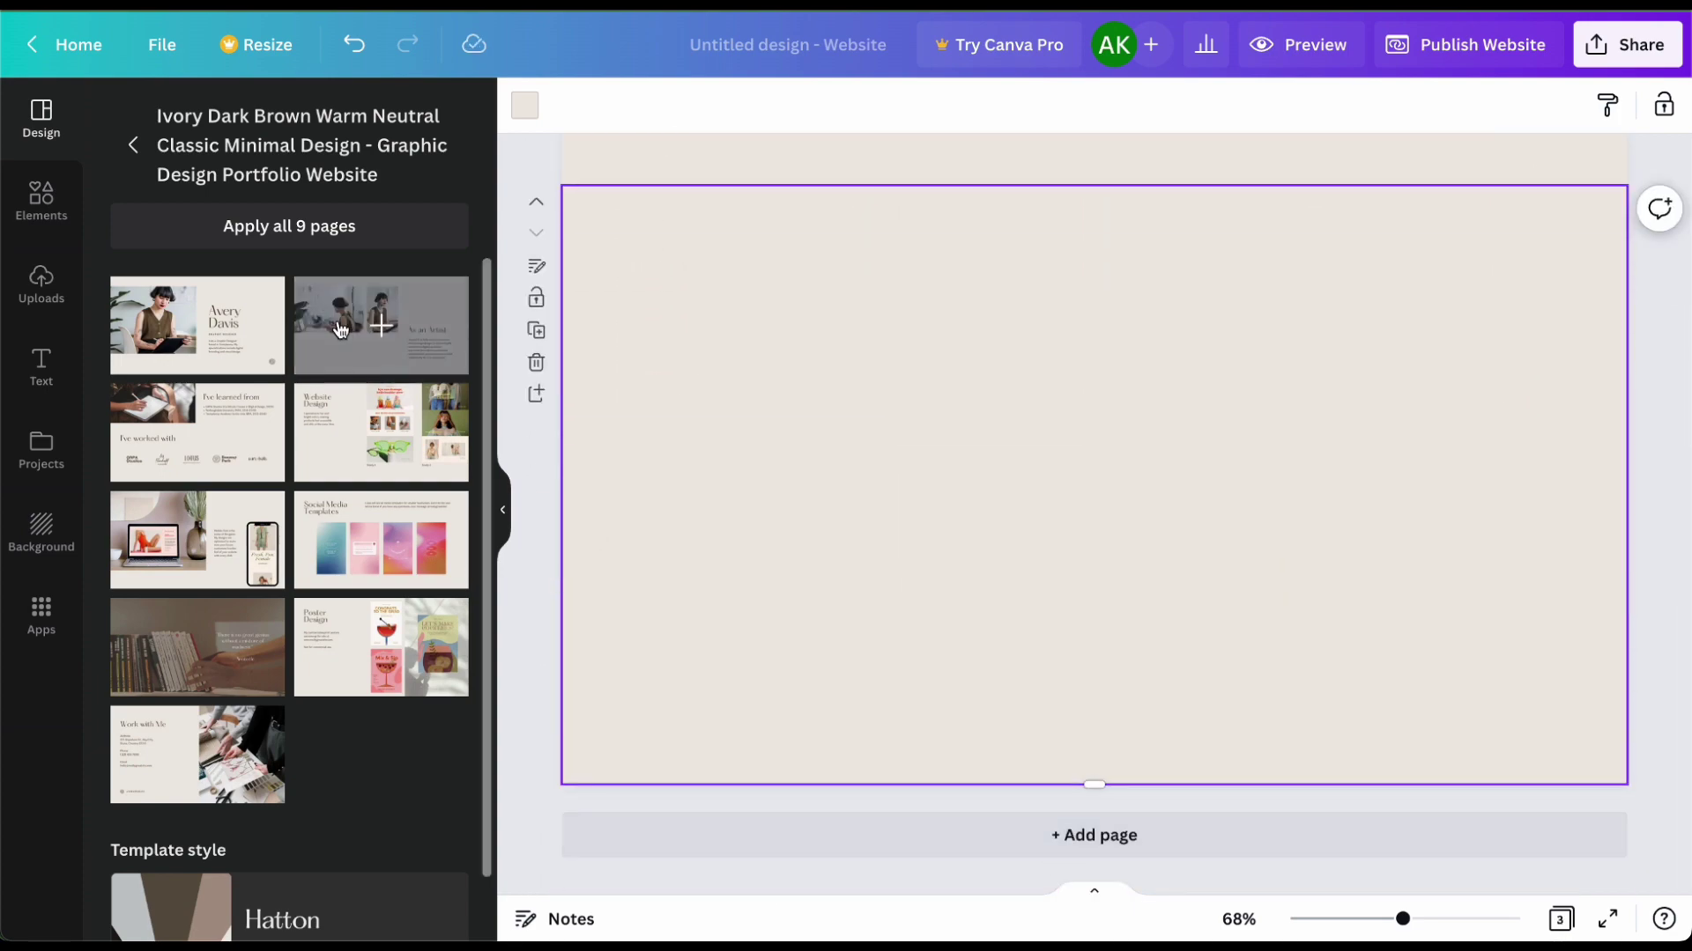
click(339, 329)
click(890, 837)
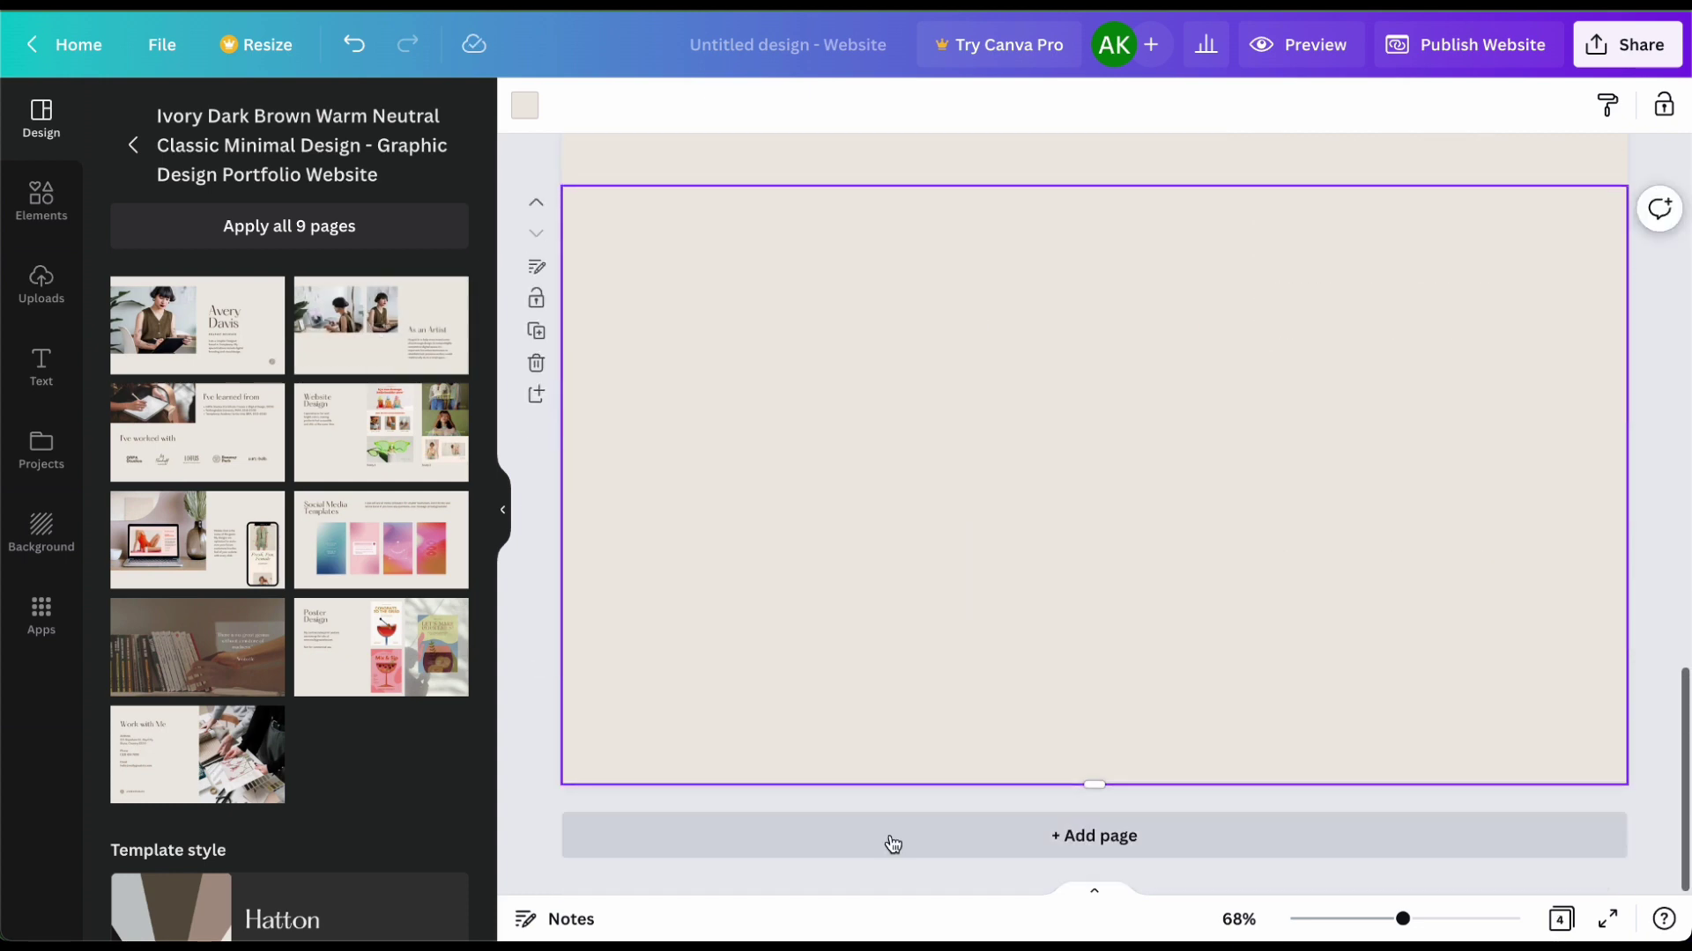
click(385, 688)
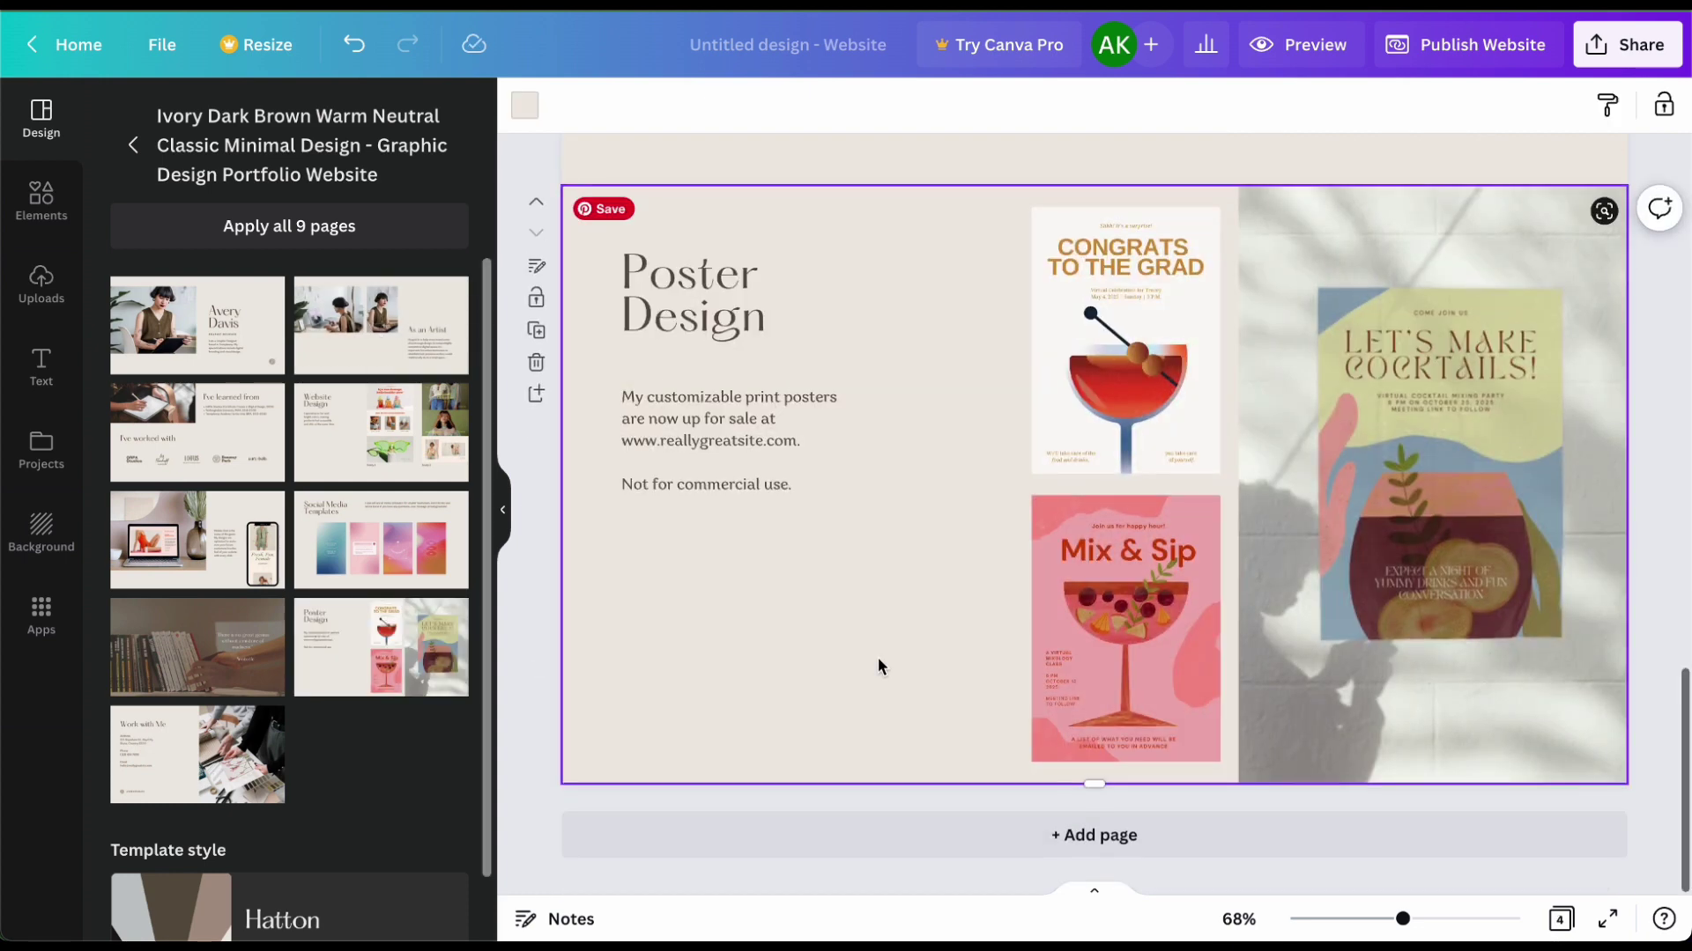
click(1095, 846)
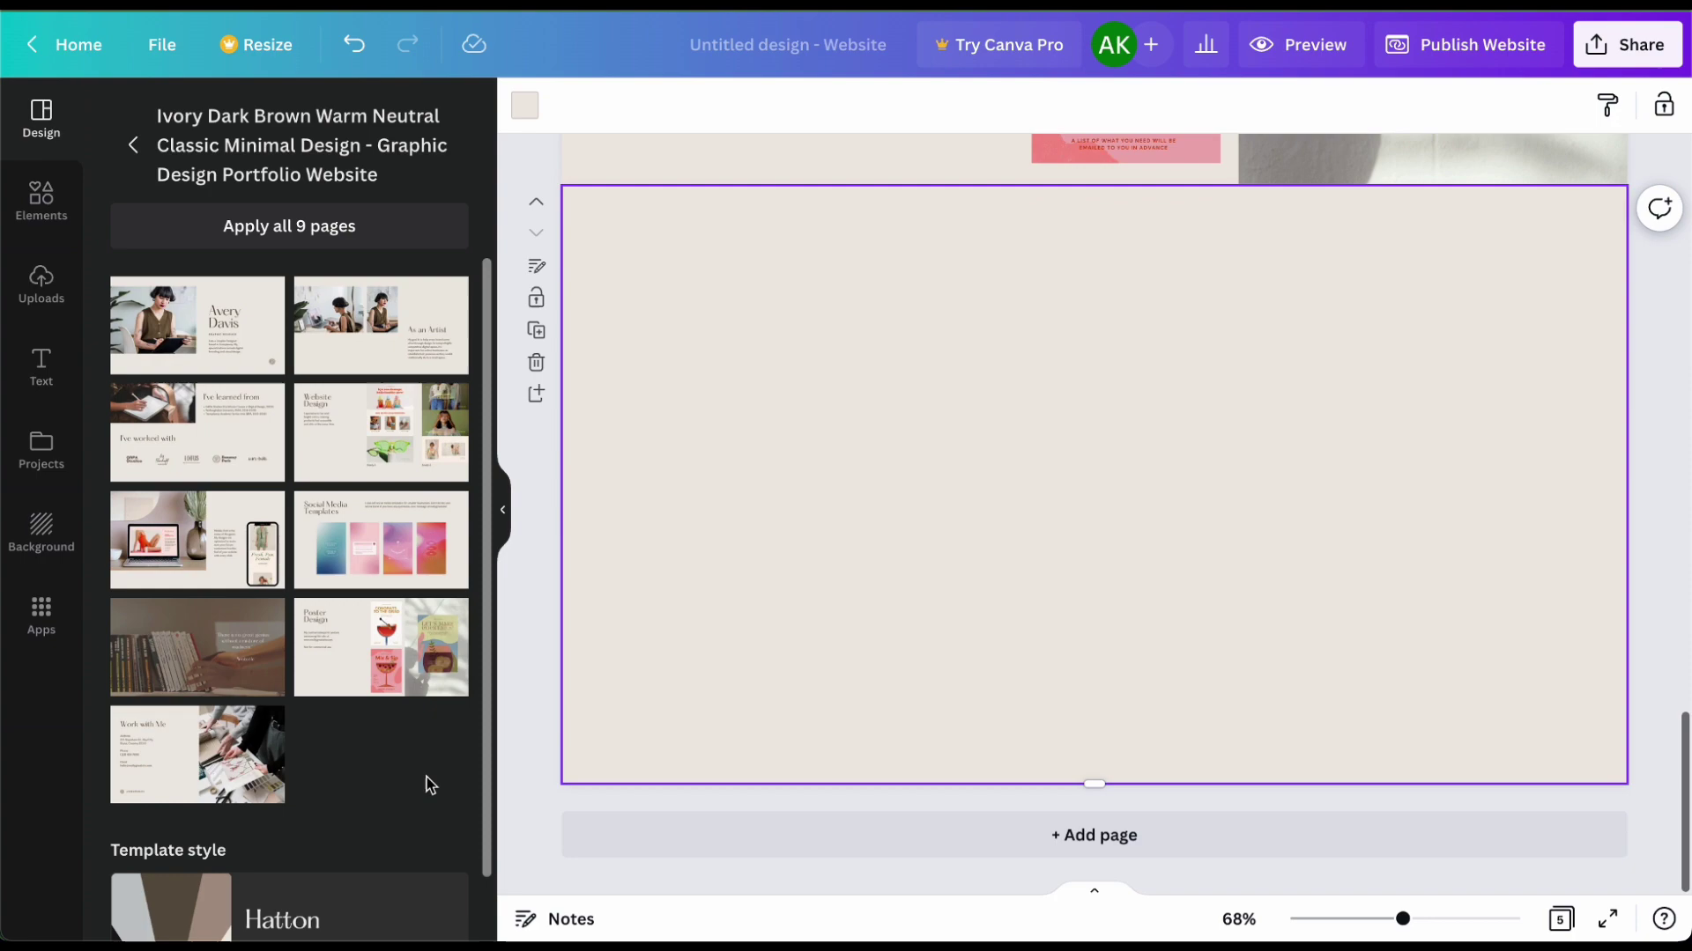
click(154, 770)
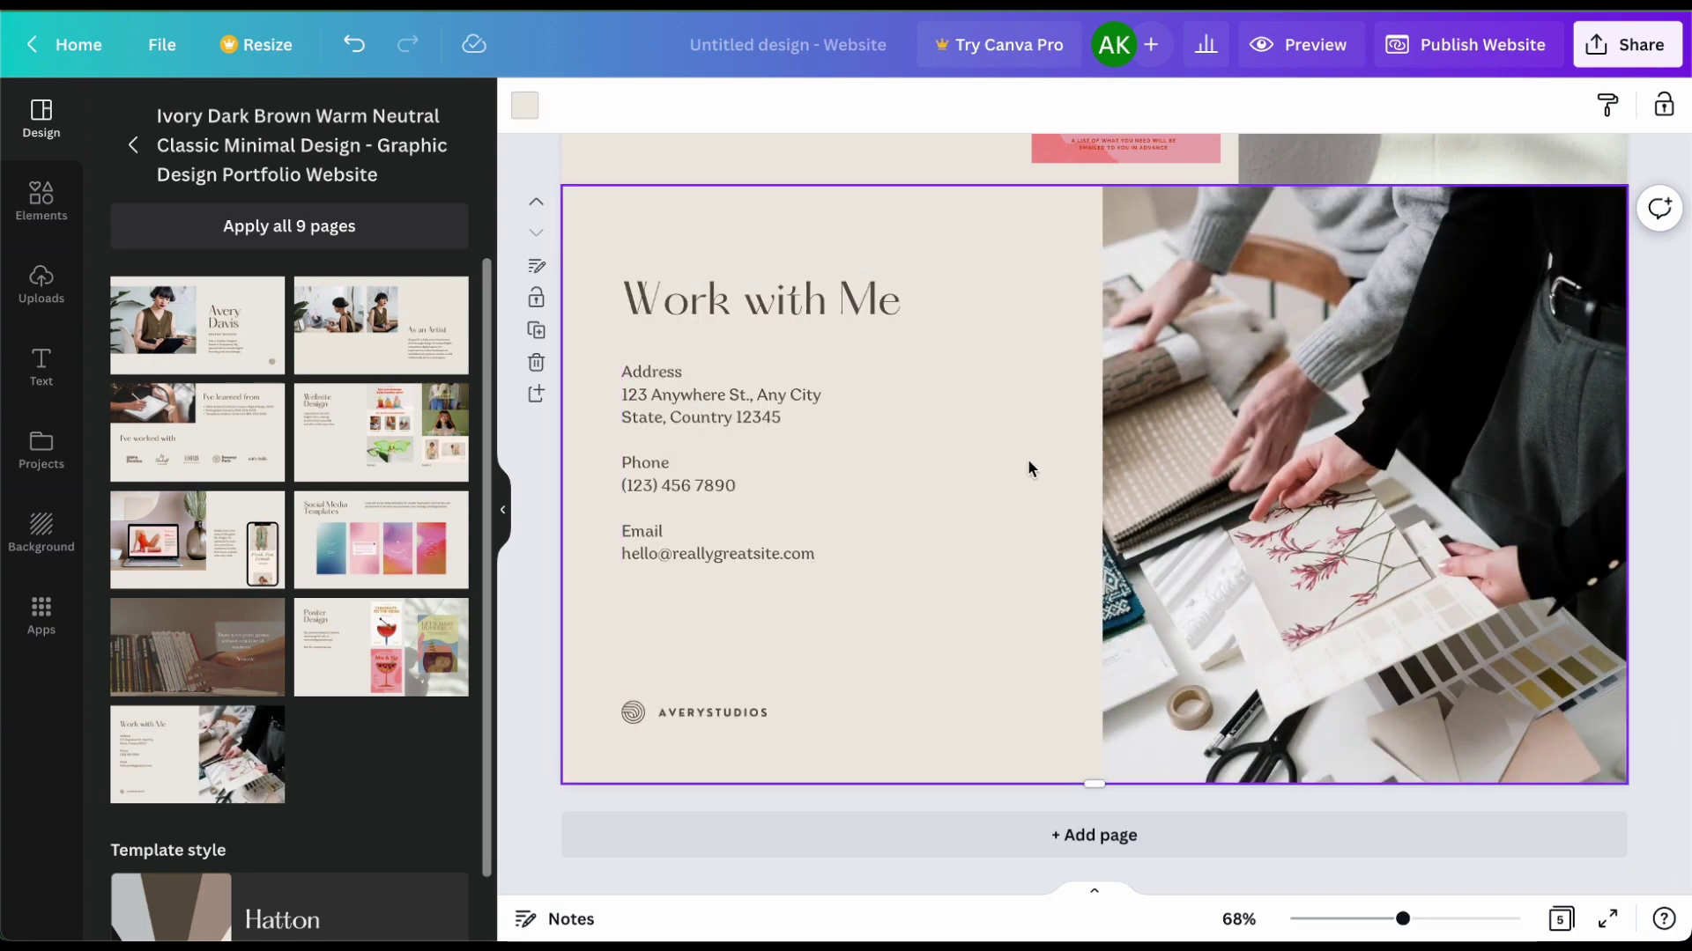
scroll(1028, 463, up, 20)
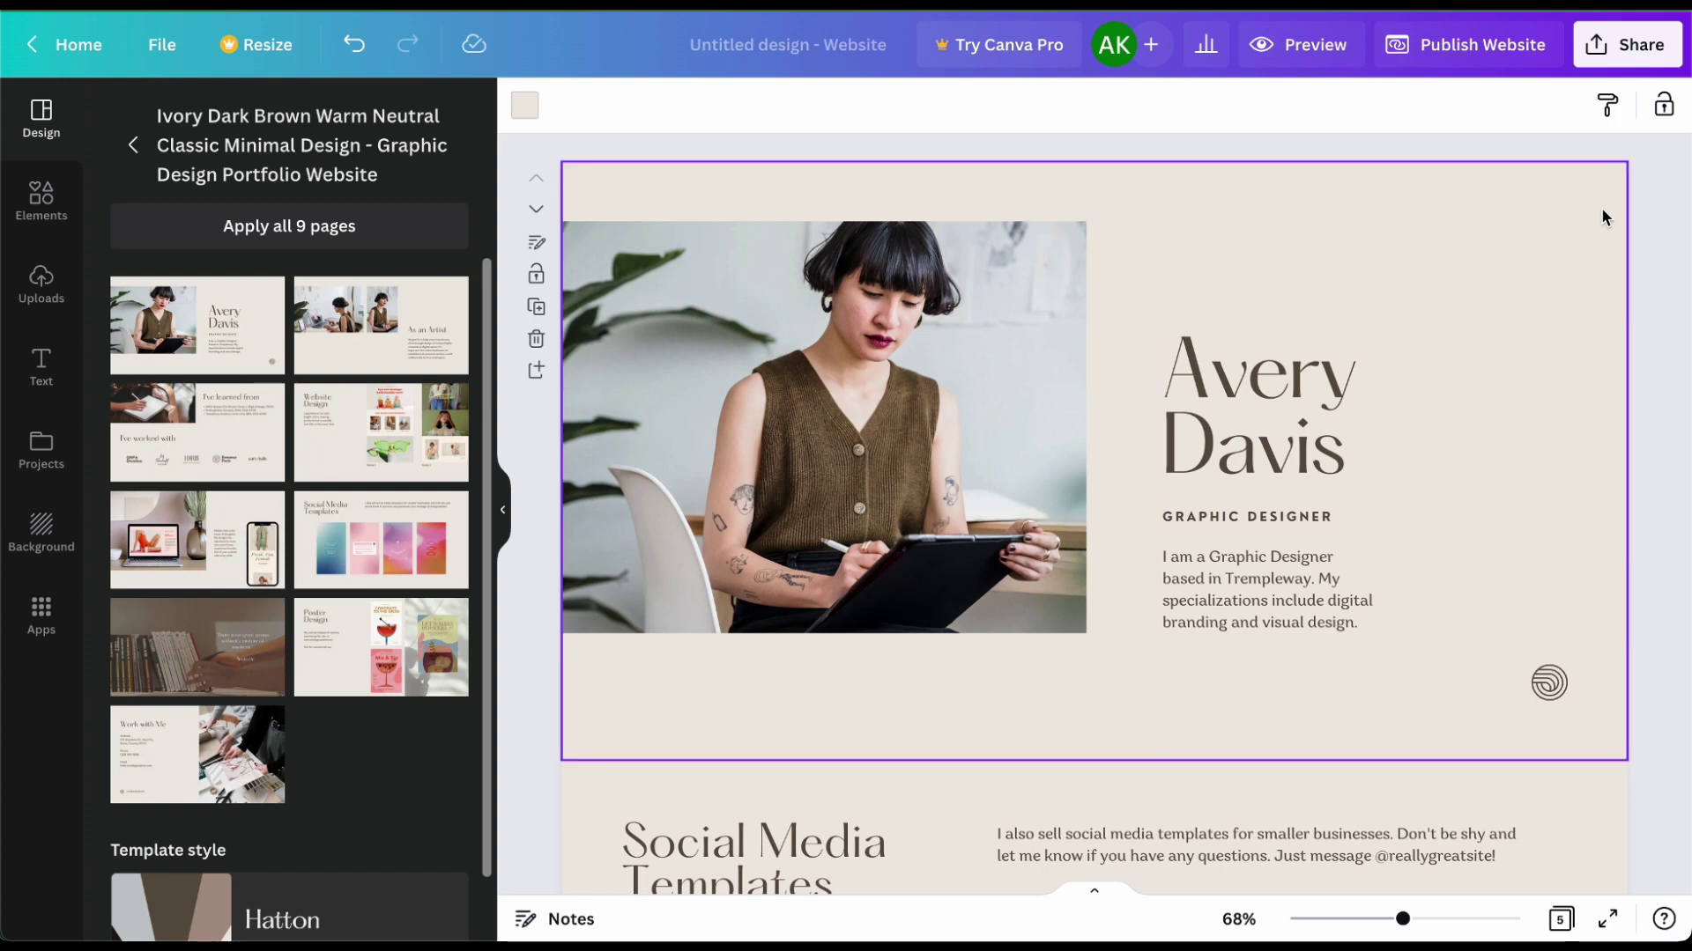
Step: Replace the two-line name heading on page 1 with the owner's first name and surname
click(1274, 388)
double_click(1273, 380)
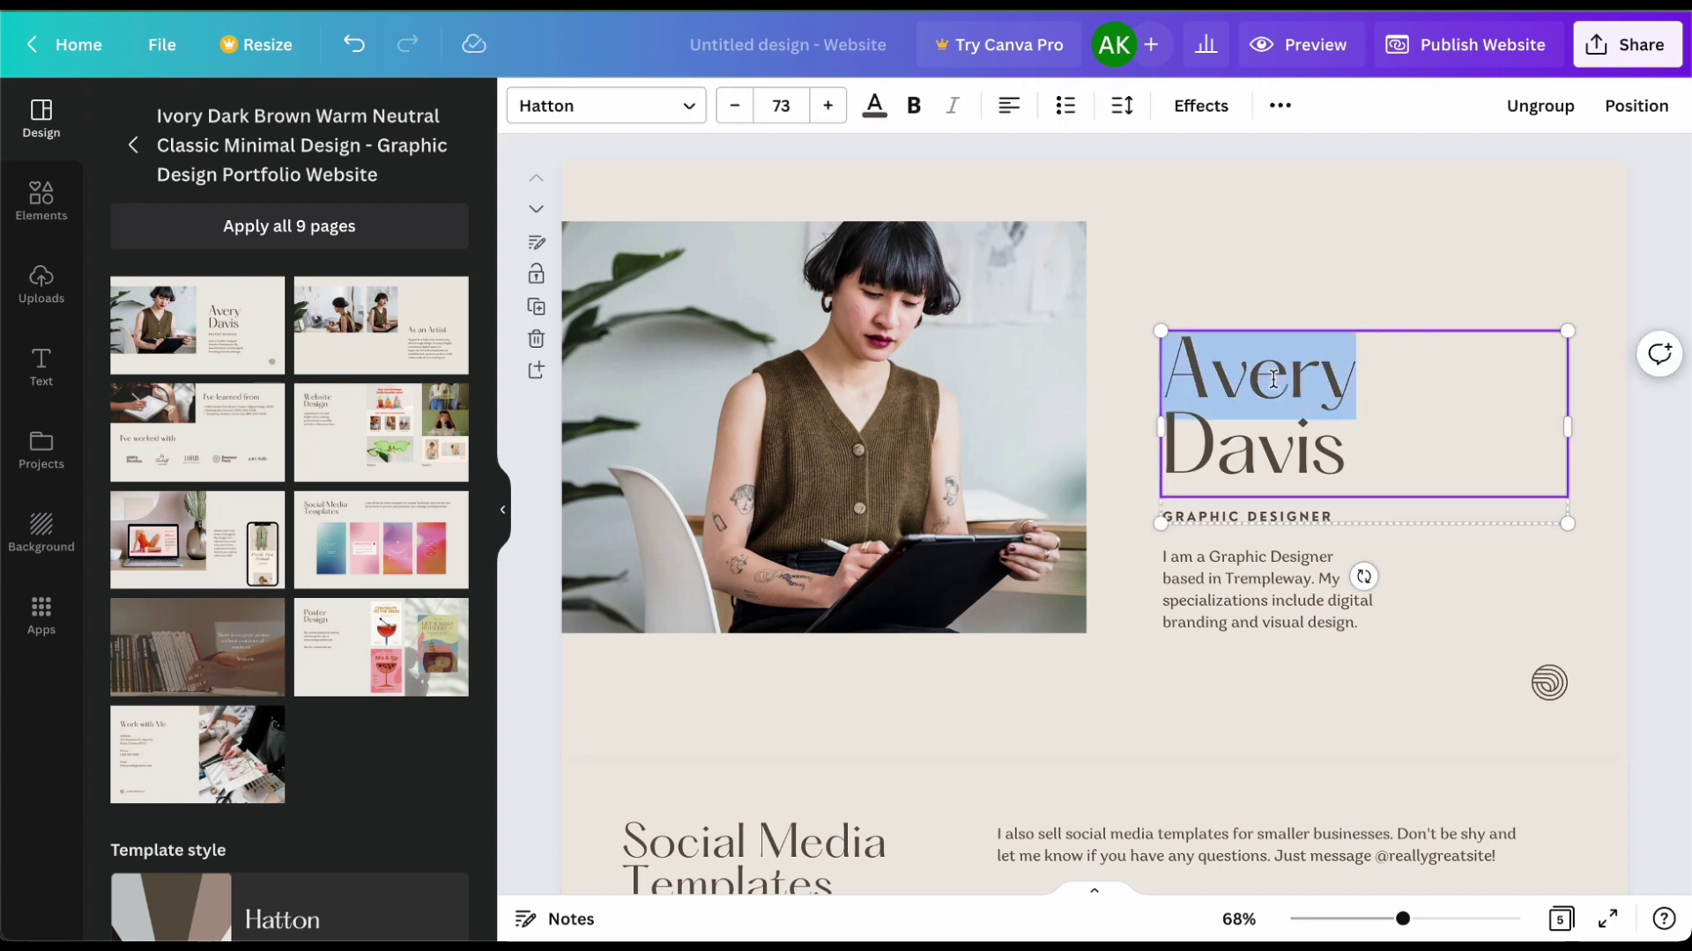
click(1273, 380)
drag(1173, 378, 1334, 466)
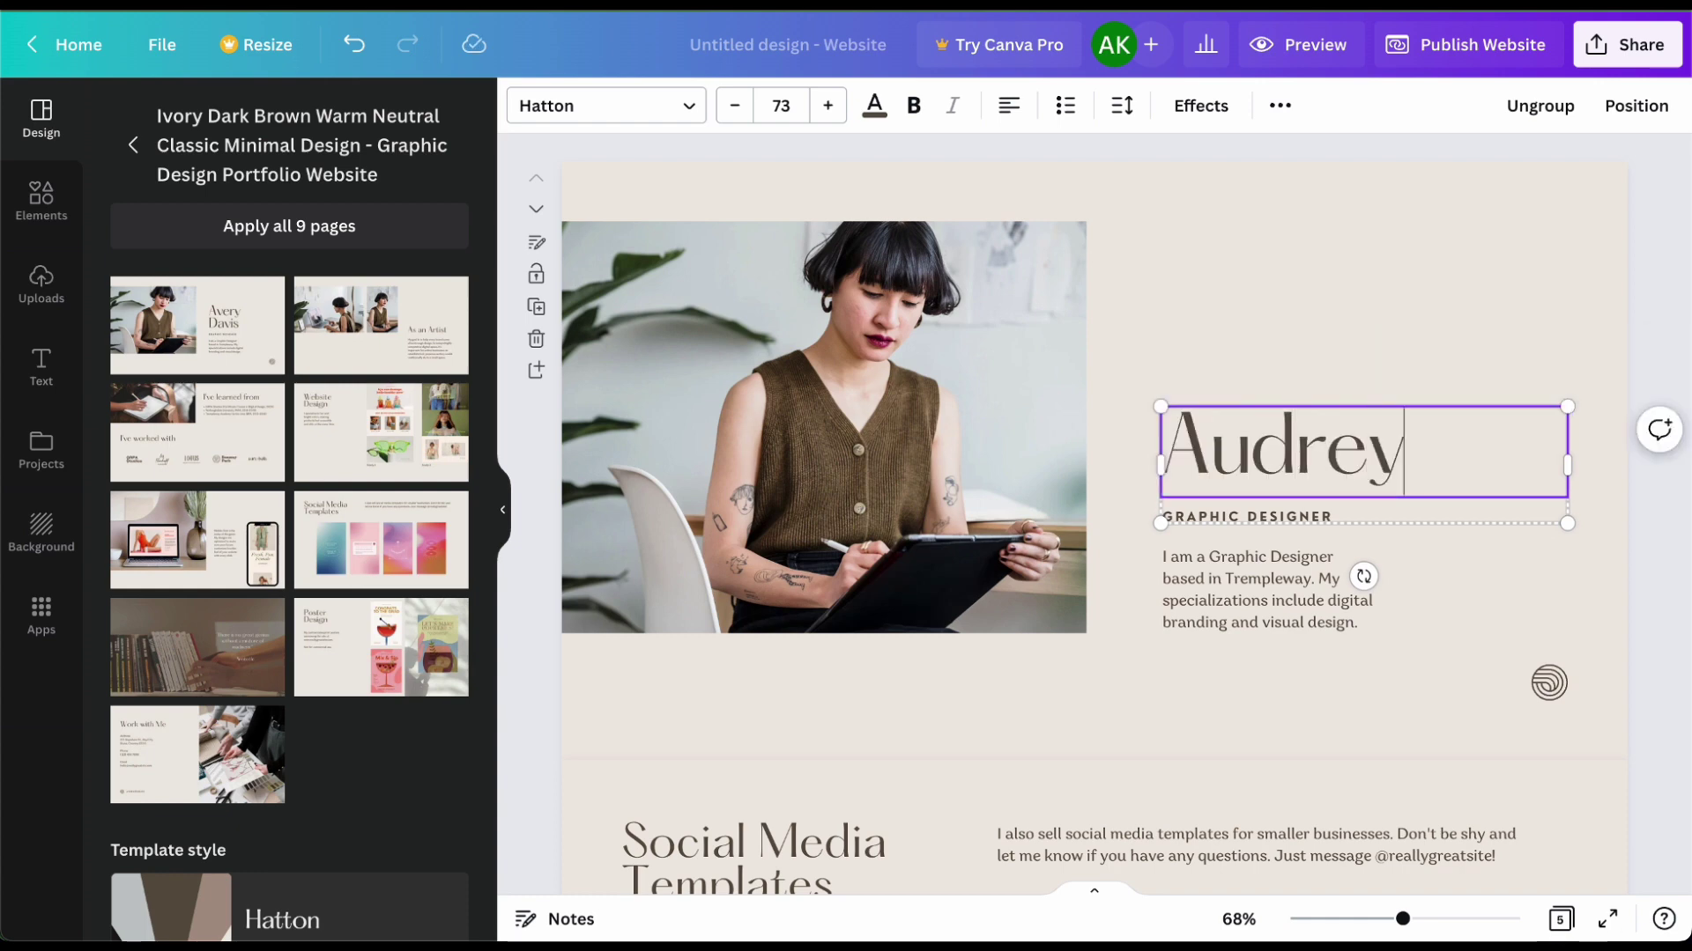
key(Return)
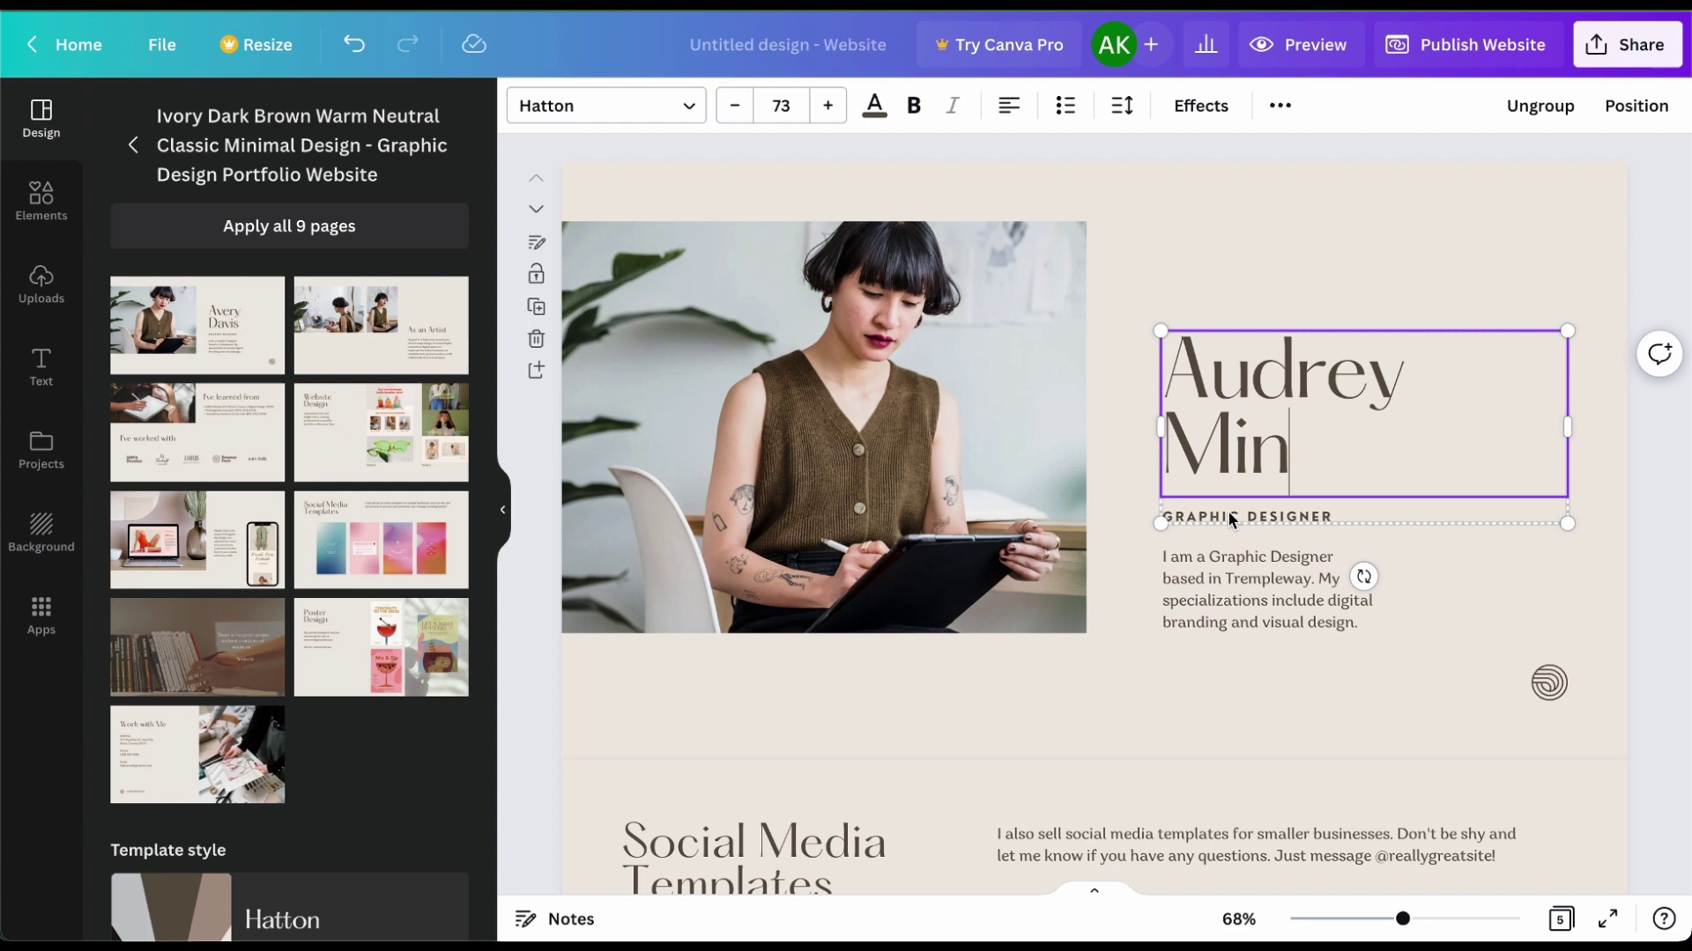
Step: Select the GRAPHIC DESIGNER subtitle, then delete all the description paragraph text
click(1229, 514)
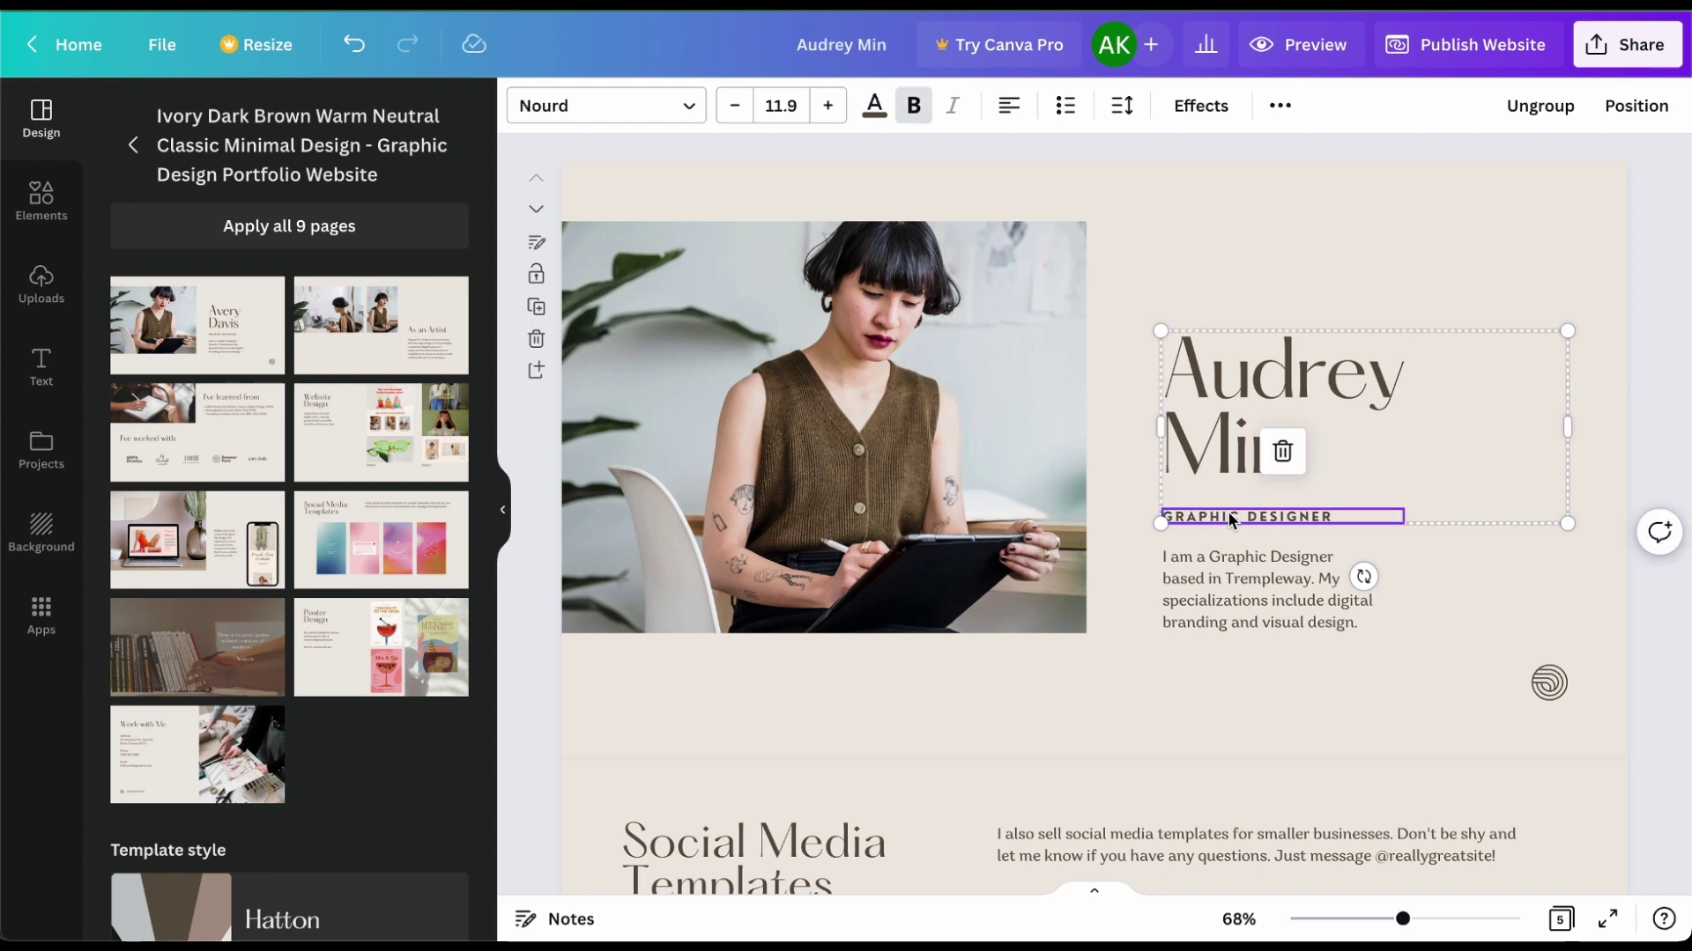
double_click(1229, 514)
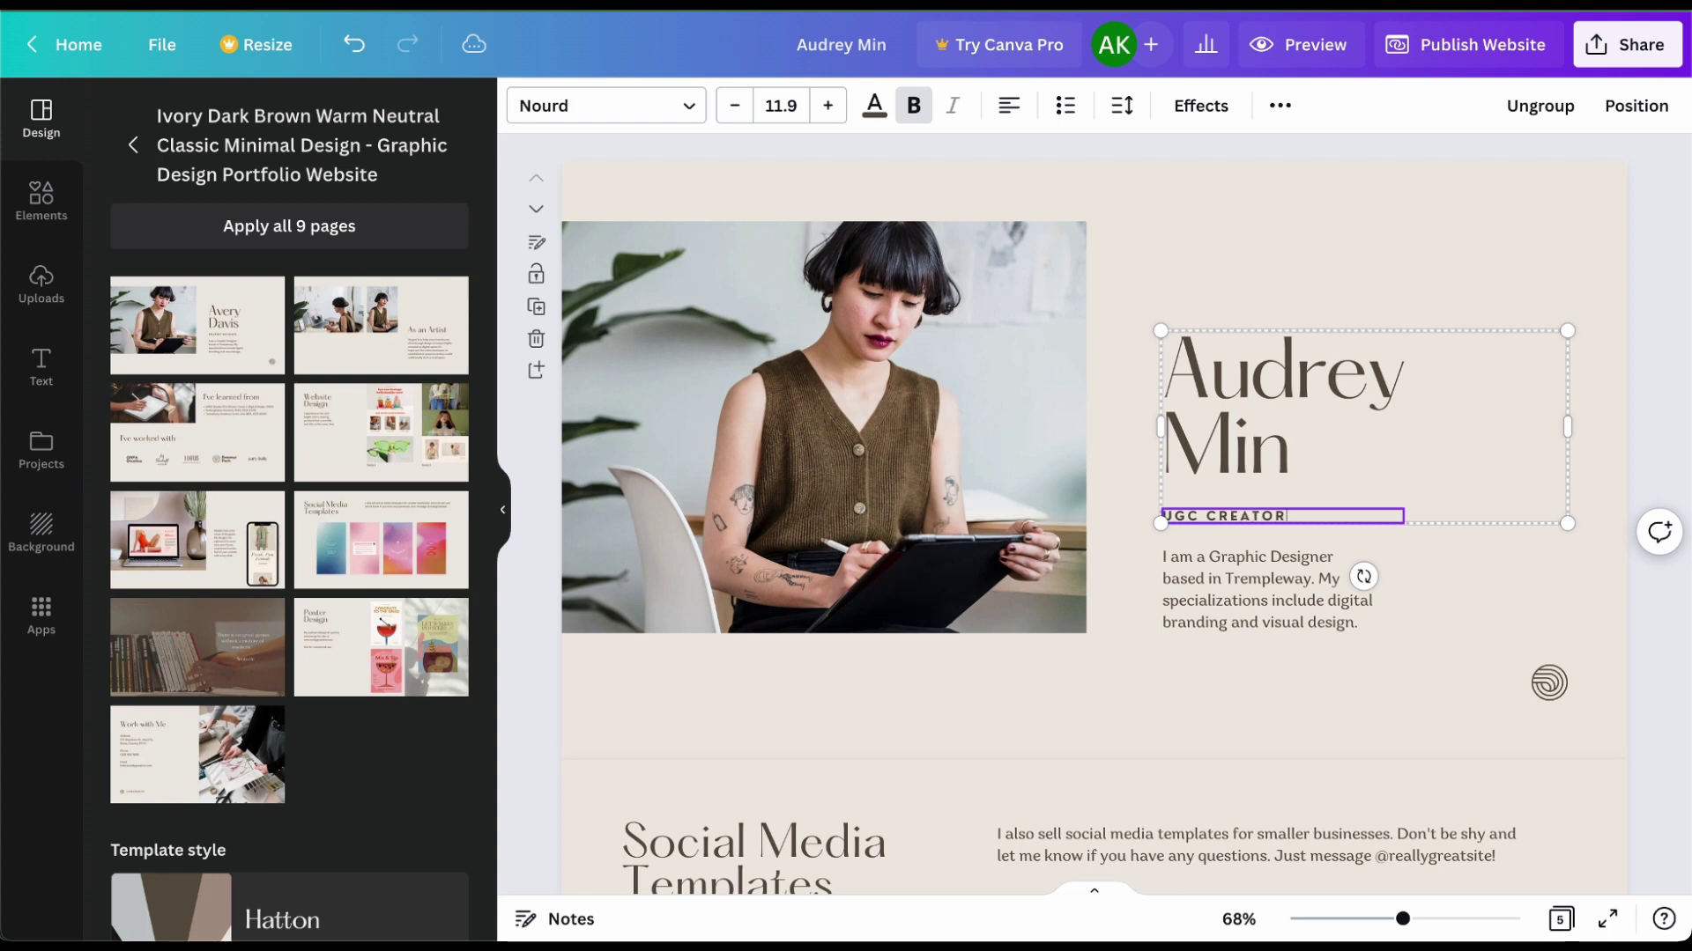
click(1265, 576)
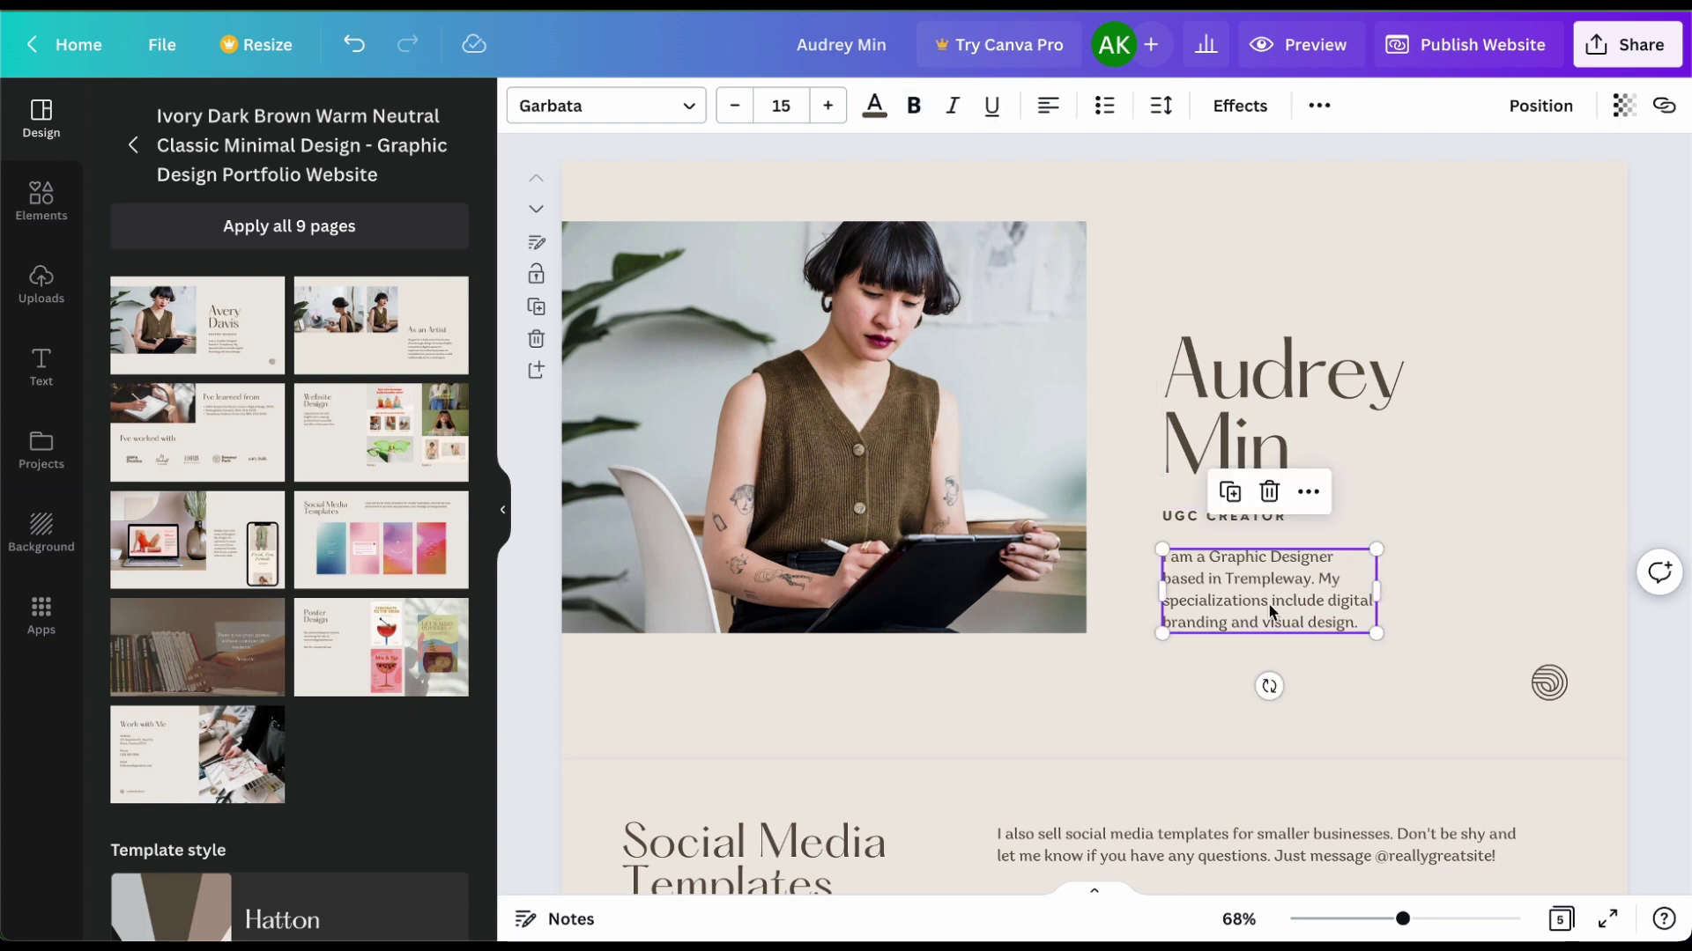
triple_click(1271, 609)
key(BackSpace)
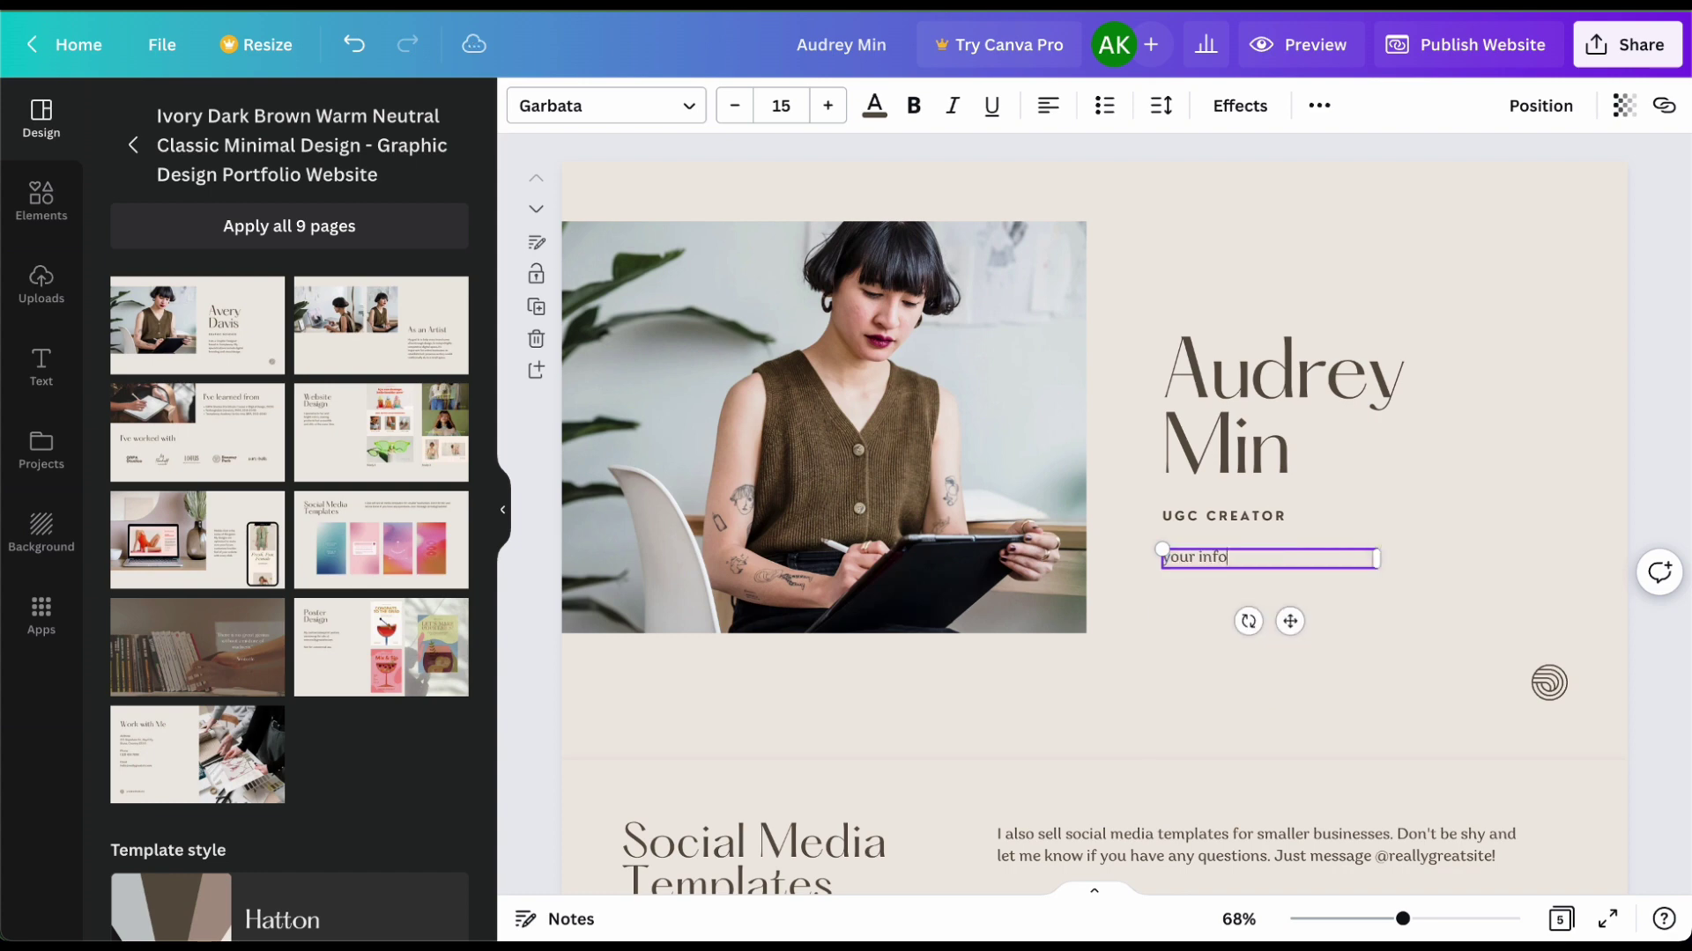
Step: Drop the 20.3s, 18.7s, 11.8s and 17.3s uploaded videos into the four template frames
scroll(1198, 643, down, 7)
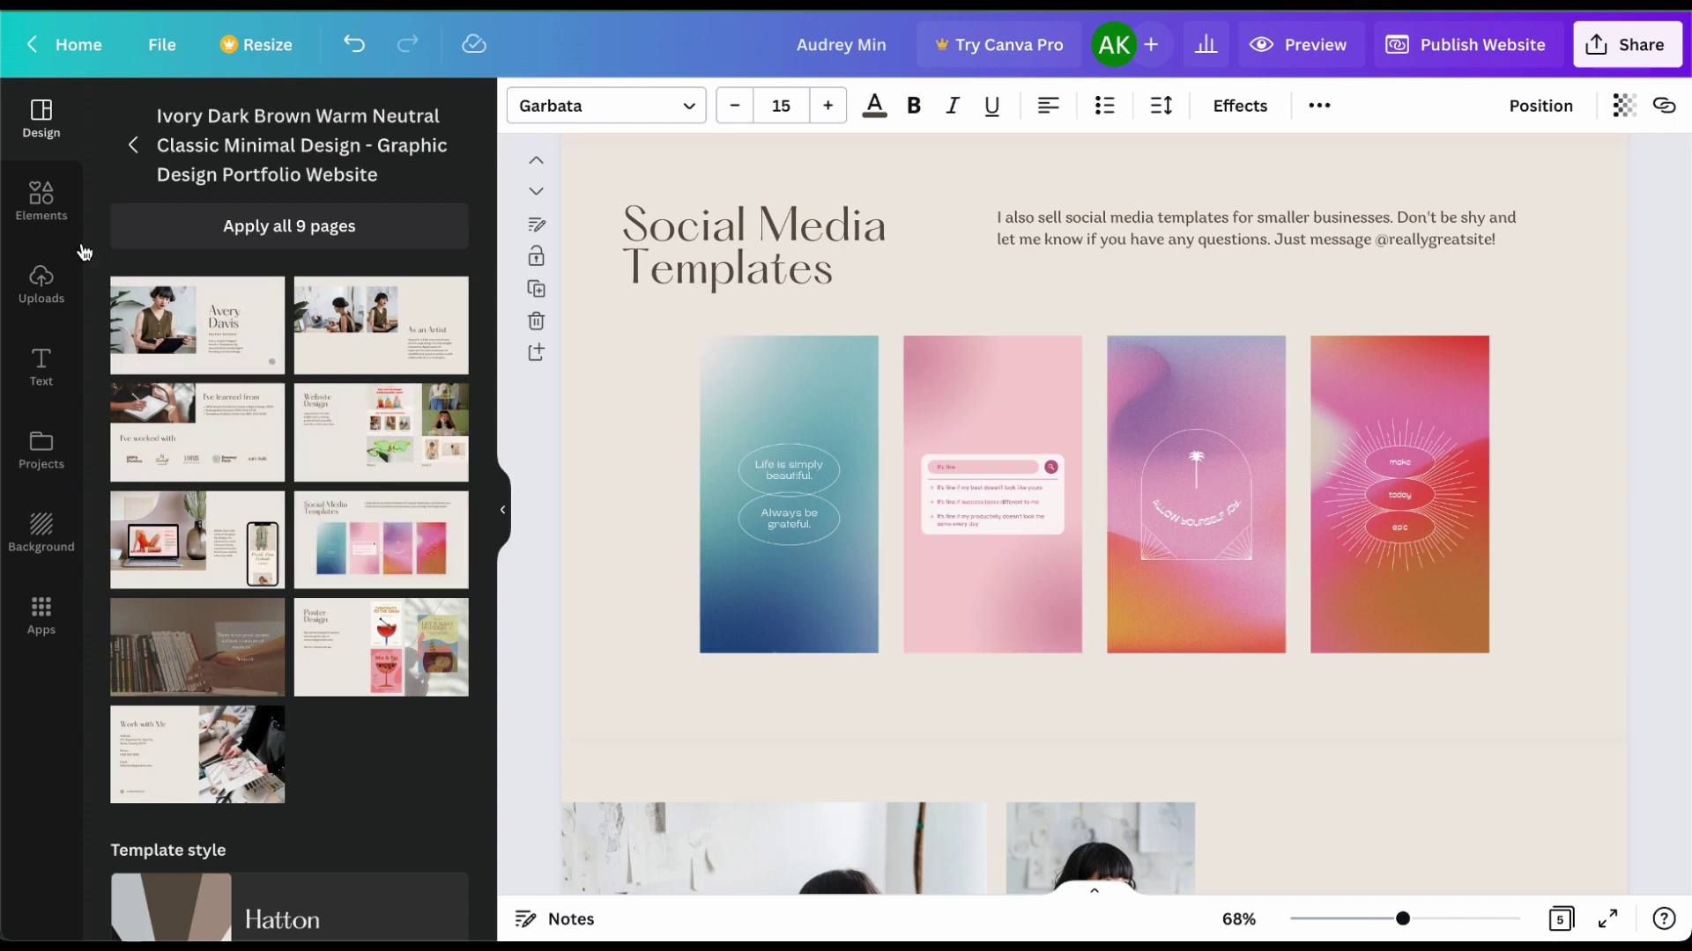
click(42, 287)
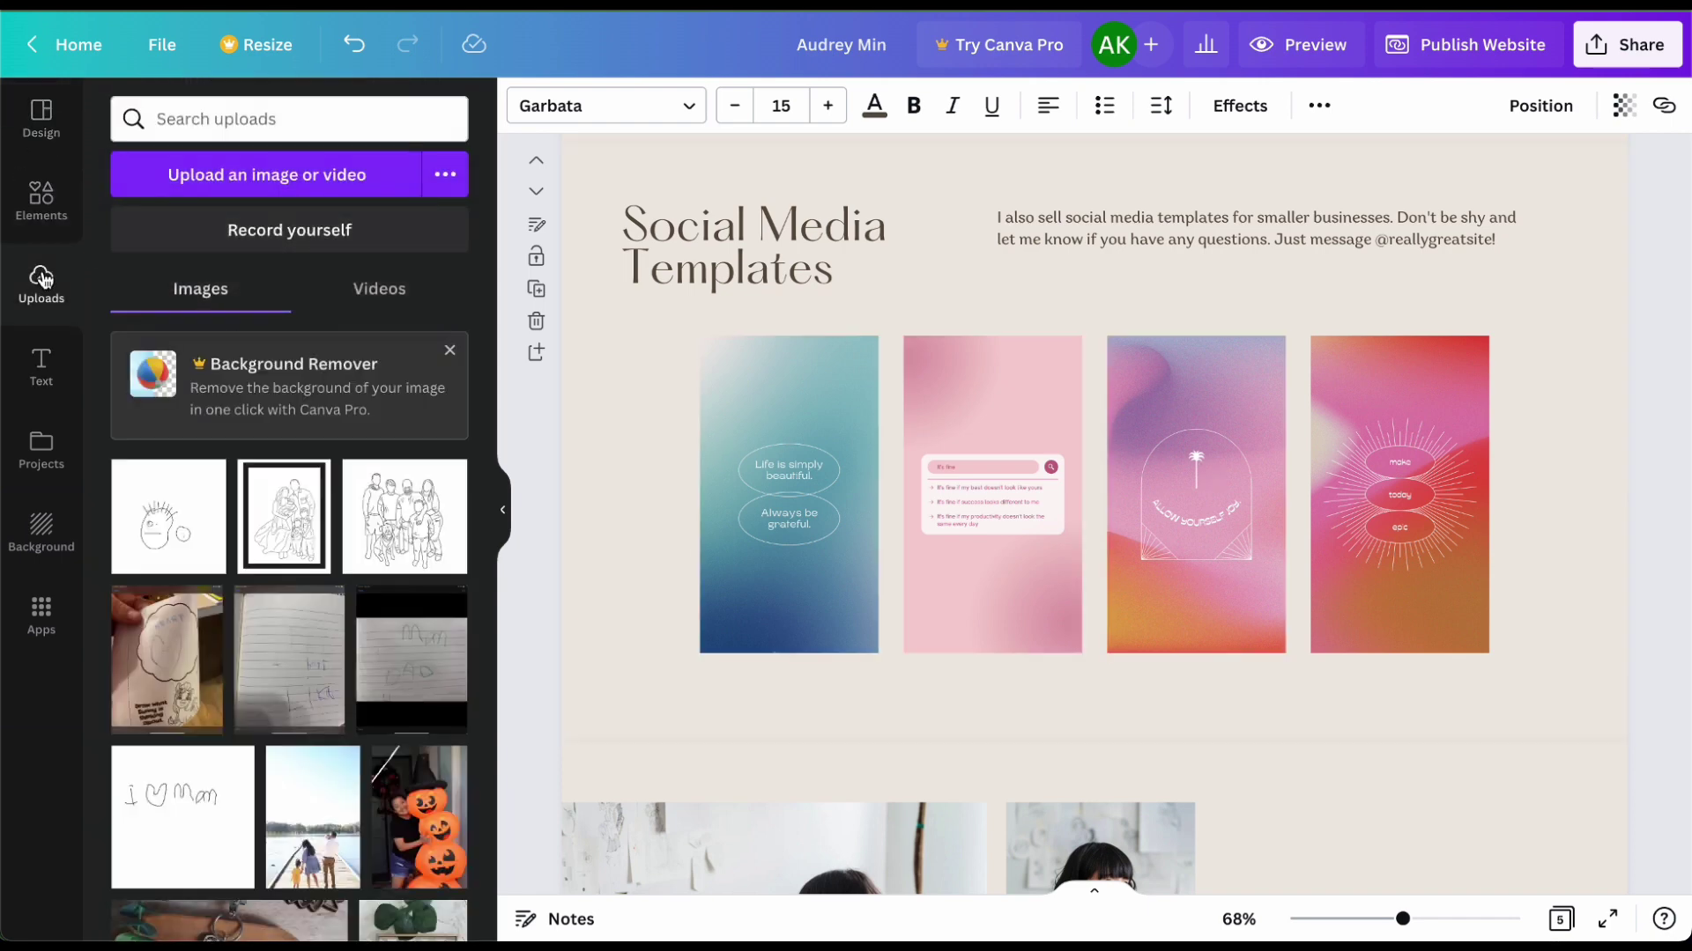
click(373, 294)
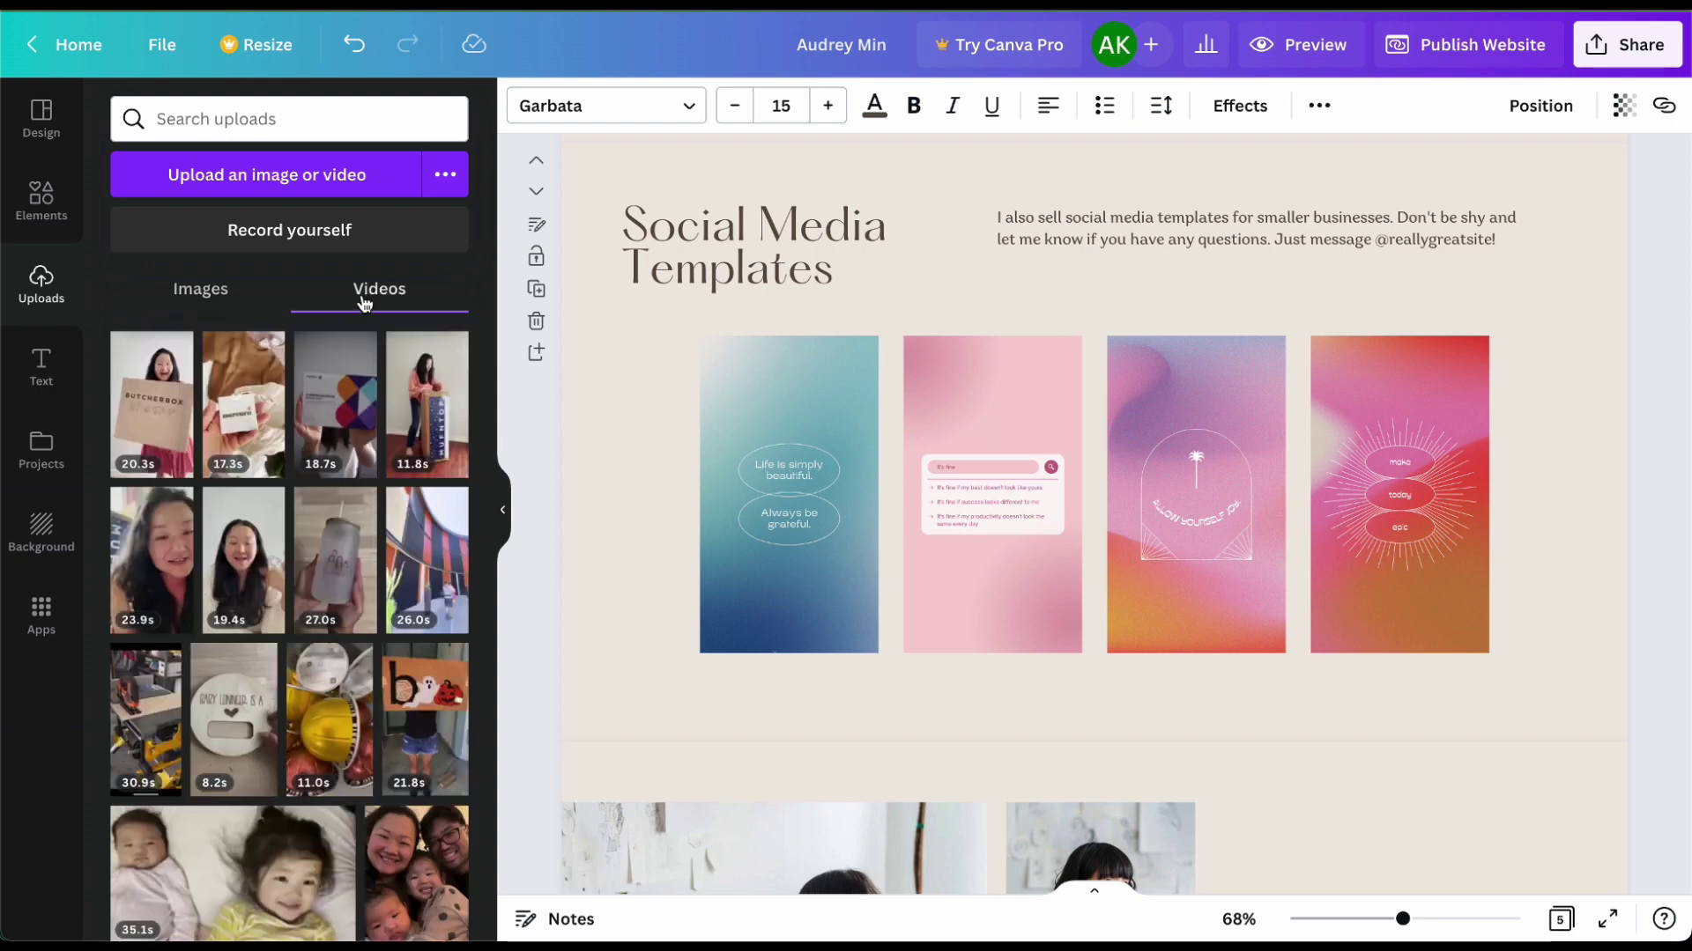
drag(186, 376, 740, 449)
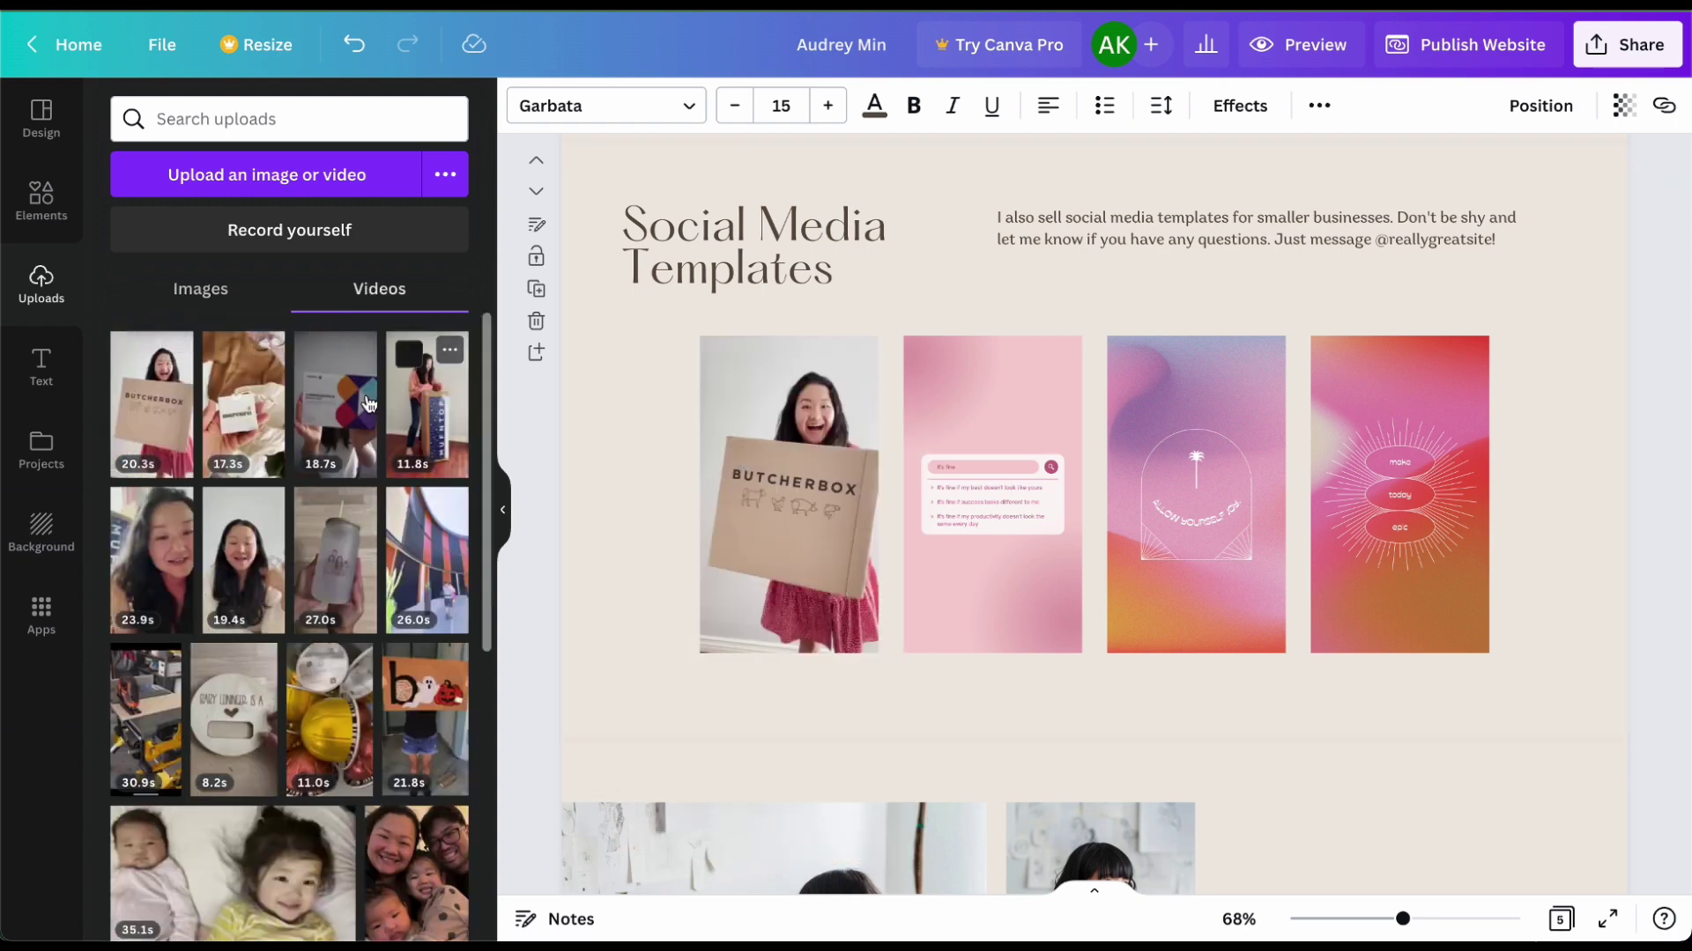
drag(334, 405, 970, 440)
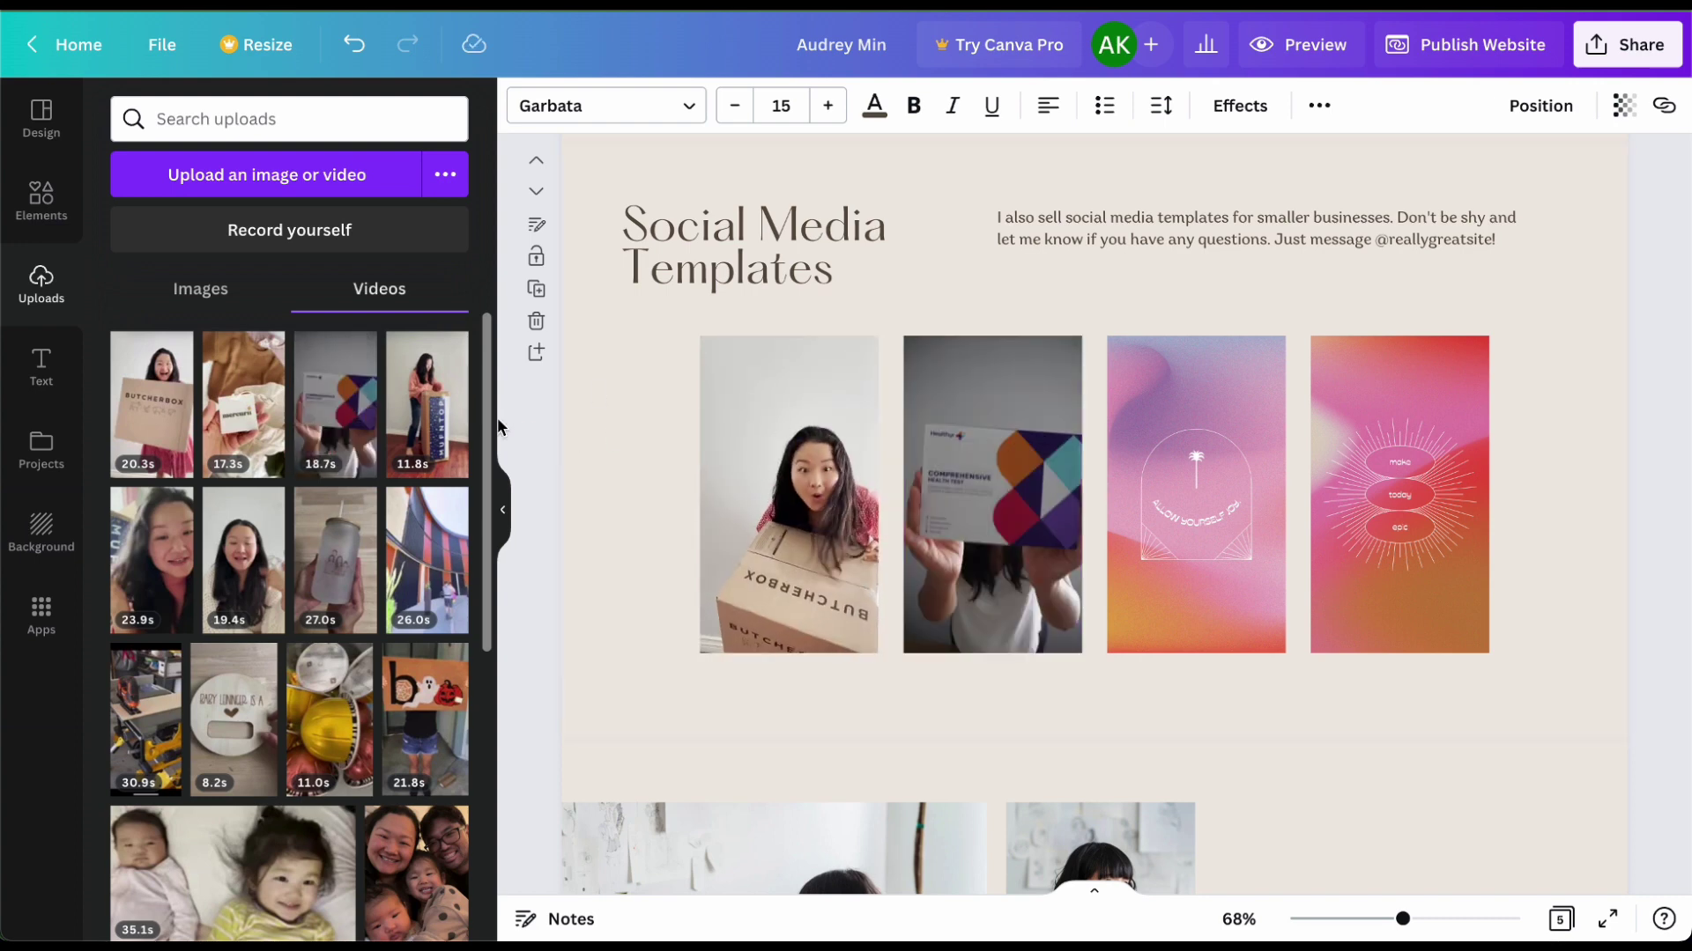
drag(426, 405, 1146, 429)
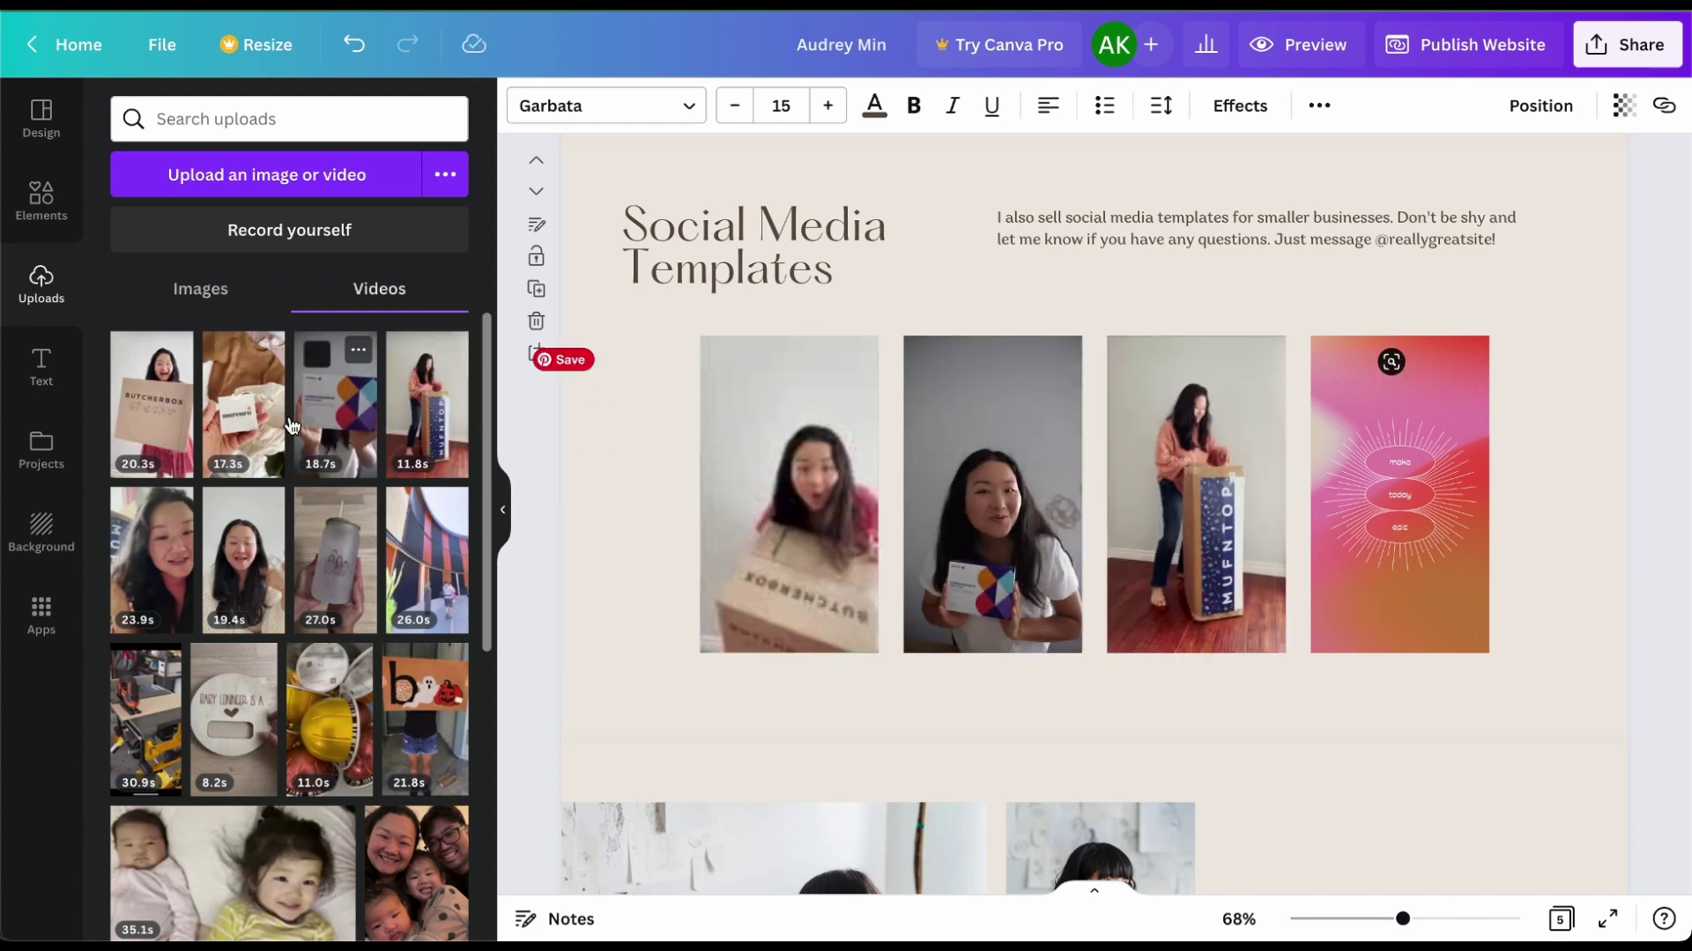
drag(243, 405, 1332, 469)
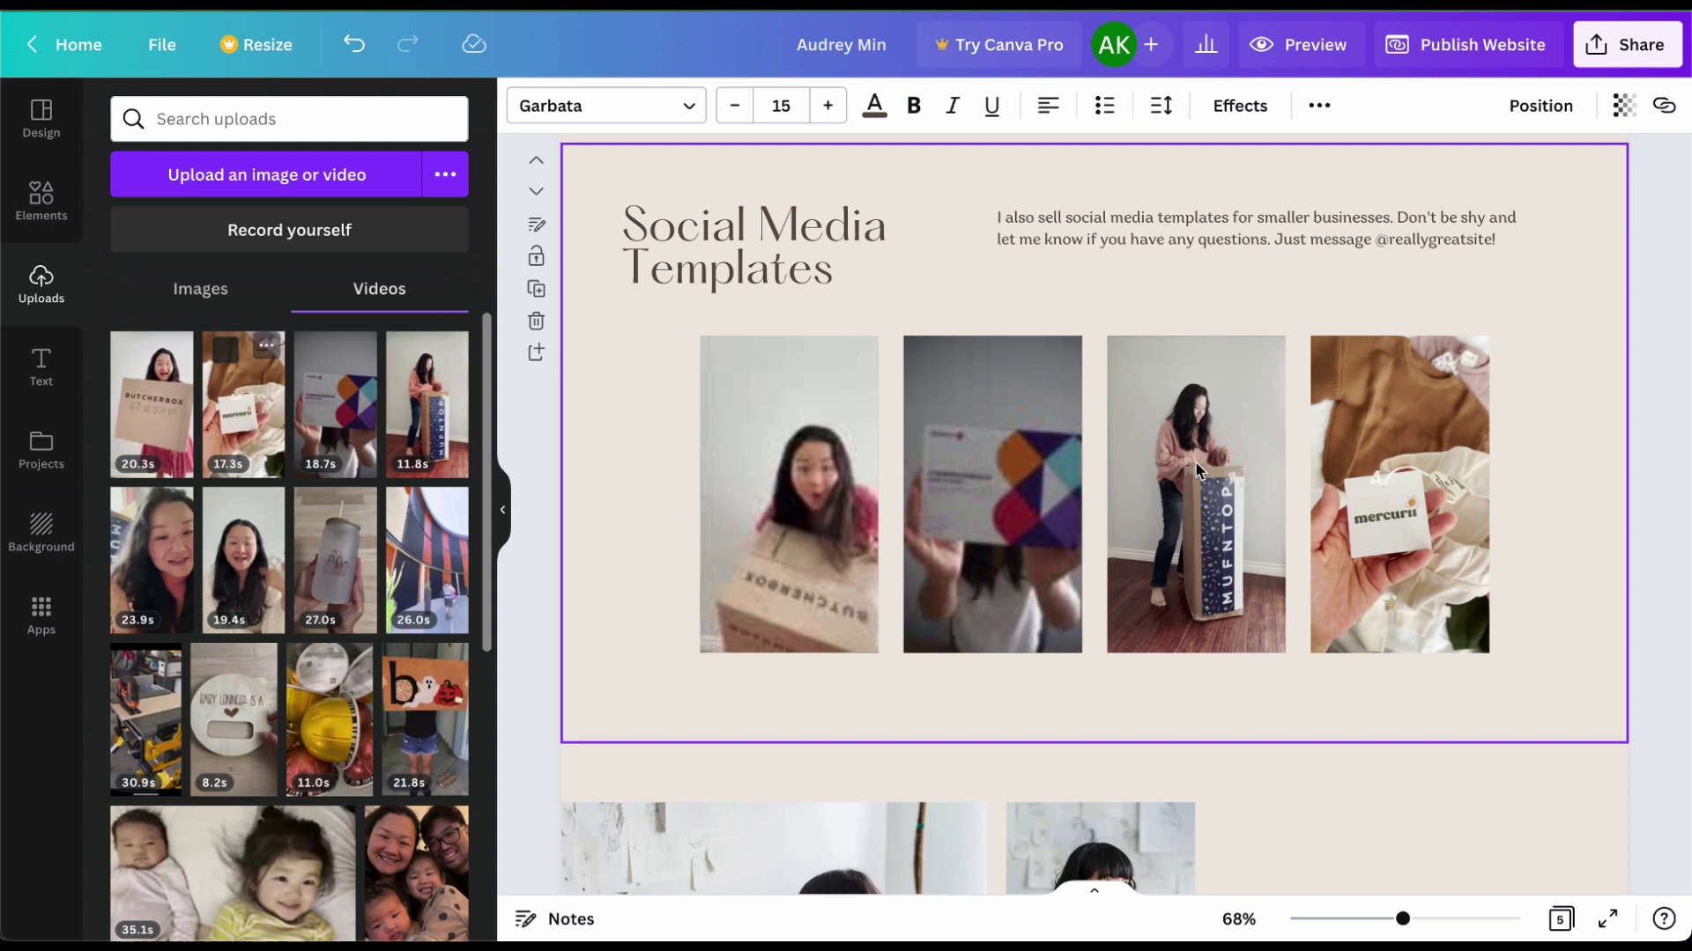
Step: Switch off 'Autoplay in presentation' in Playback for each of the four section videos
click(784, 511)
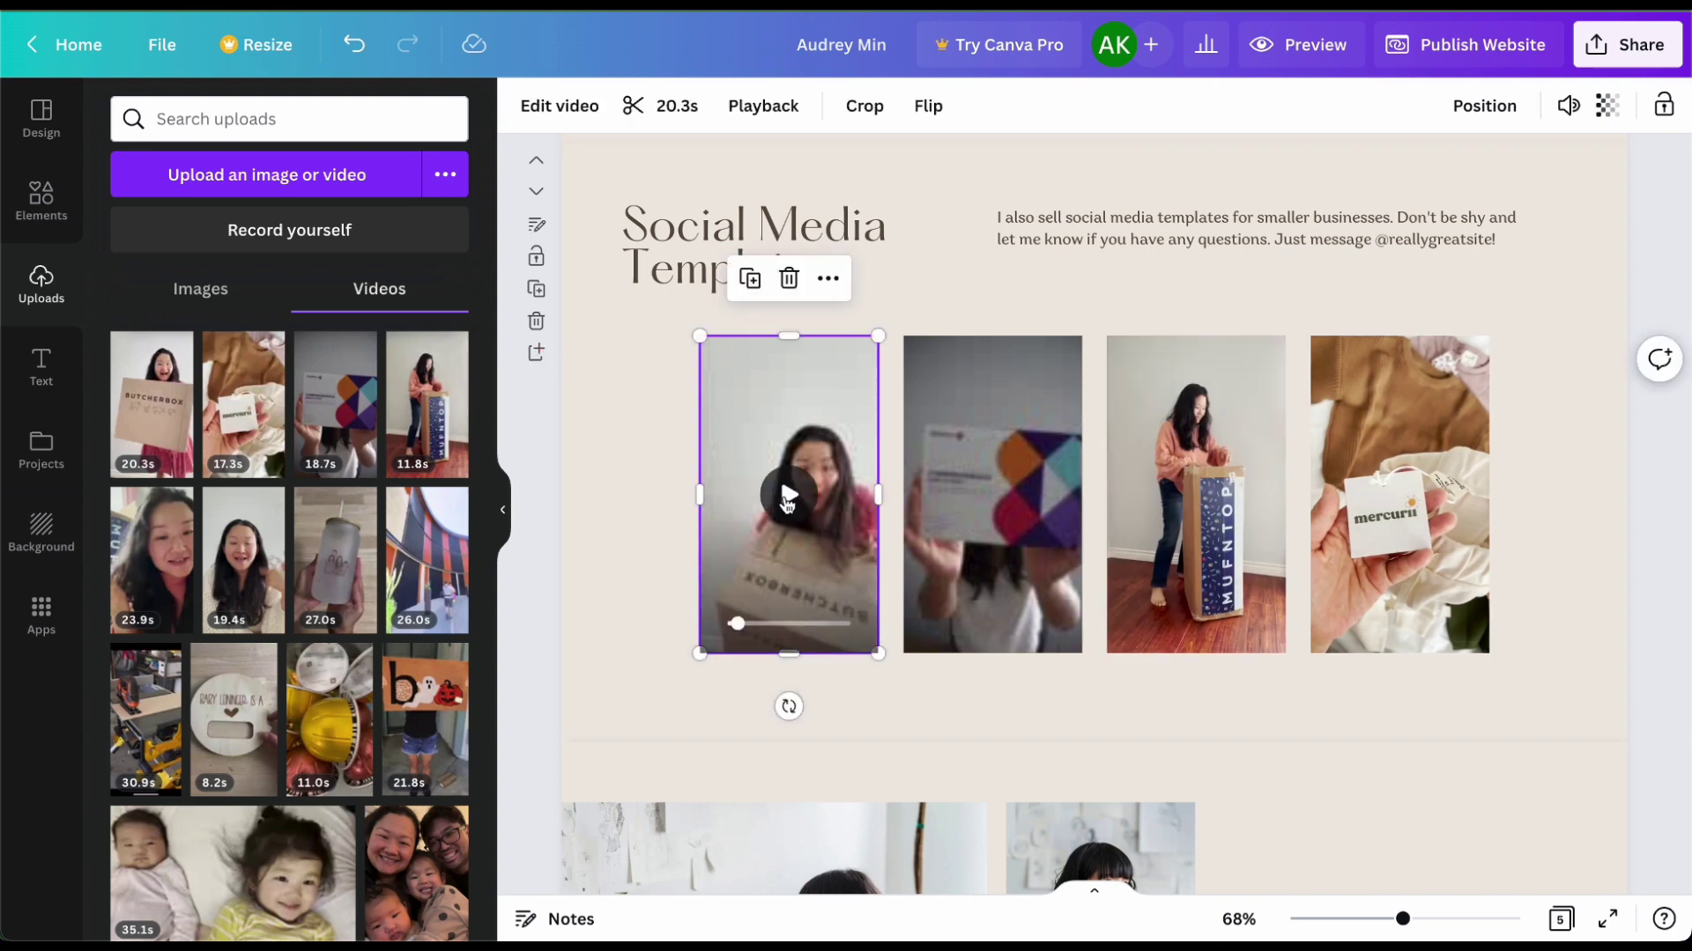
click(761, 110)
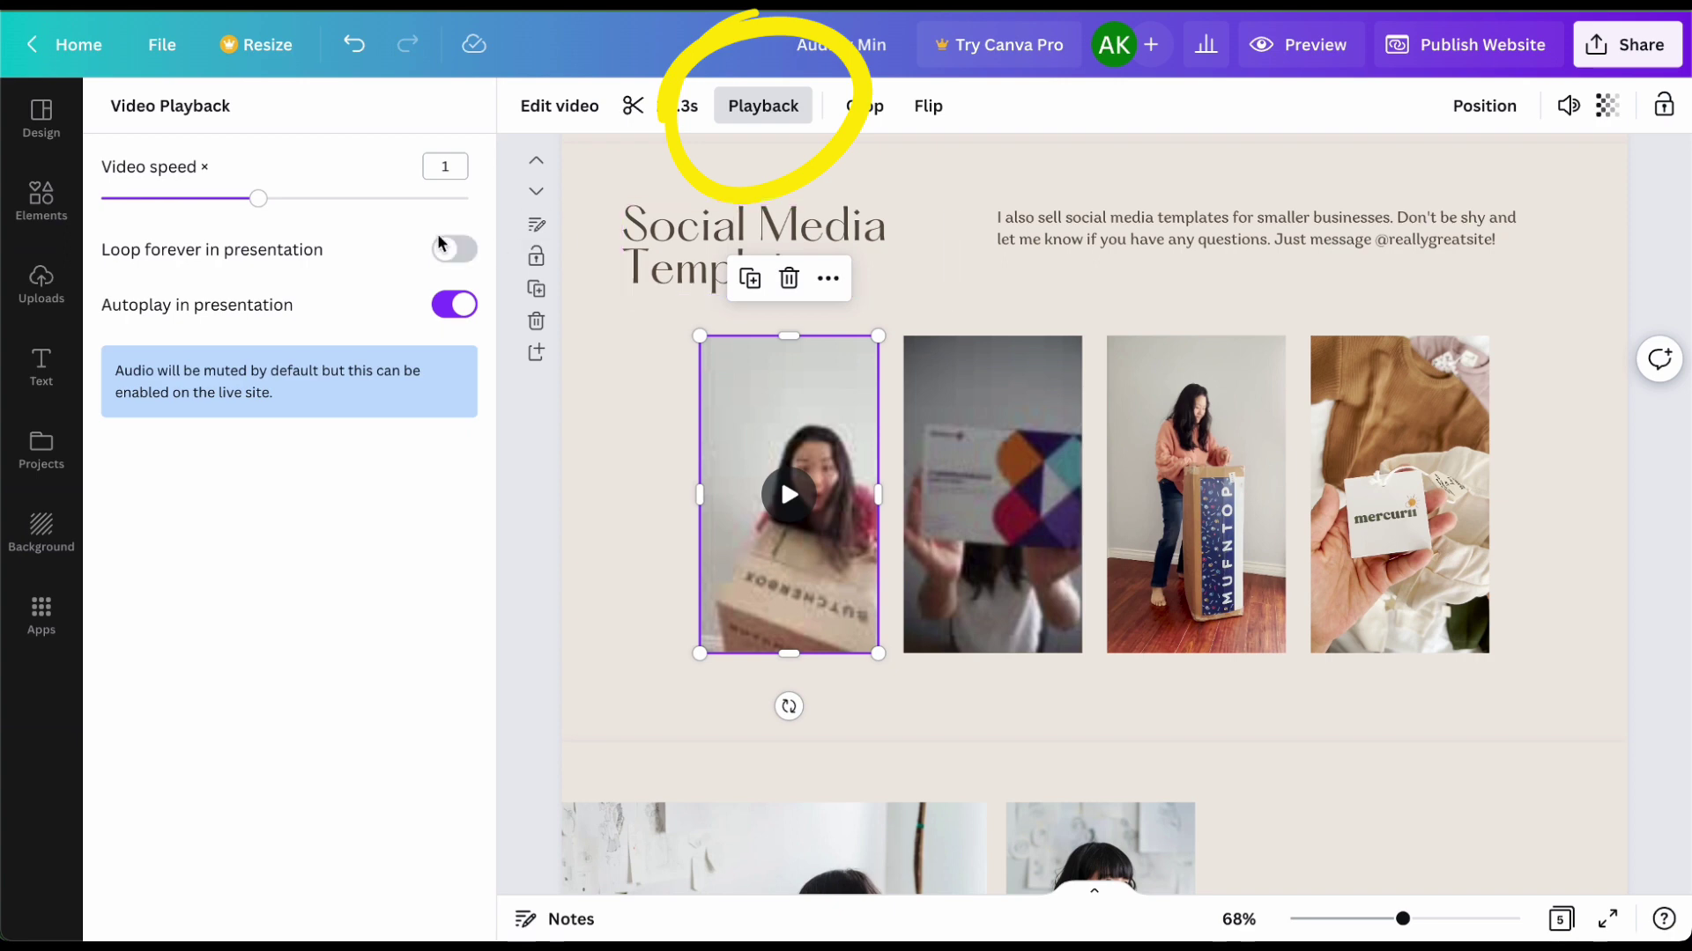
click(453, 308)
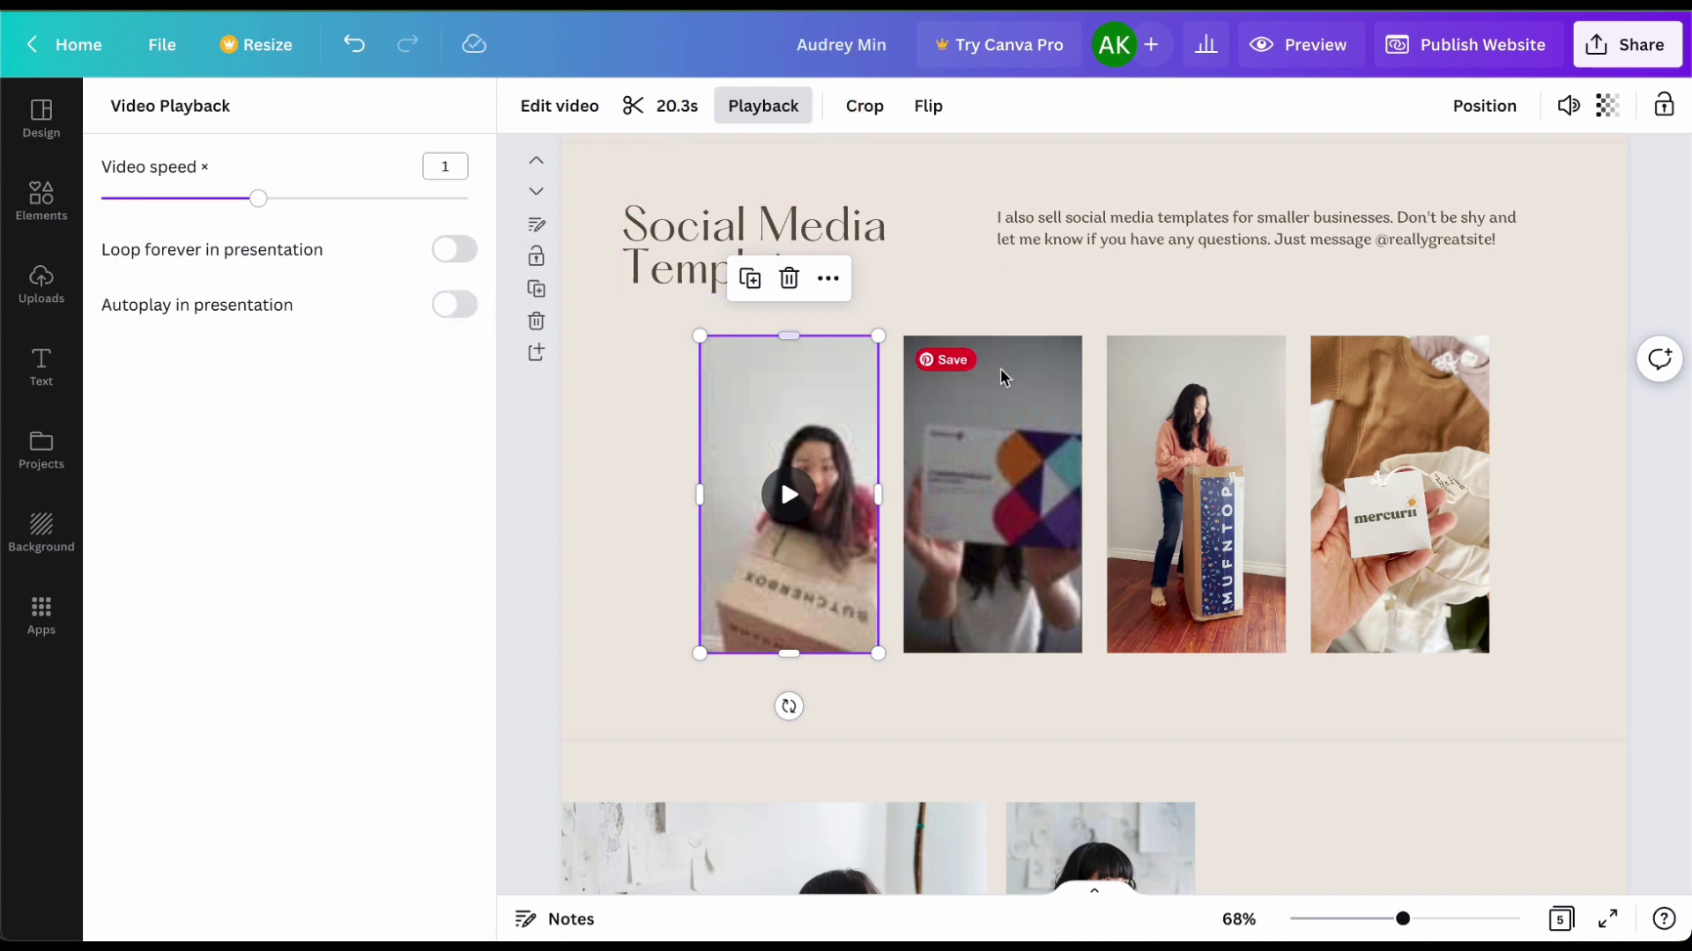
click(1024, 493)
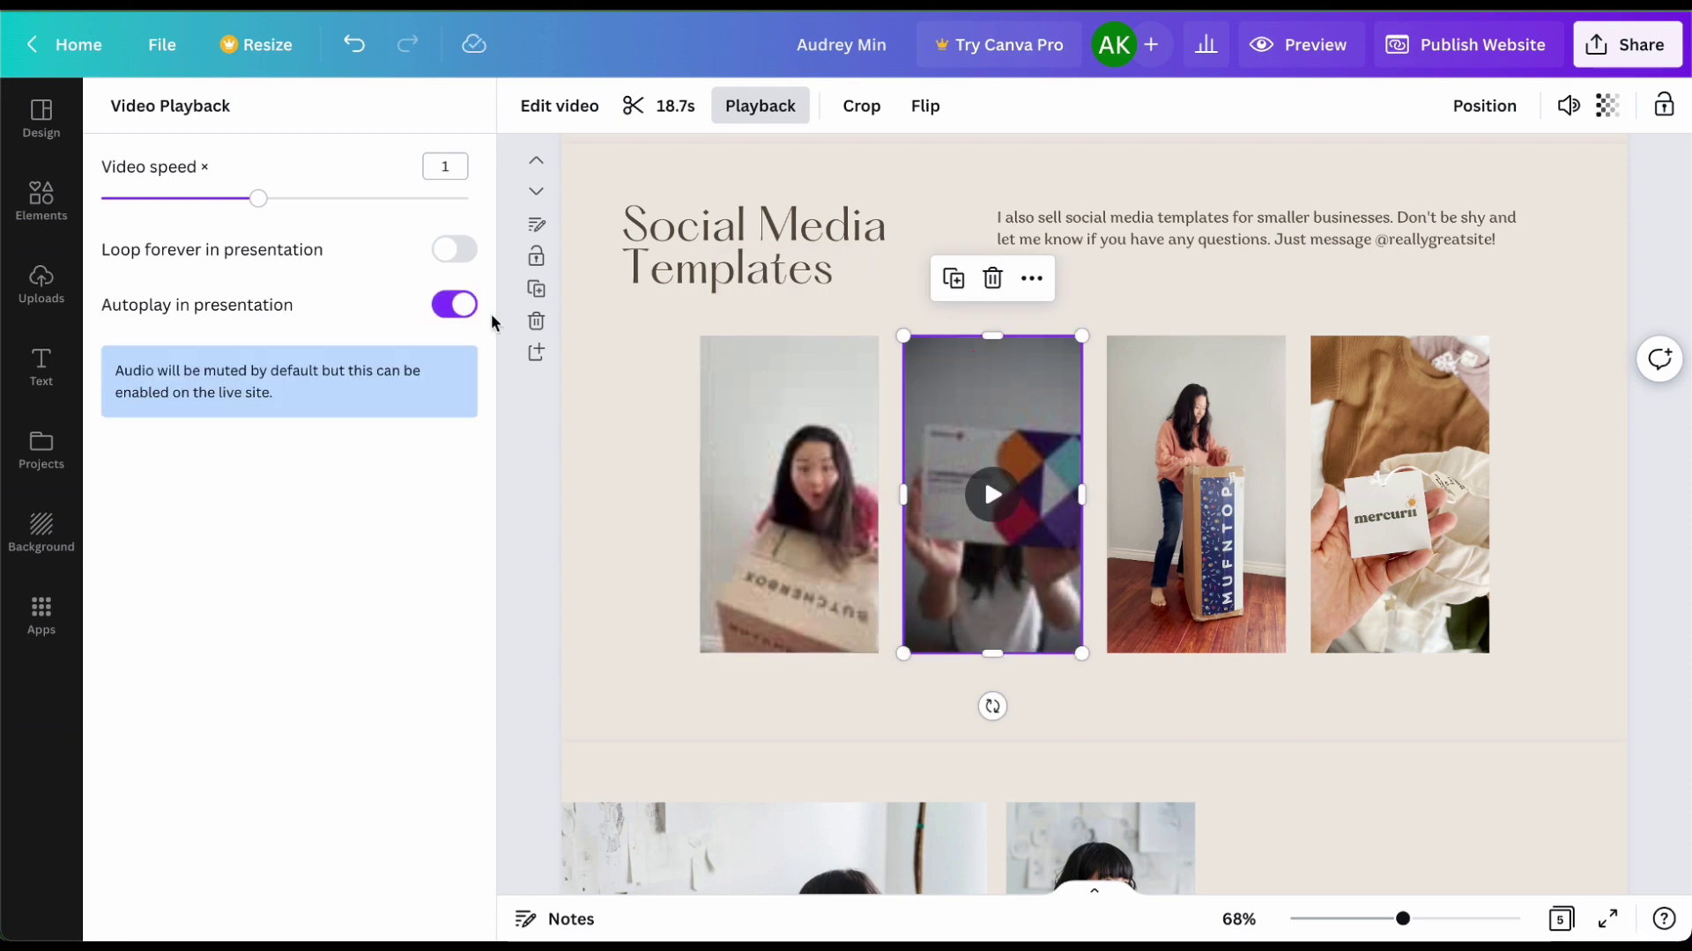
click(458, 309)
click(1196, 494)
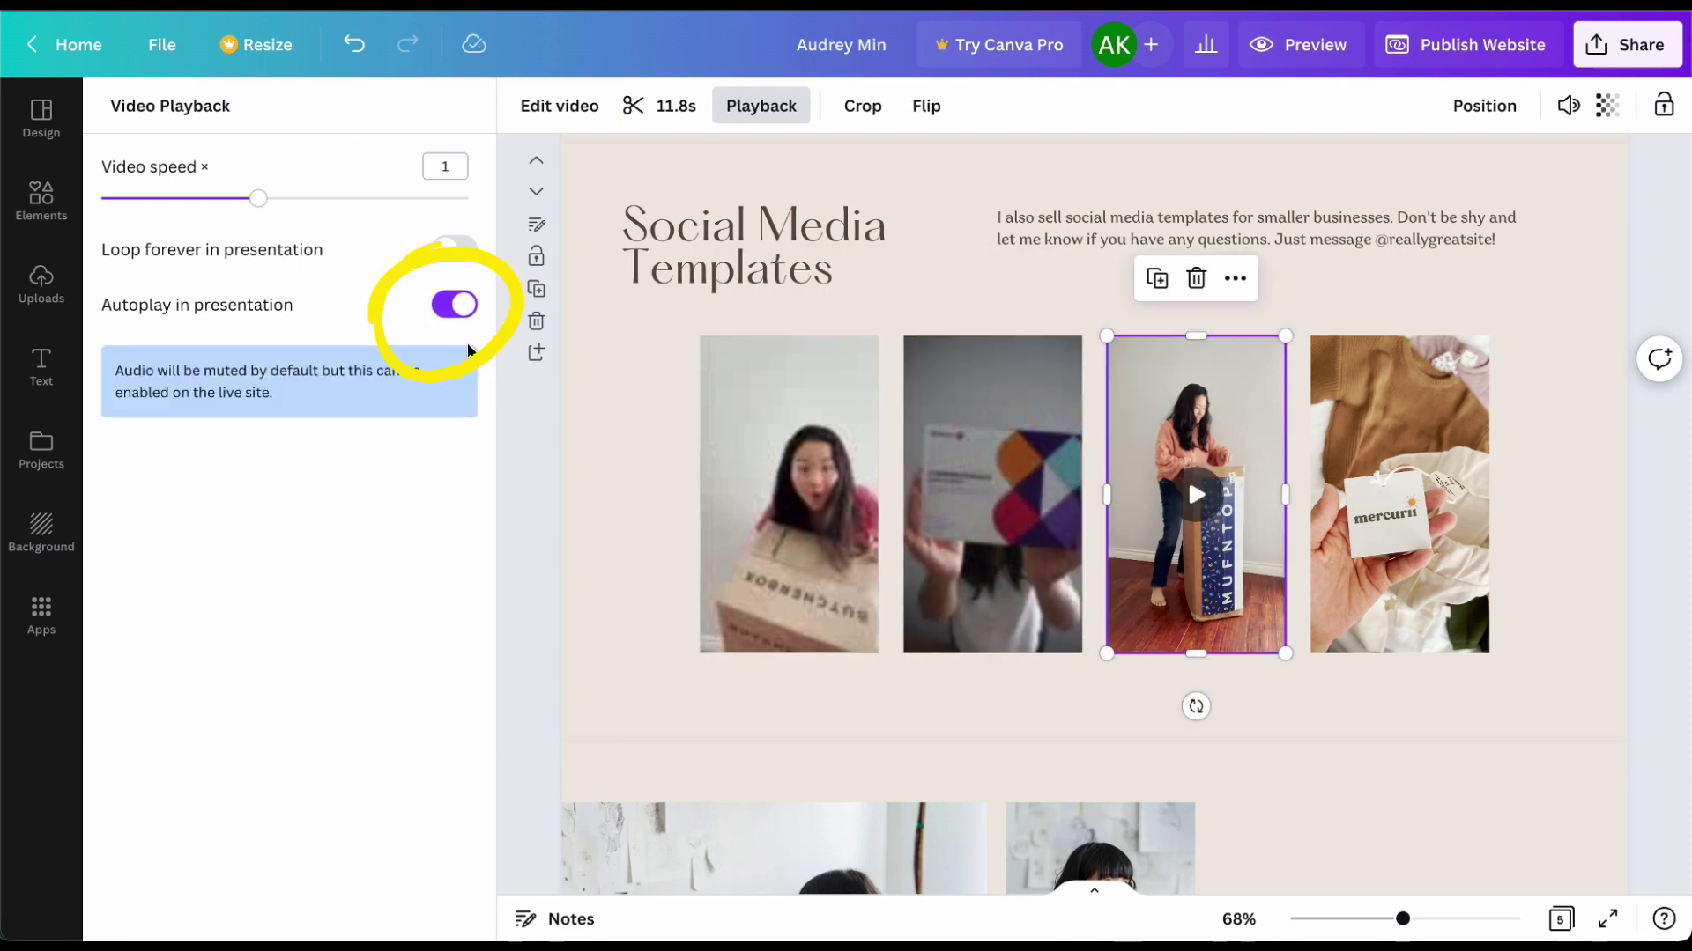
click(456, 306)
click(1399, 493)
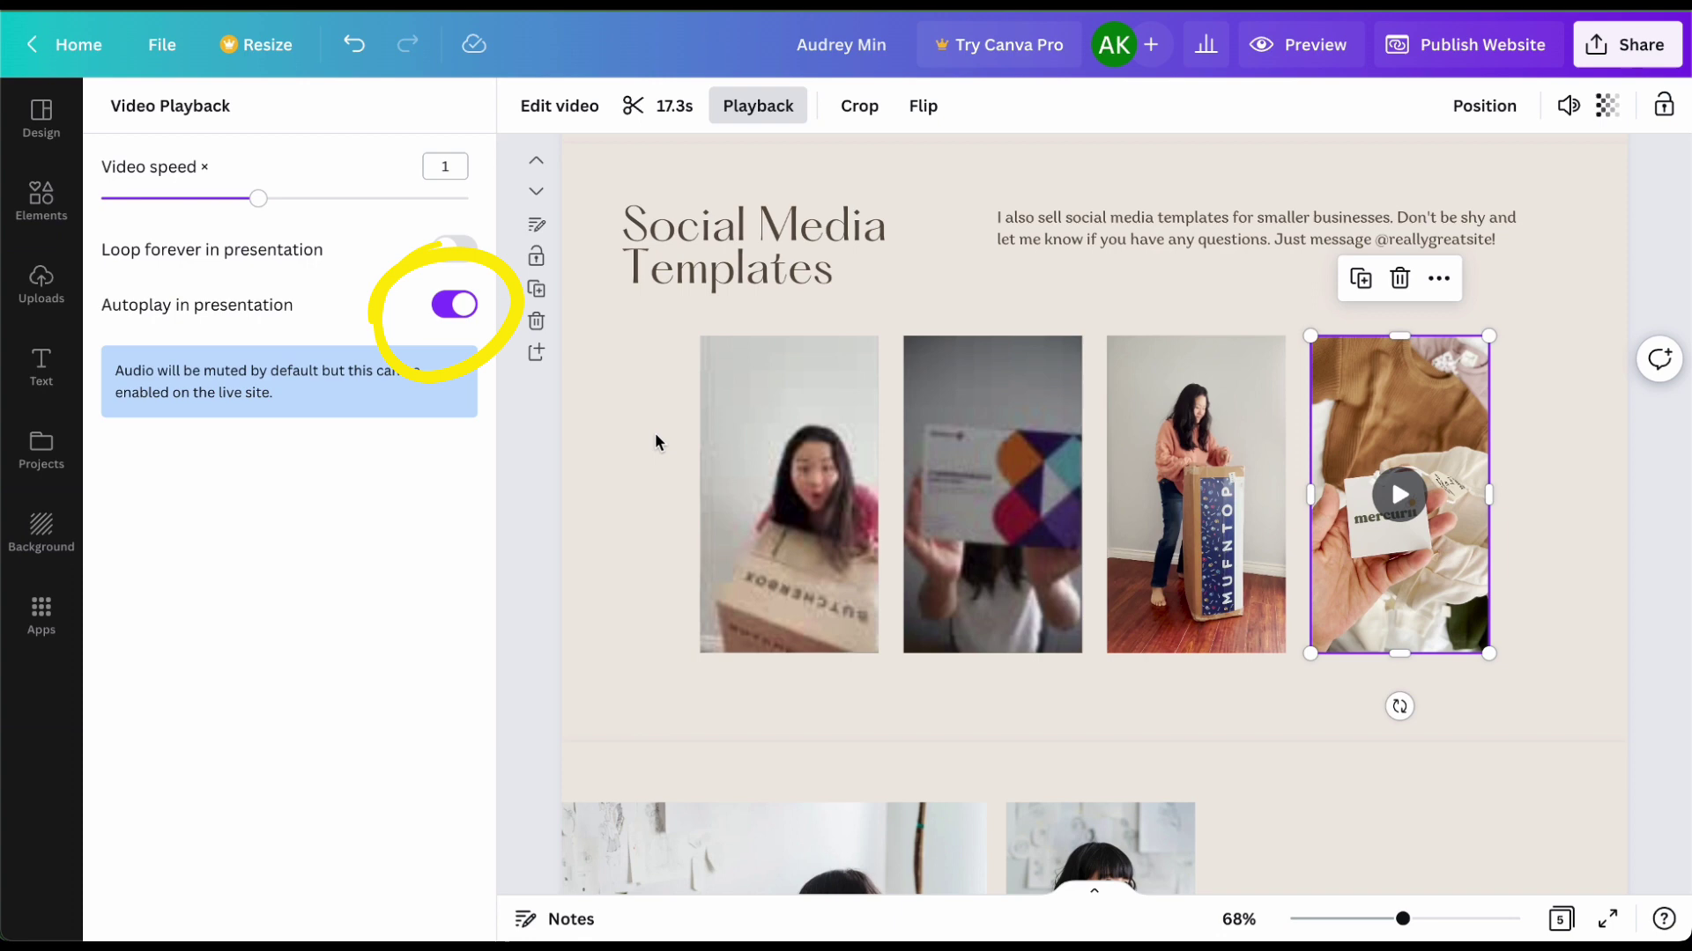
click(452, 309)
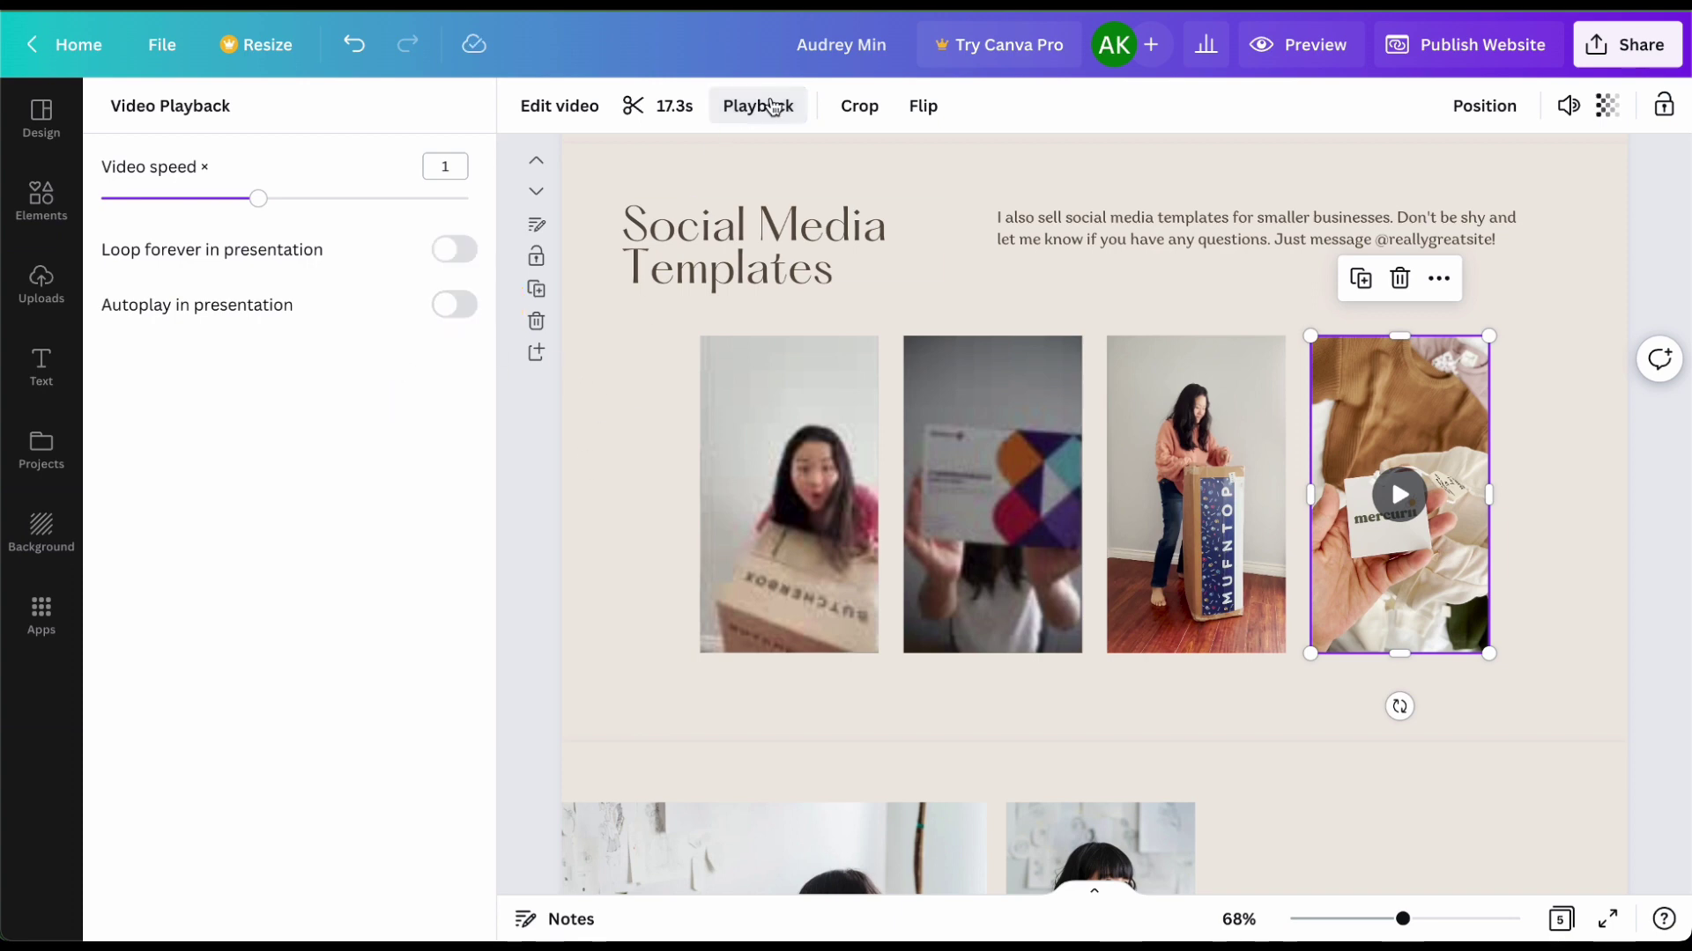
key(Escape)
Step: Scroll down to the Work with Me page and bring up the Elements panel
scroll(673, 558, down, 3)
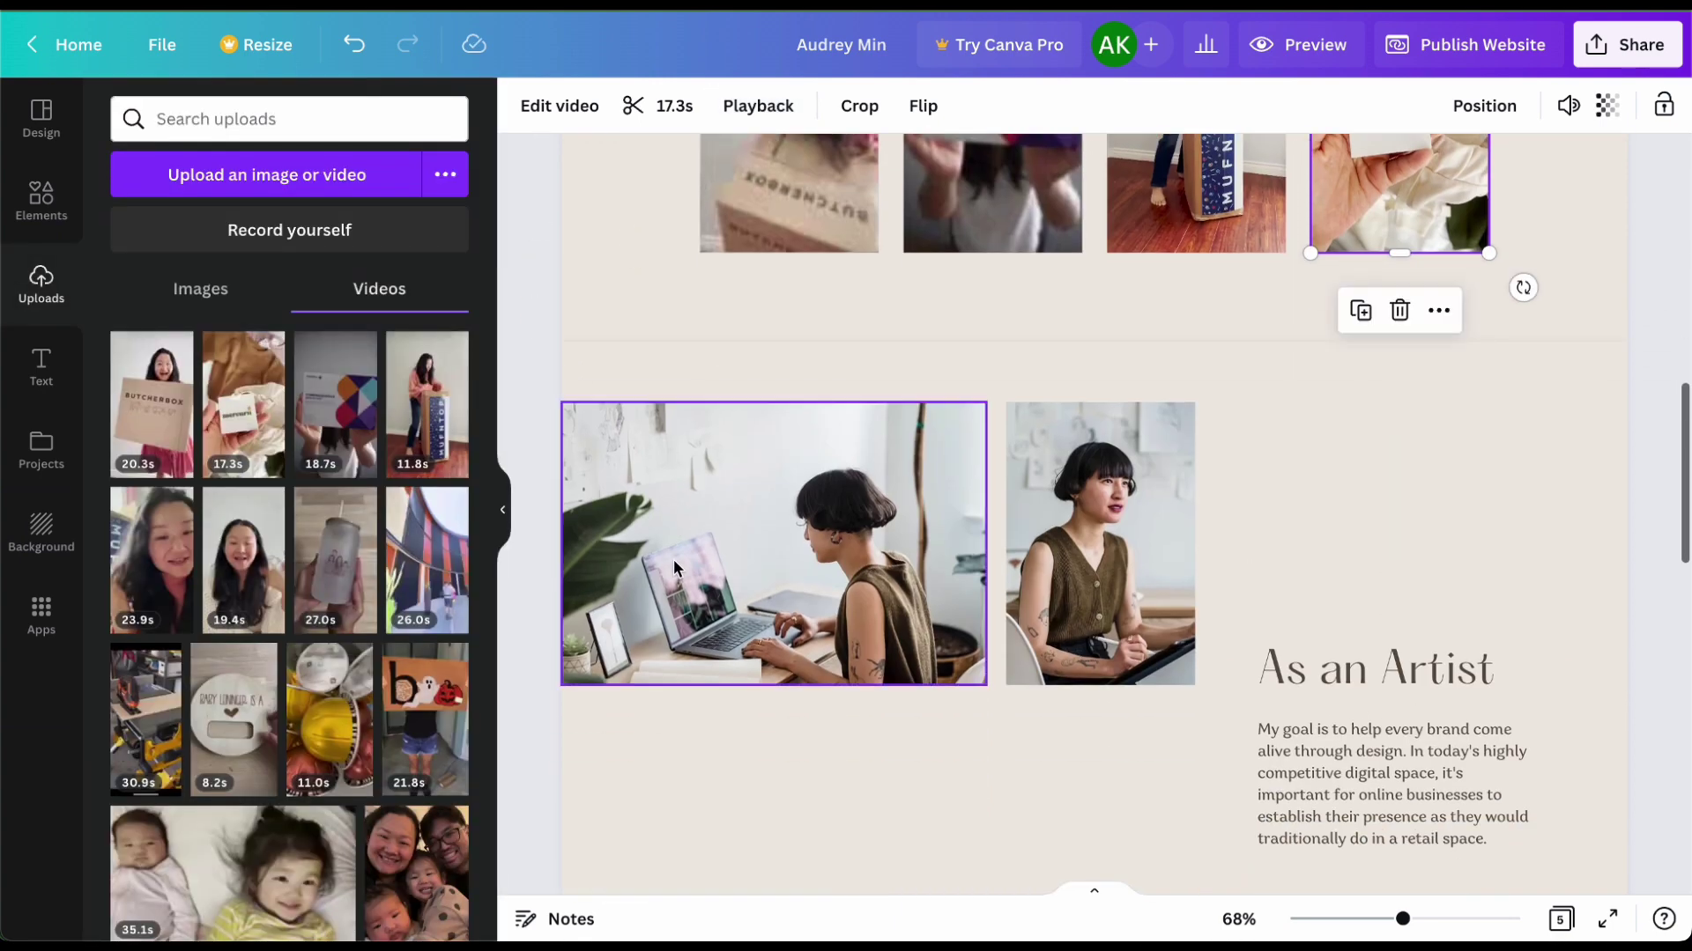
scroll(673, 559, down, 10)
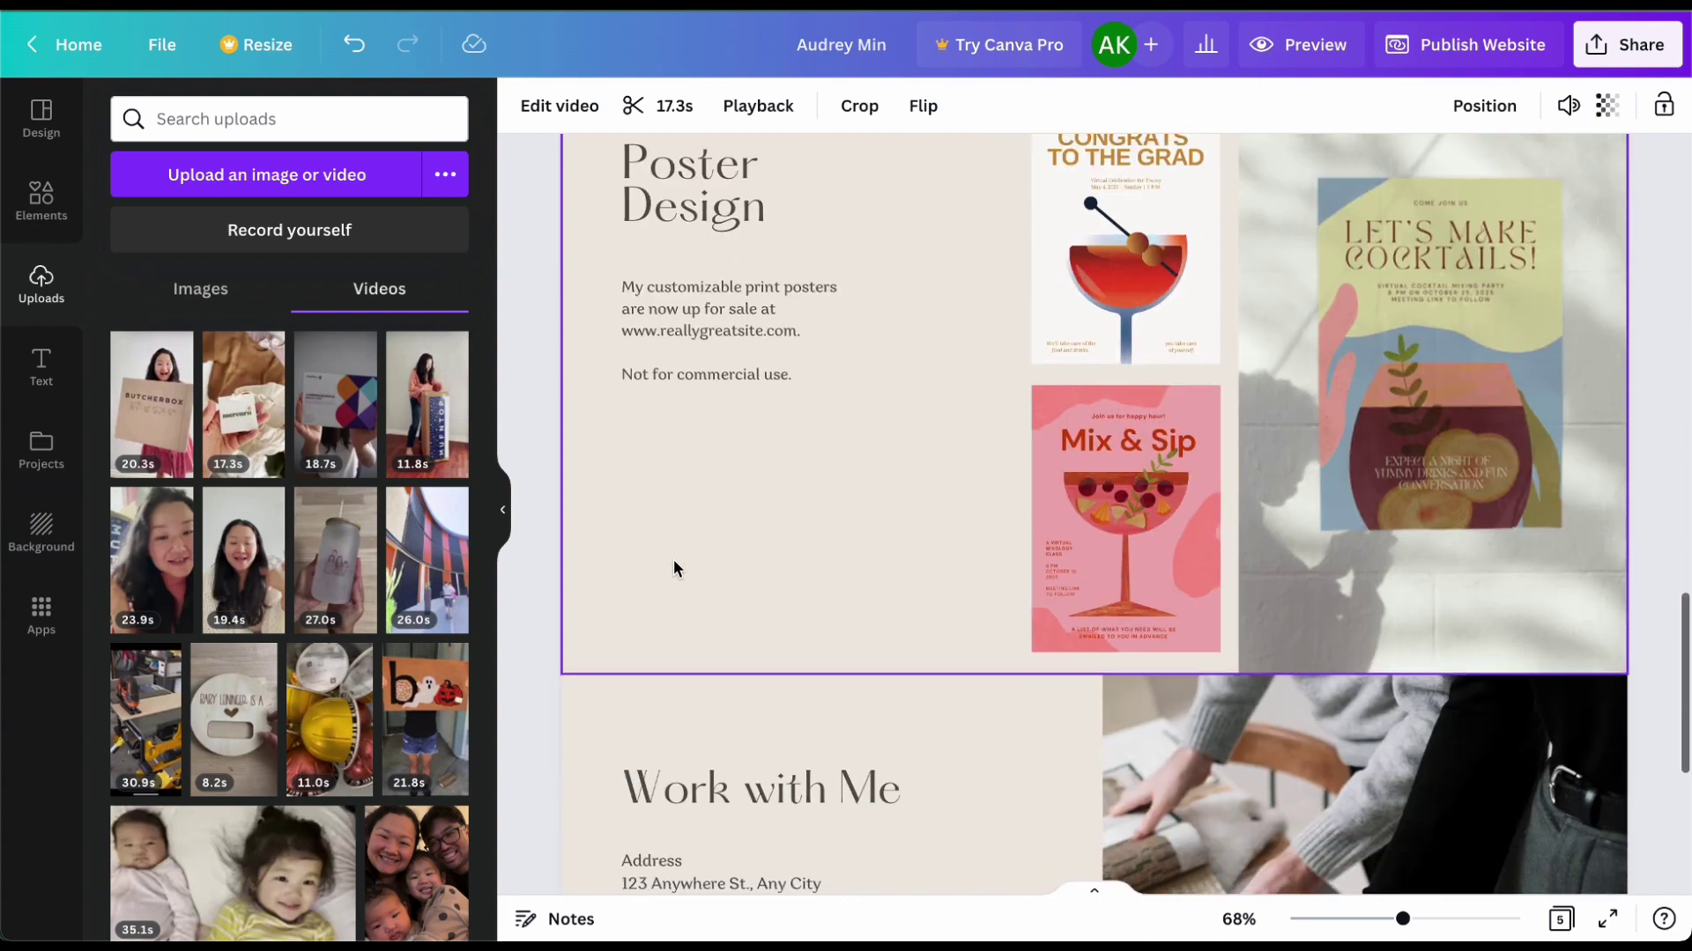
scroll(673, 558, down, 3)
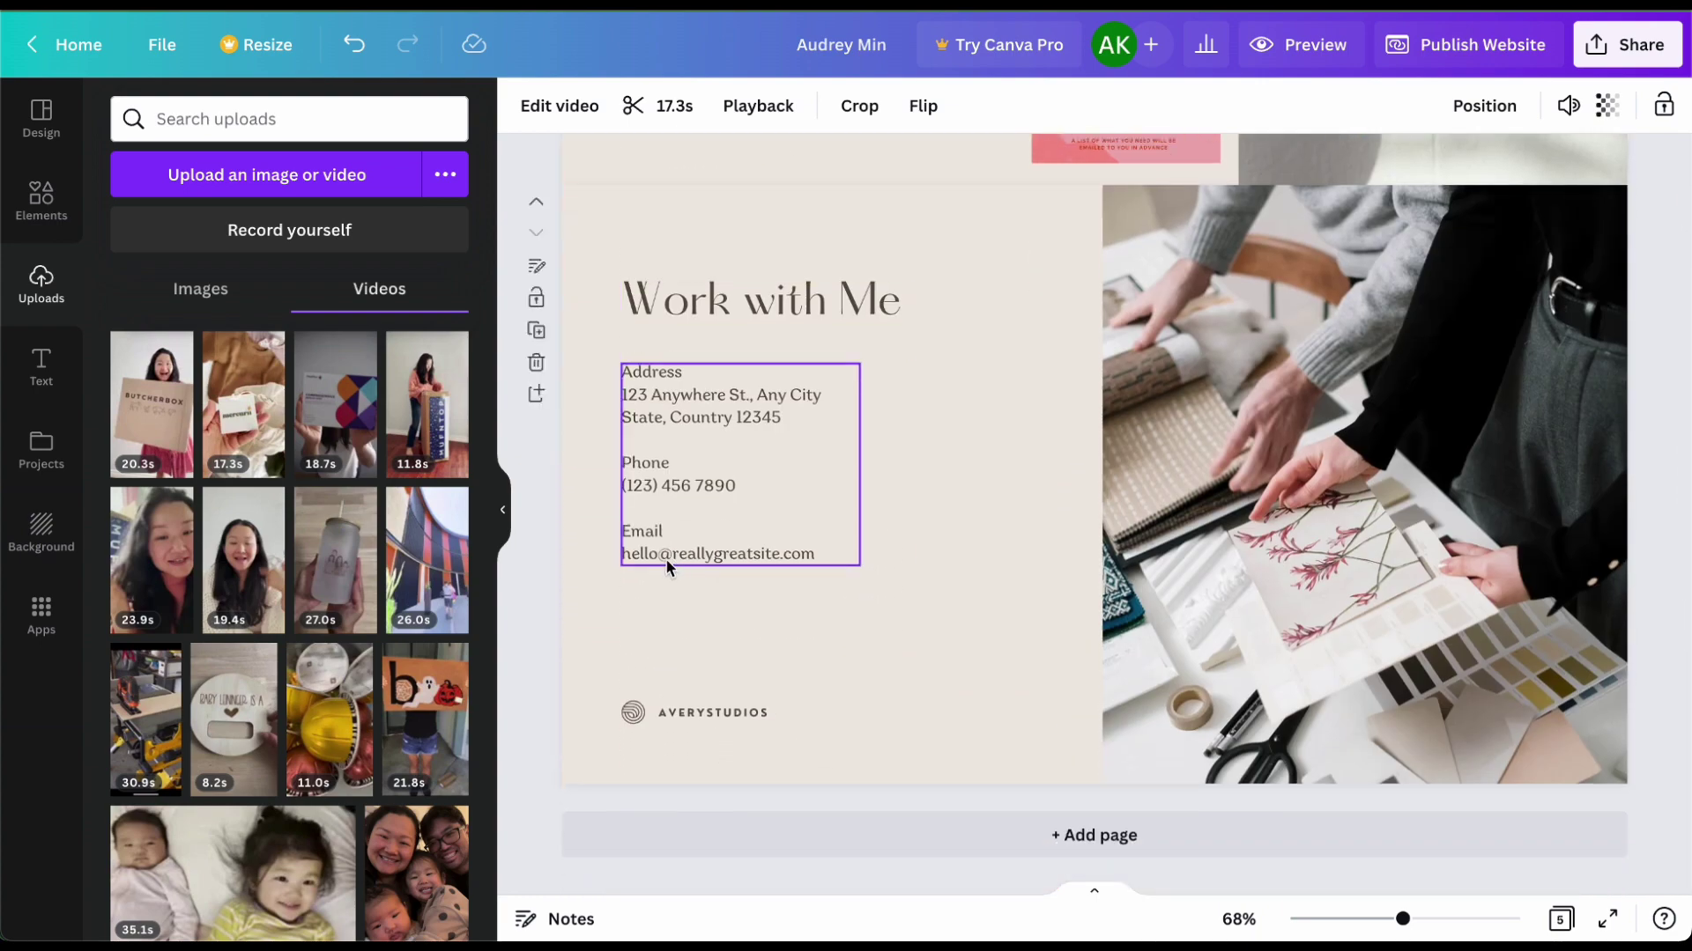
click(56, 366)
click(54, 199)
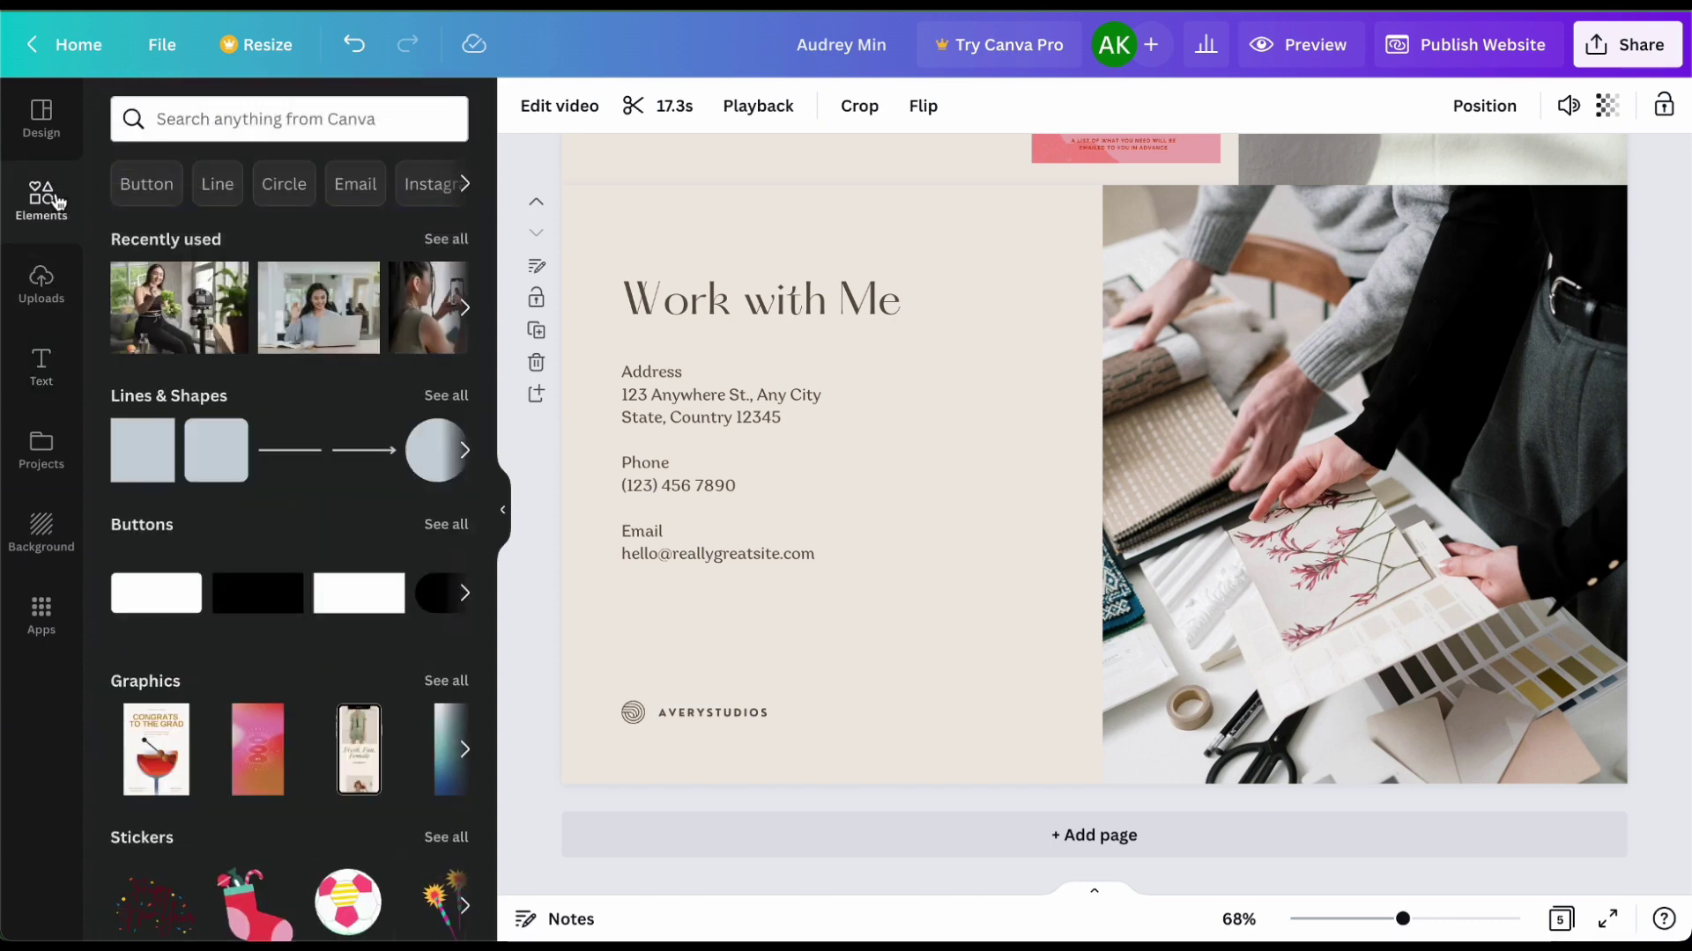
scroll(298, 468, down, 3)
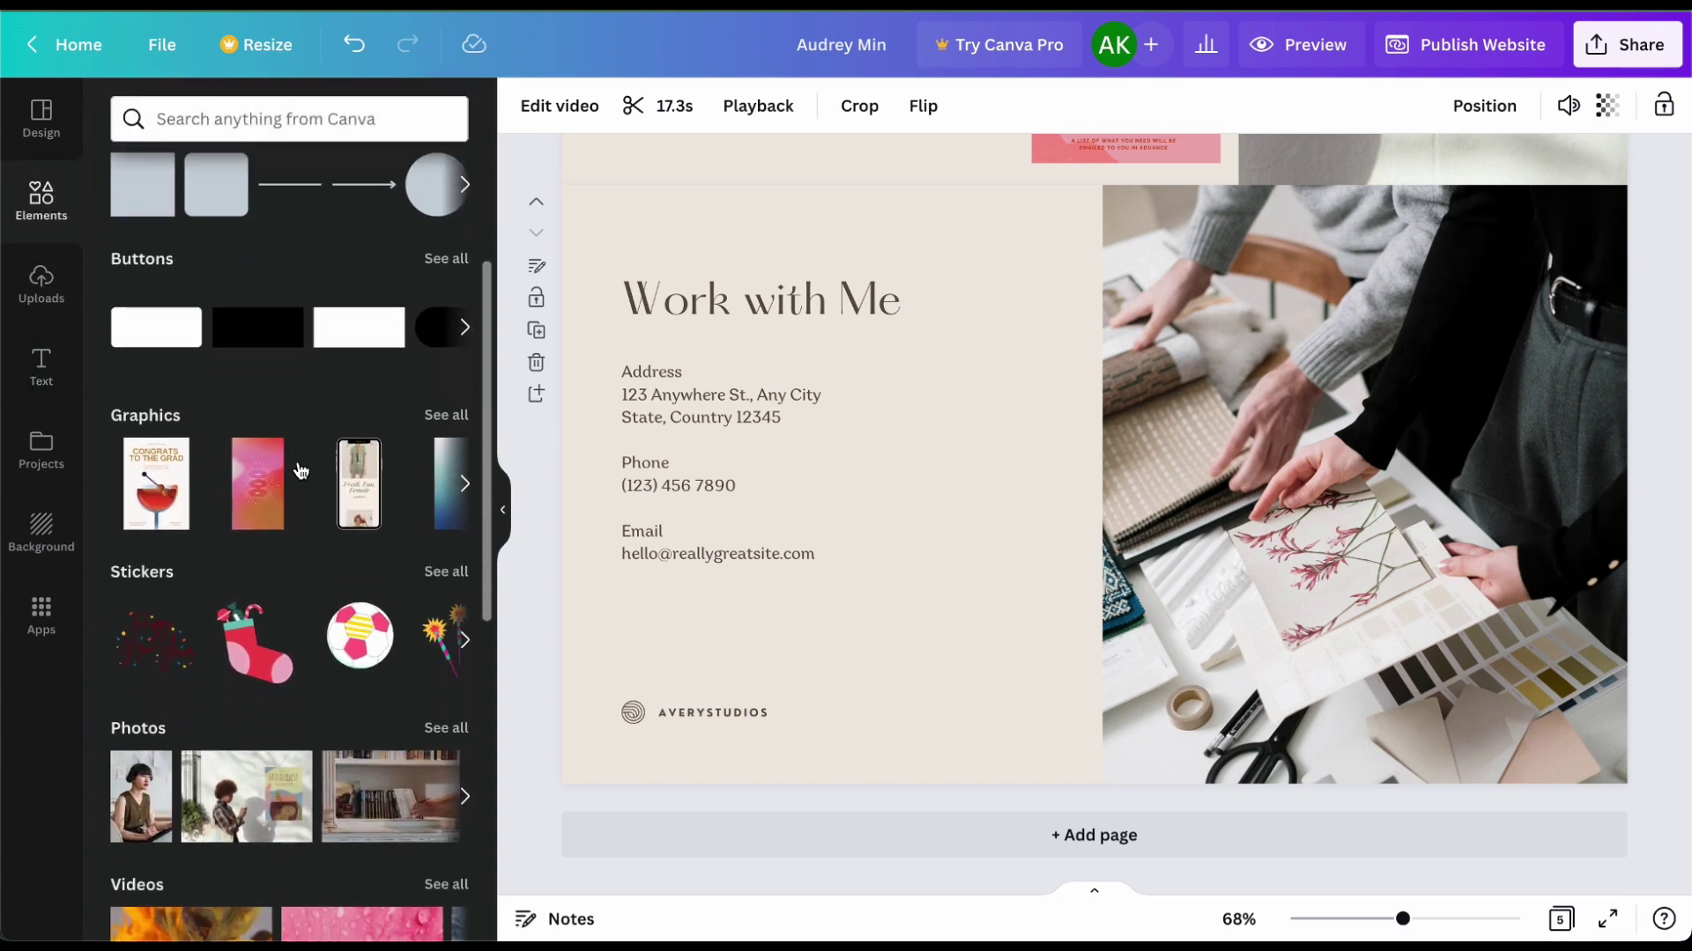
scroll(297, 468, up, 3)
Step: Search Elements for 'social media icons' and show all Graphics results
click(318, 119)
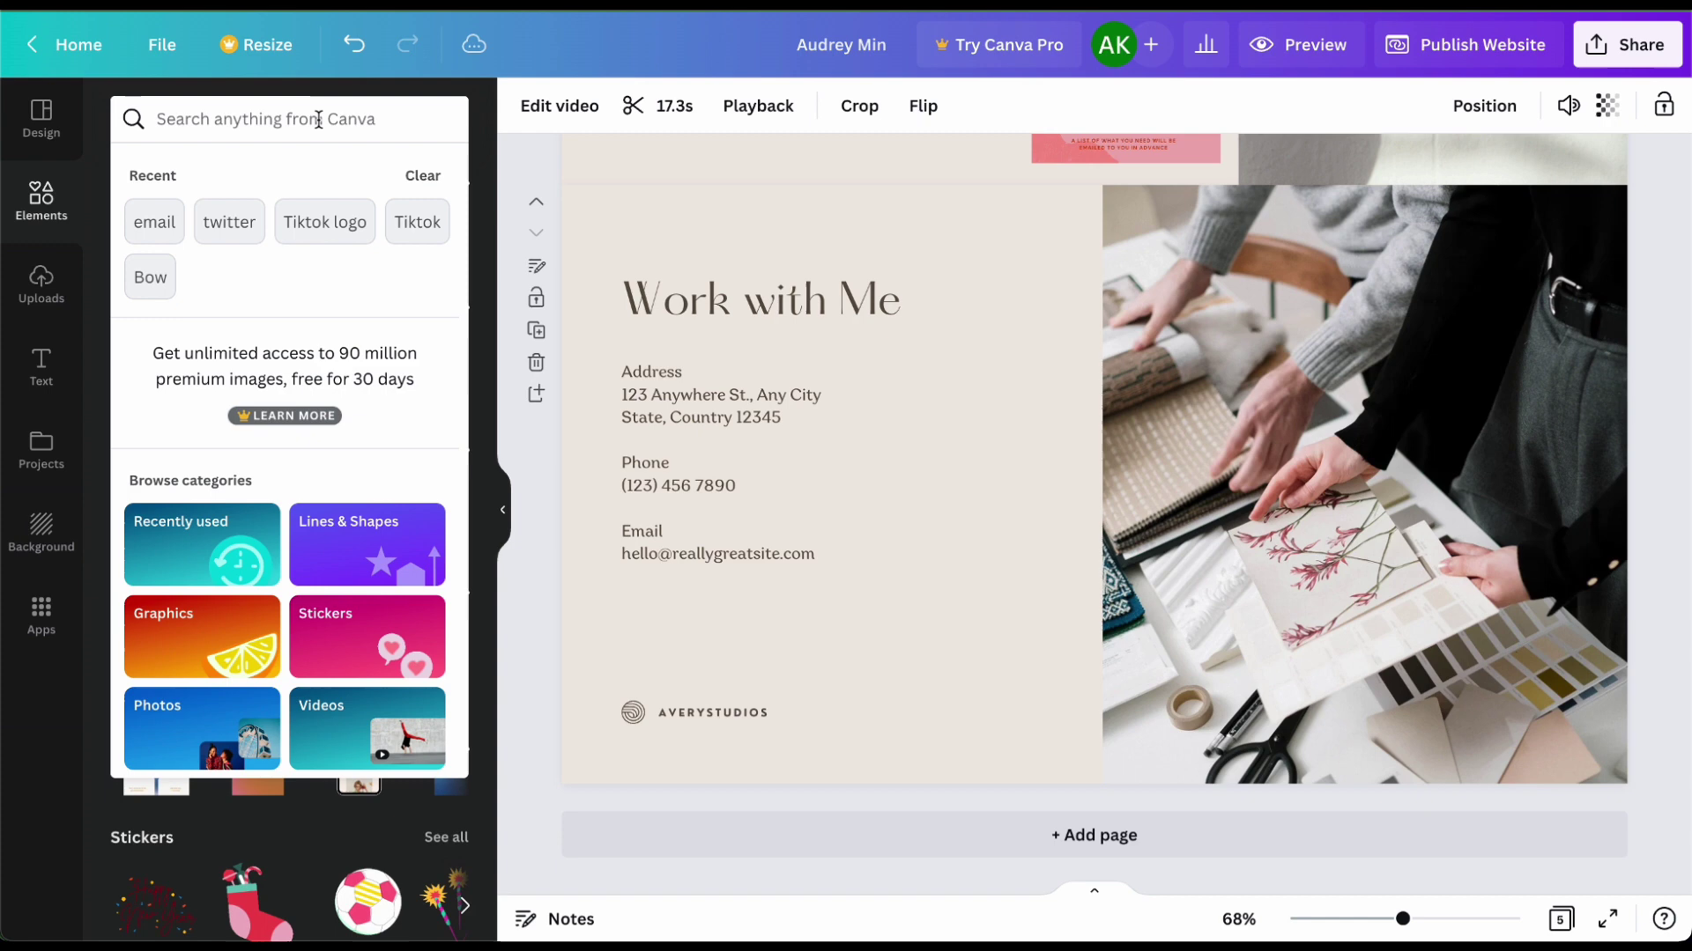
text(social me)
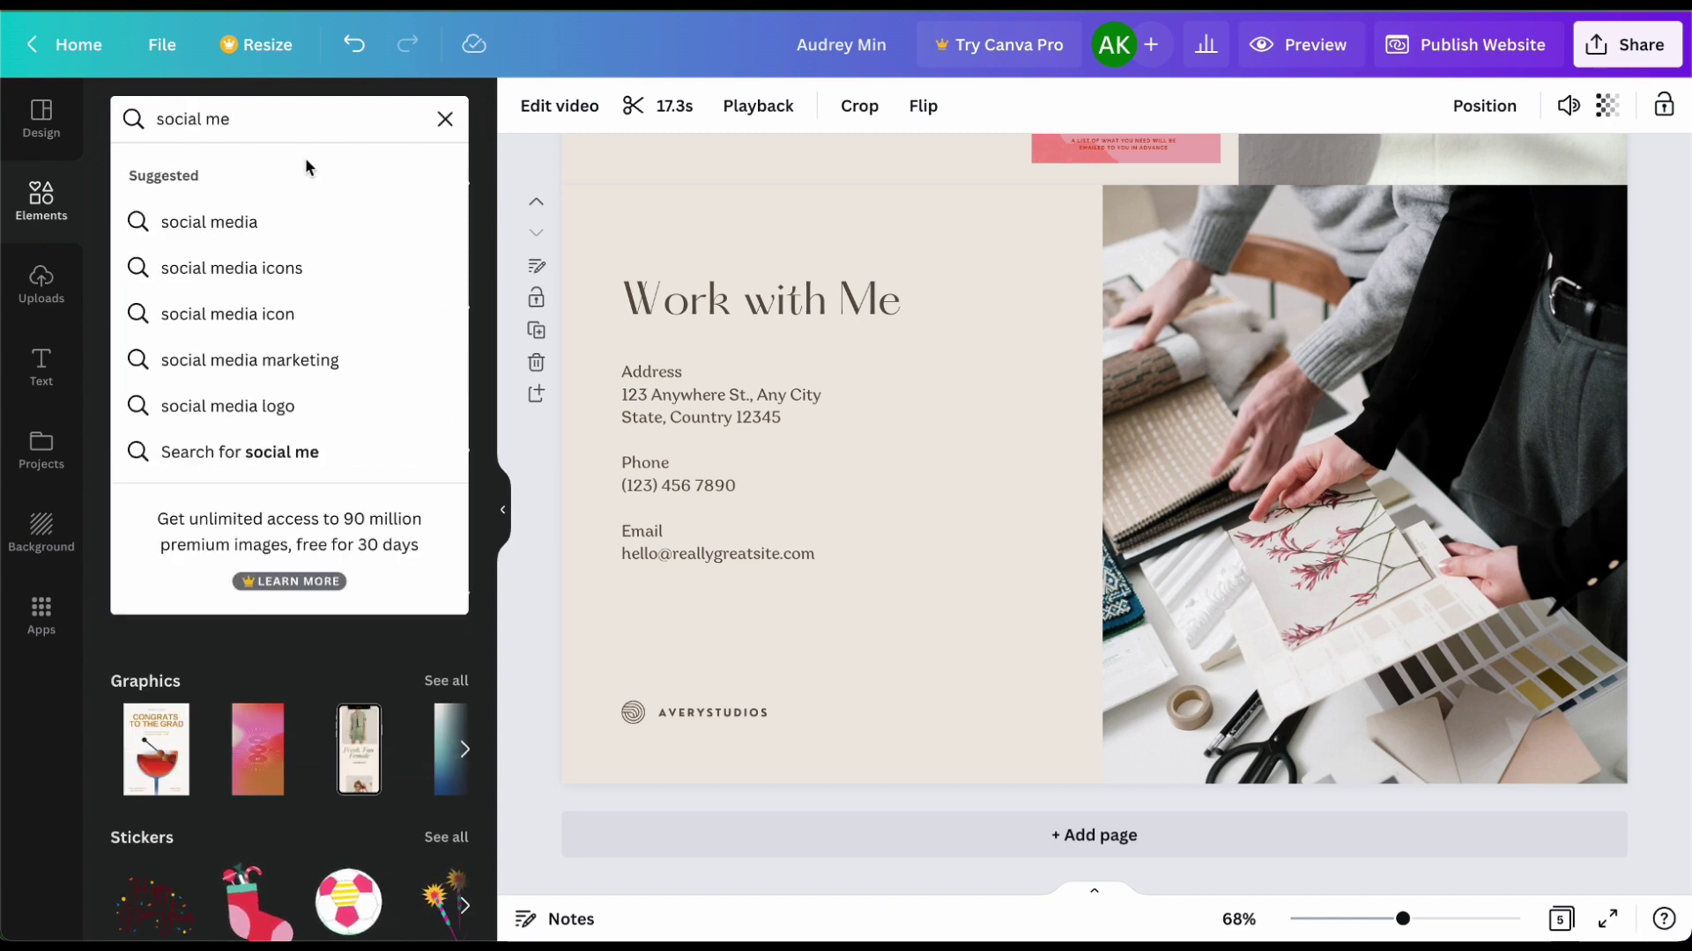
click(295, 268)
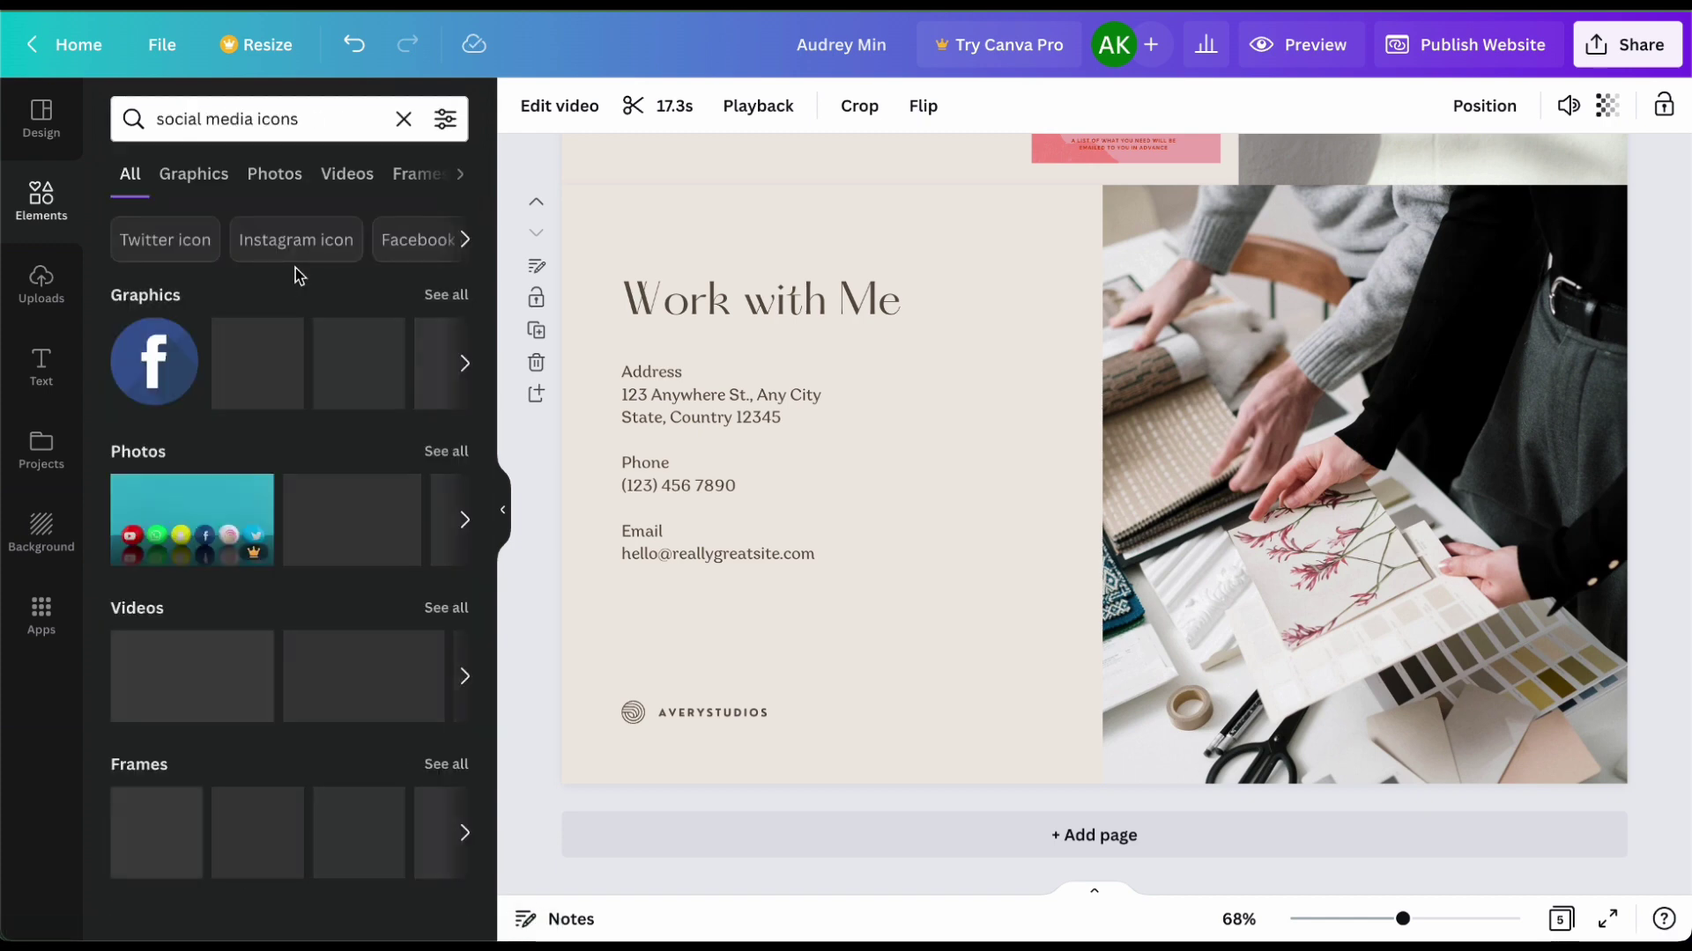
click(449, 298)
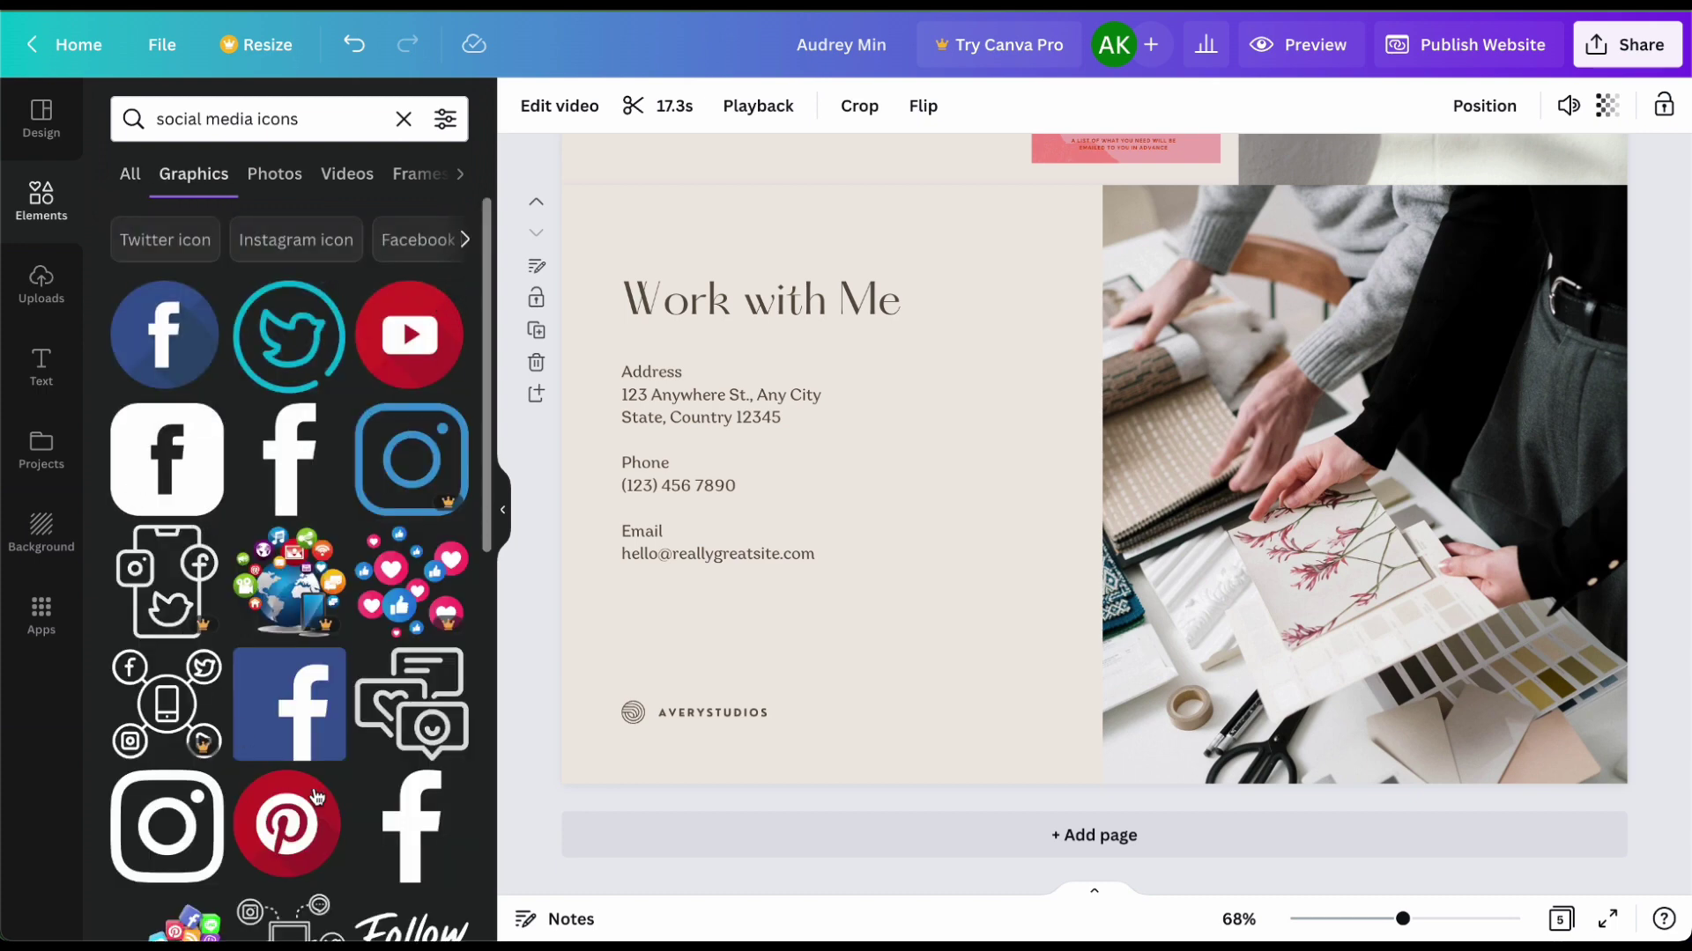
scroll(343, 619, down, 4)
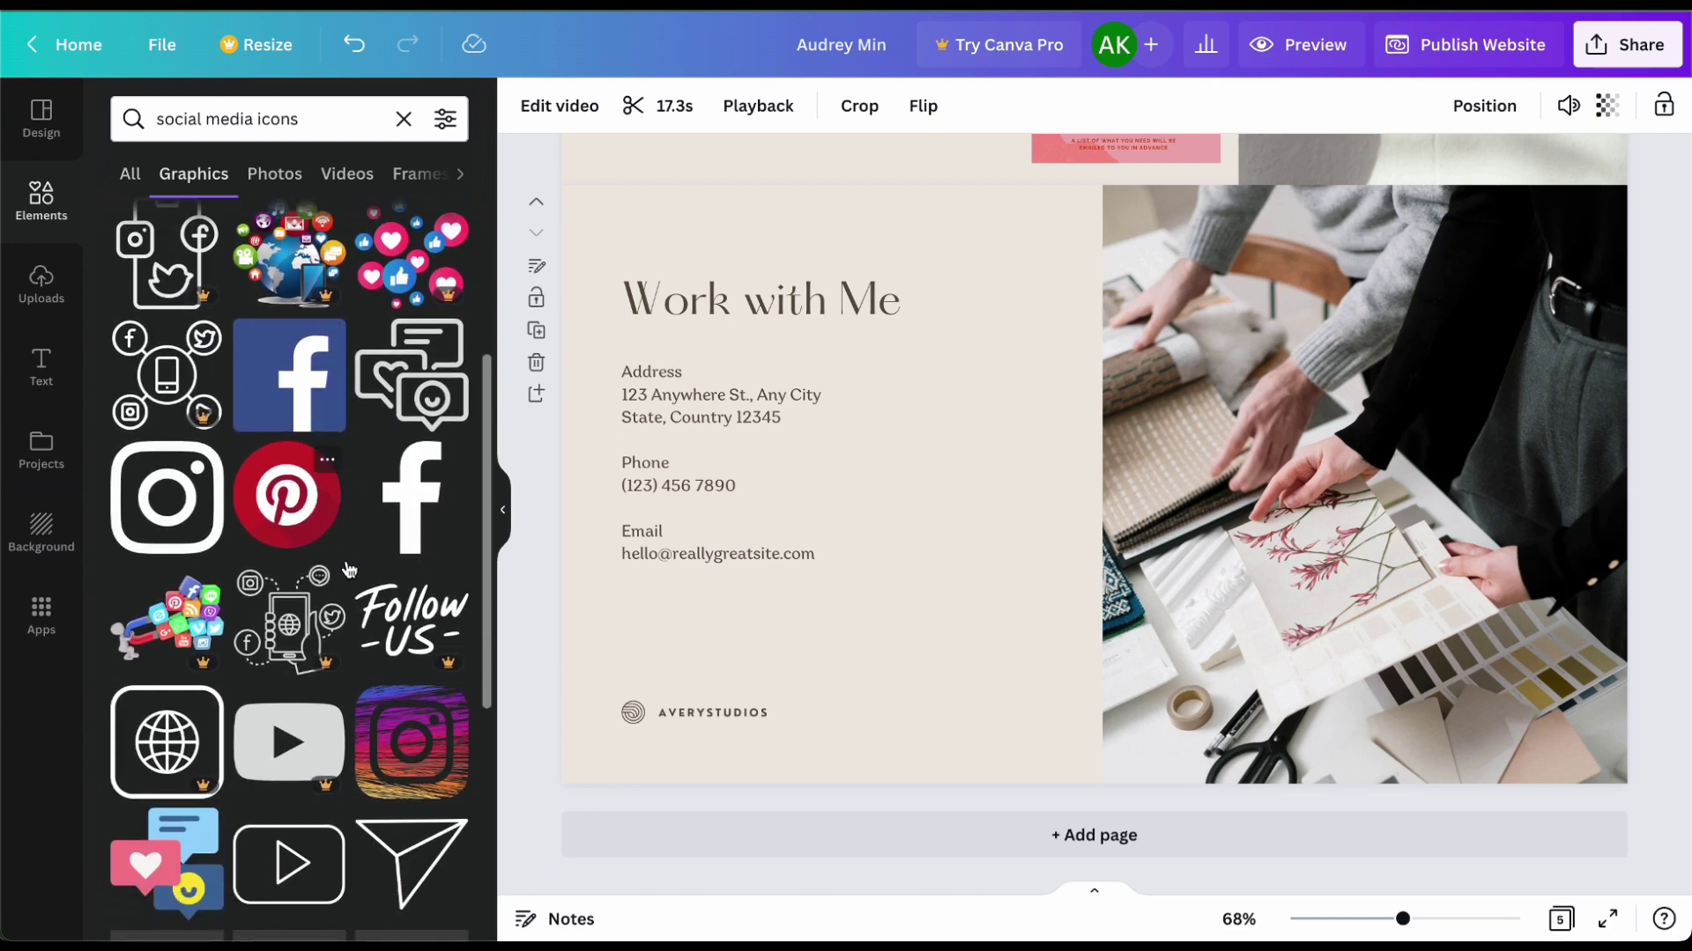
Step: Add a small outline Instagram icon under Work with Me, replacing the deleted address text
click(163, 520)
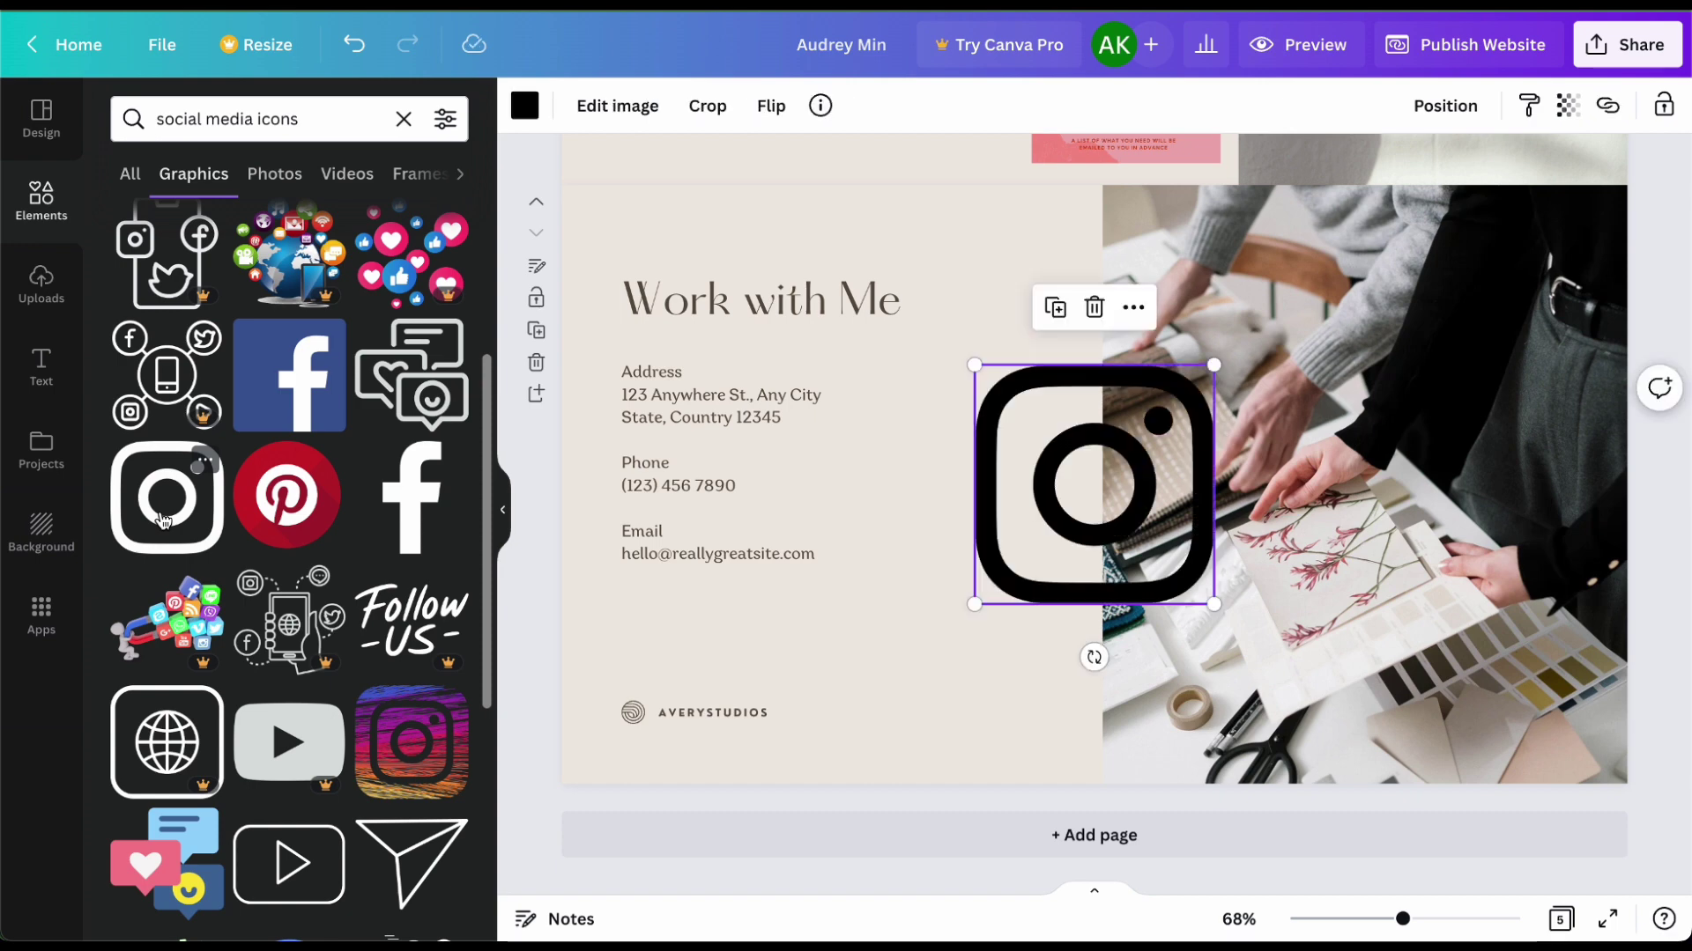
drag(975, 604, 873, 421)
click(705, 414)
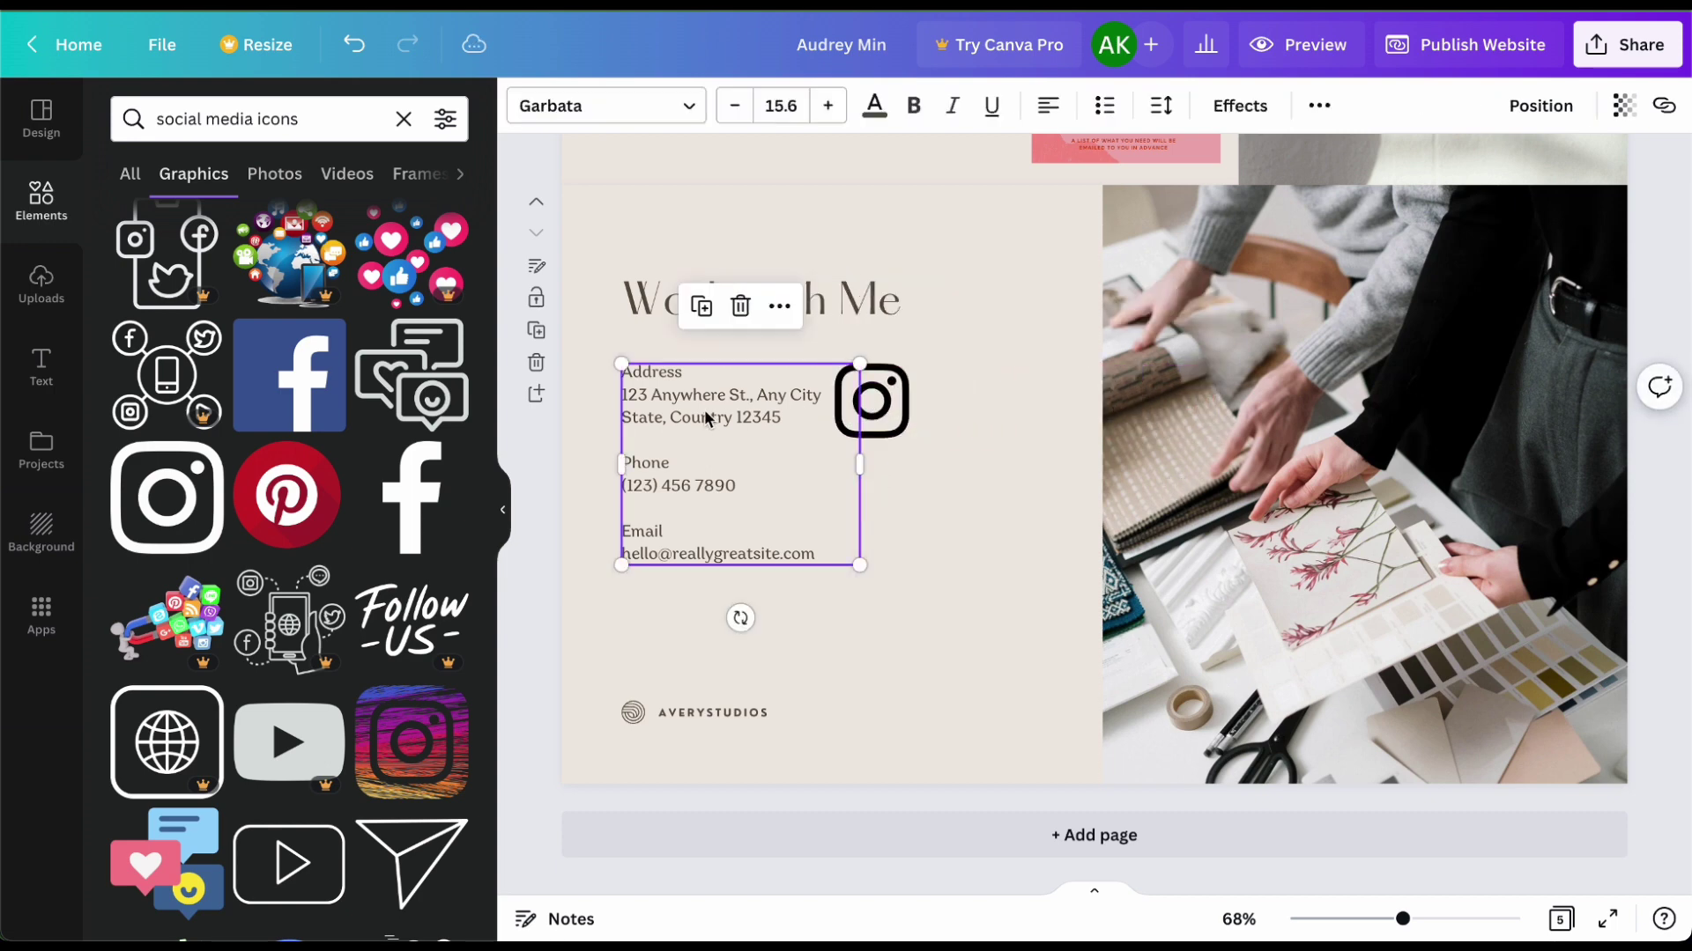
key(Delete)
click(890, 427)
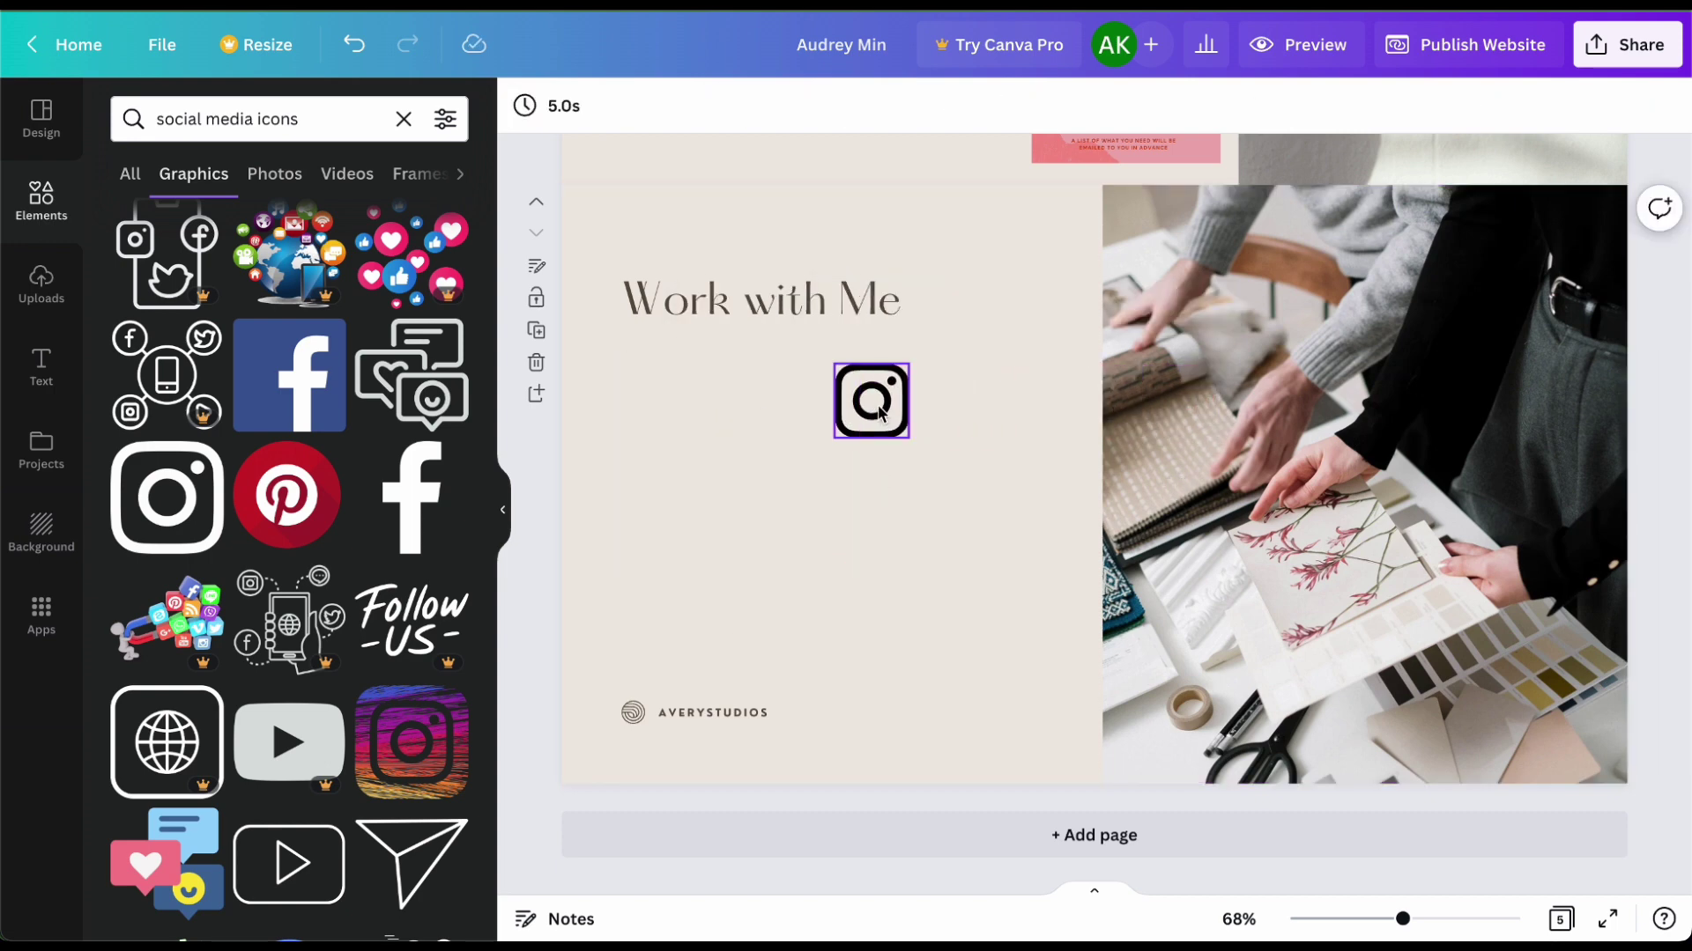
drag(881, 412, 660, 384)
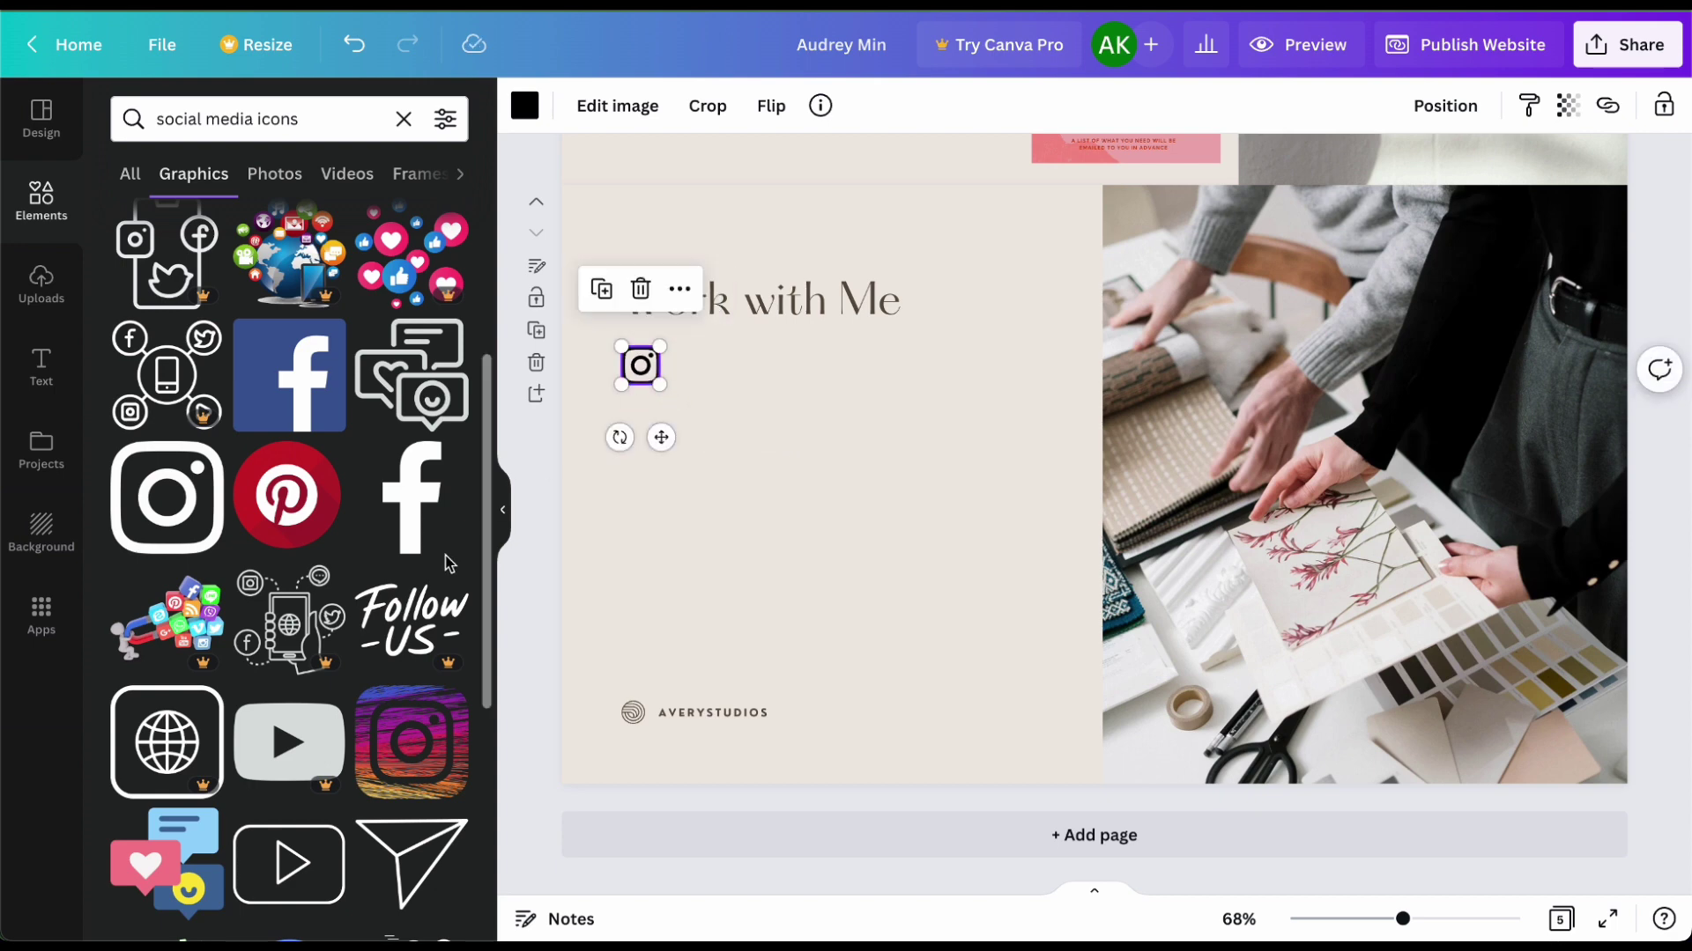
Step: Add play-button and red Pinterest icons below it, shrunk to match the Instagram icon
scroll(396, 617, down, 3)
drag(289, 599, 647, 423)
scroll(396, 601, up, 7)
click(288, 823)
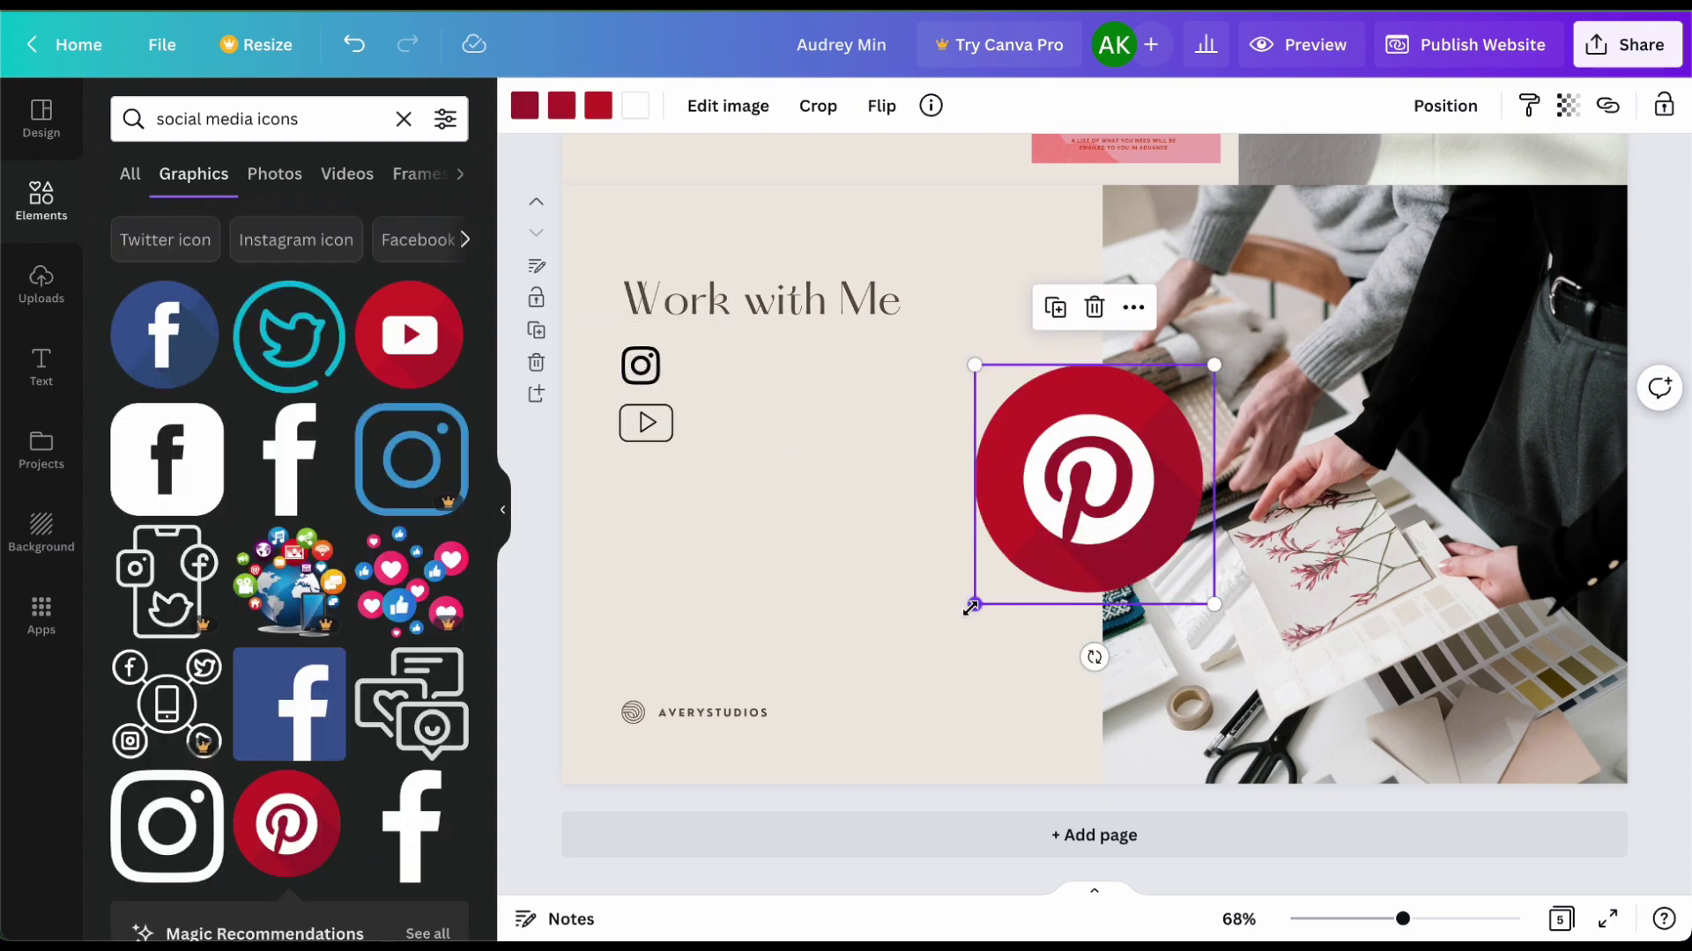
drag(978, 597, 641, 490)
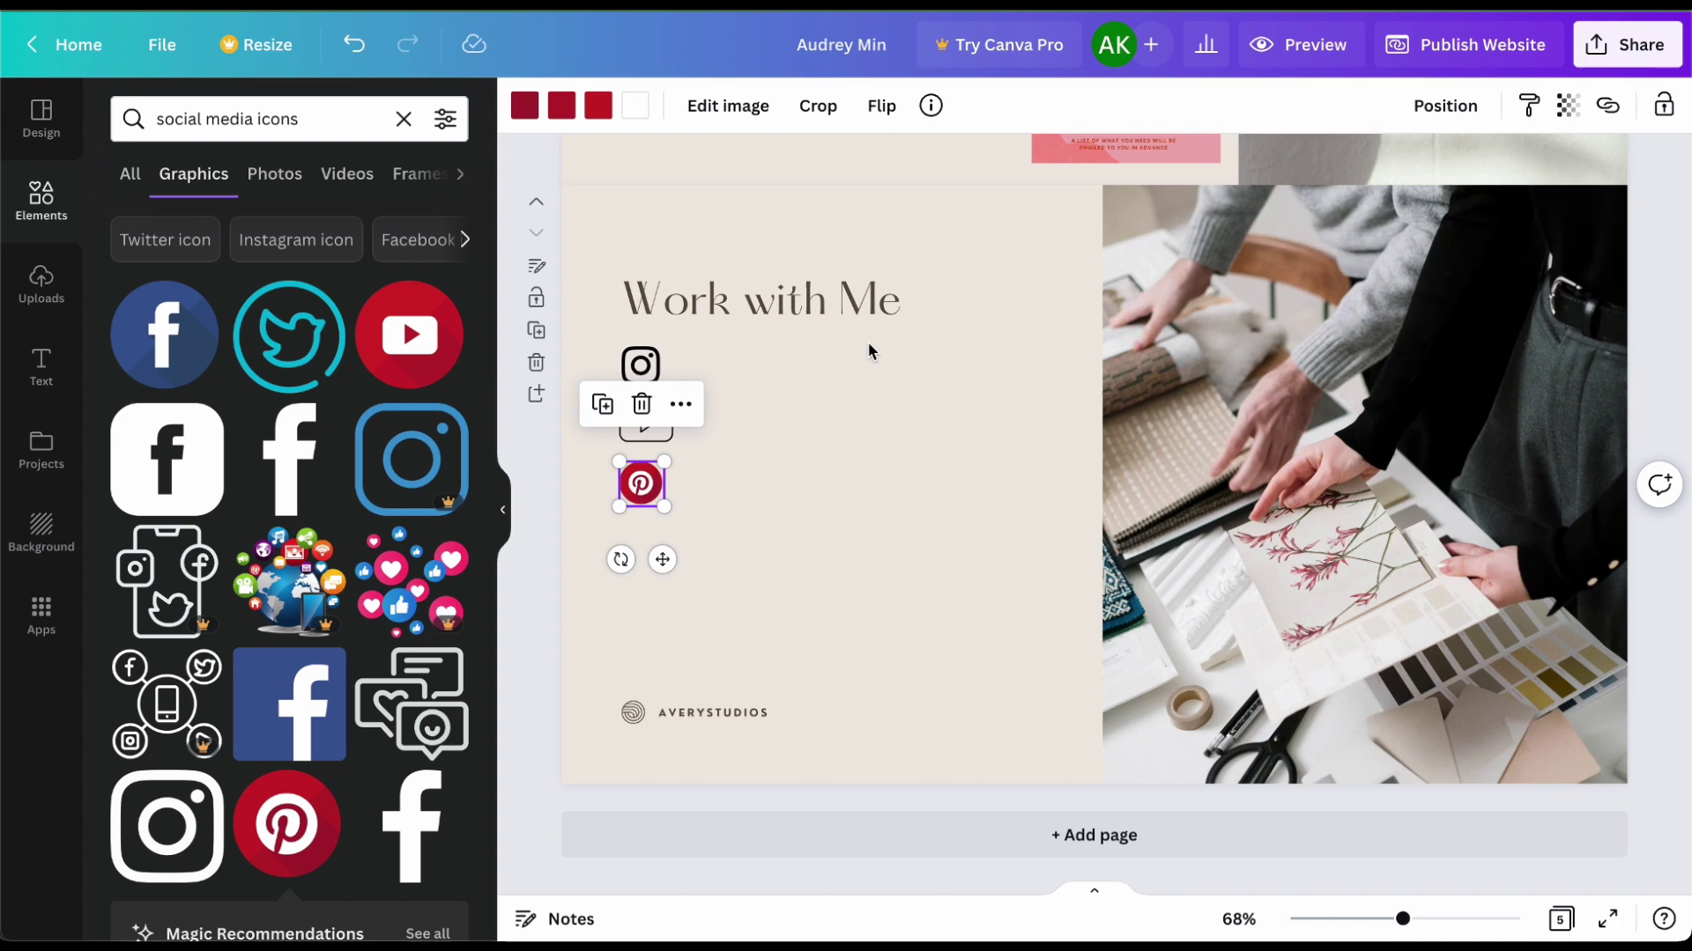
click(643, 365)
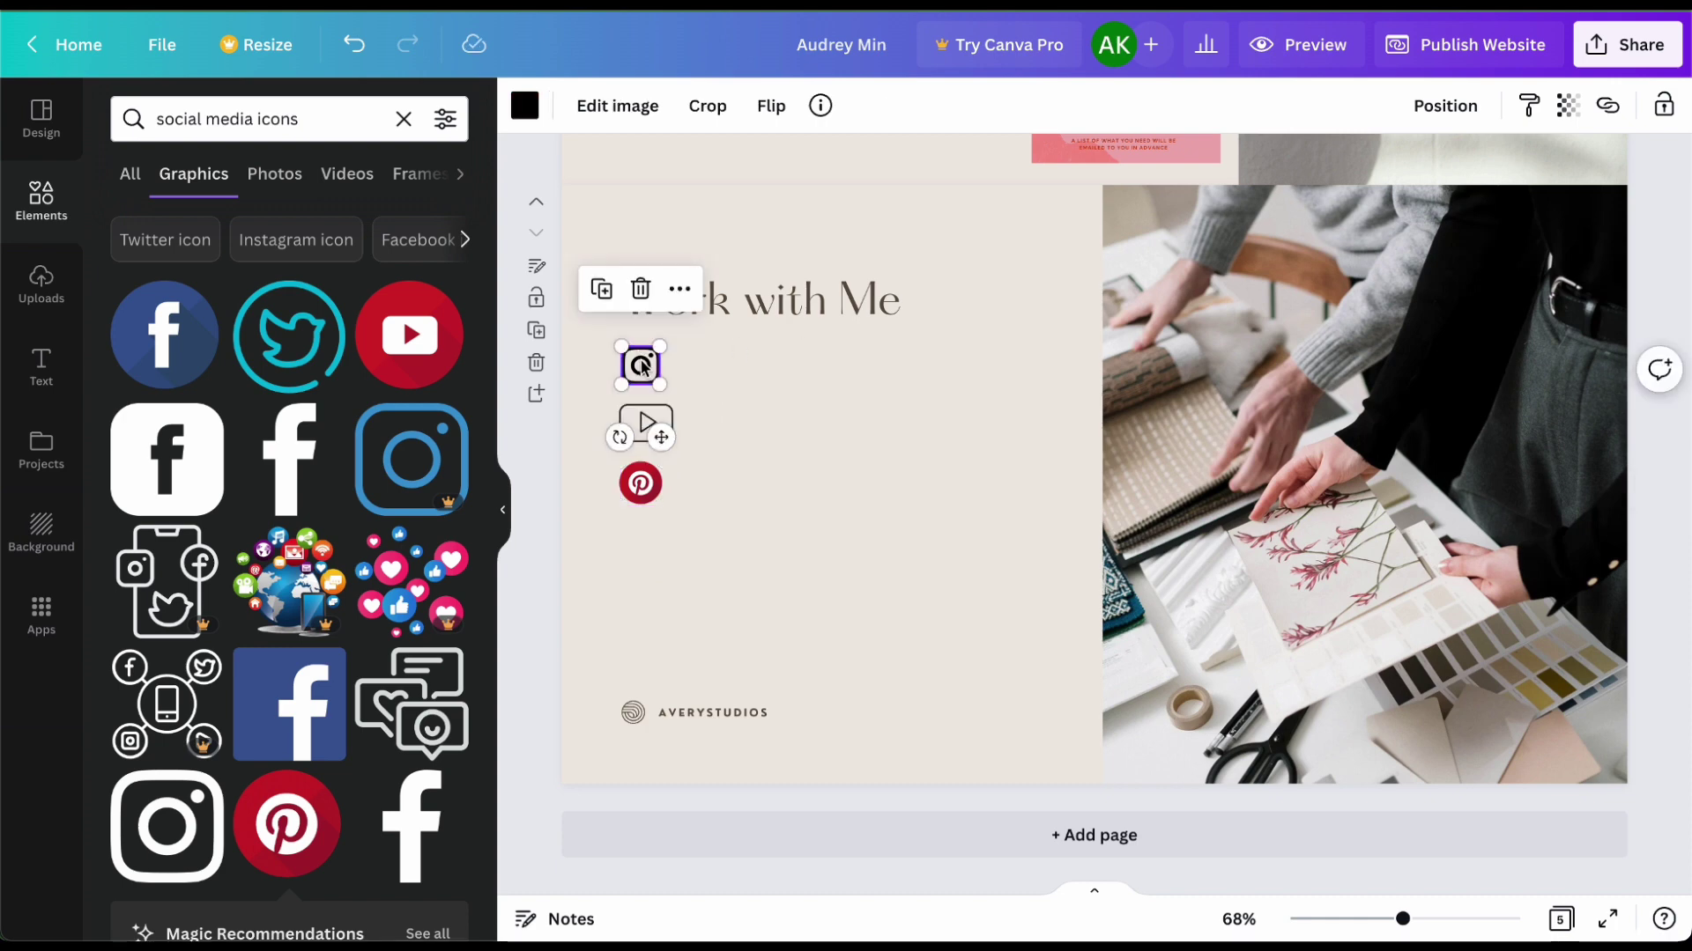
click(1612, 111)
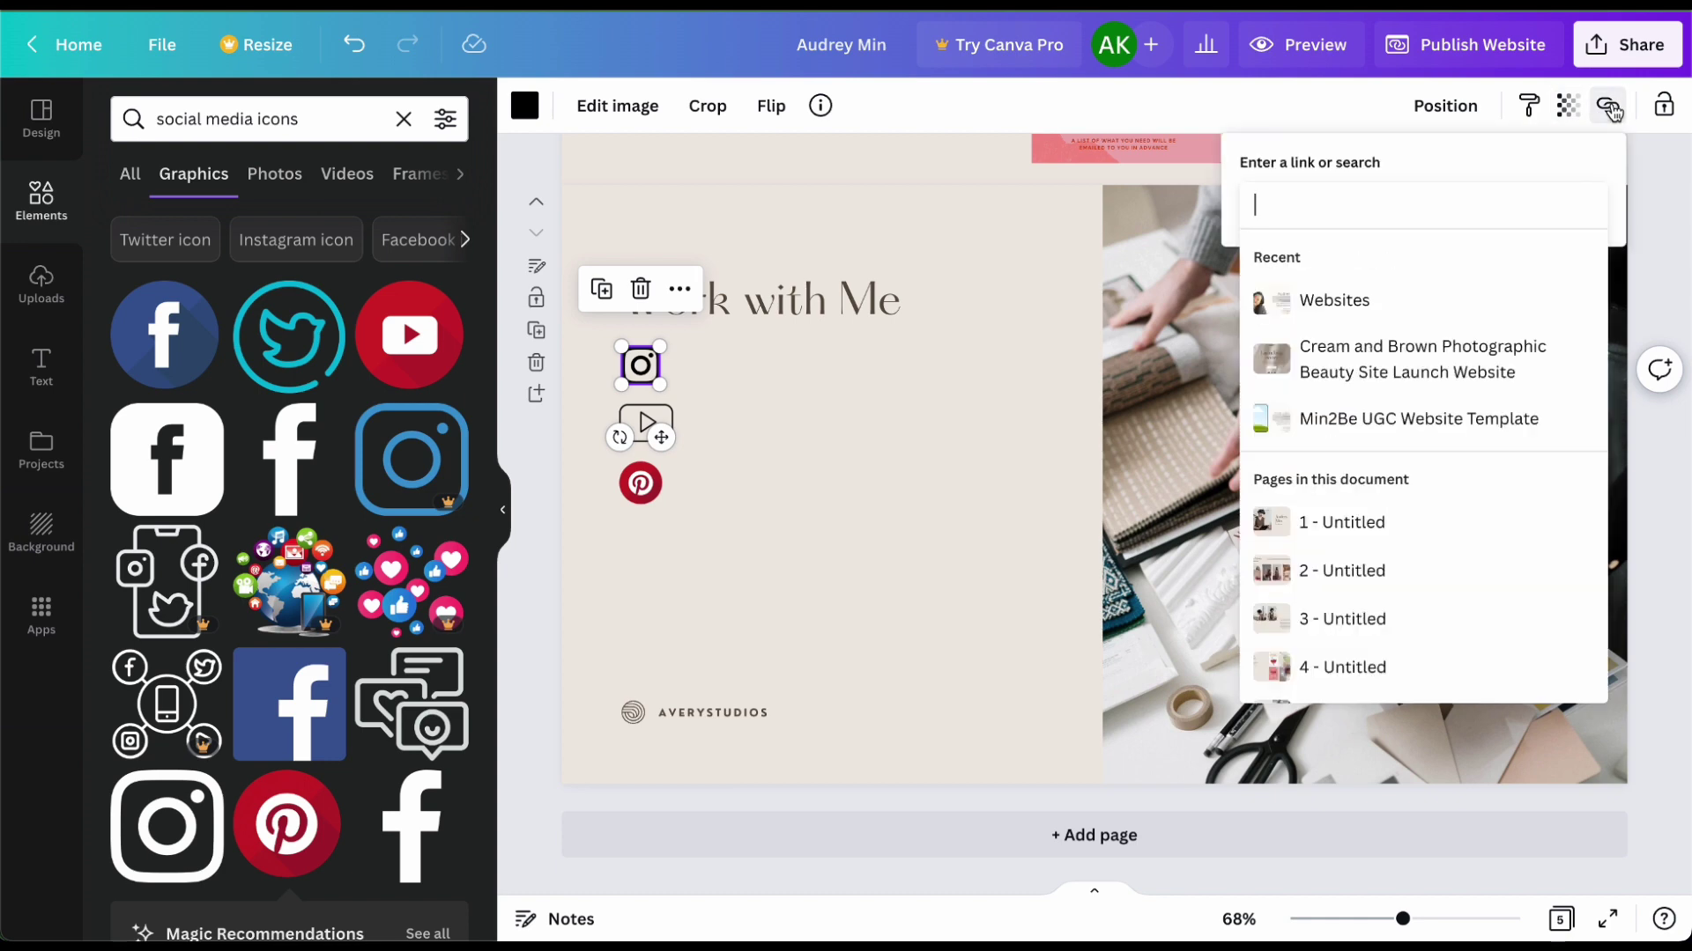
text(www.inst)
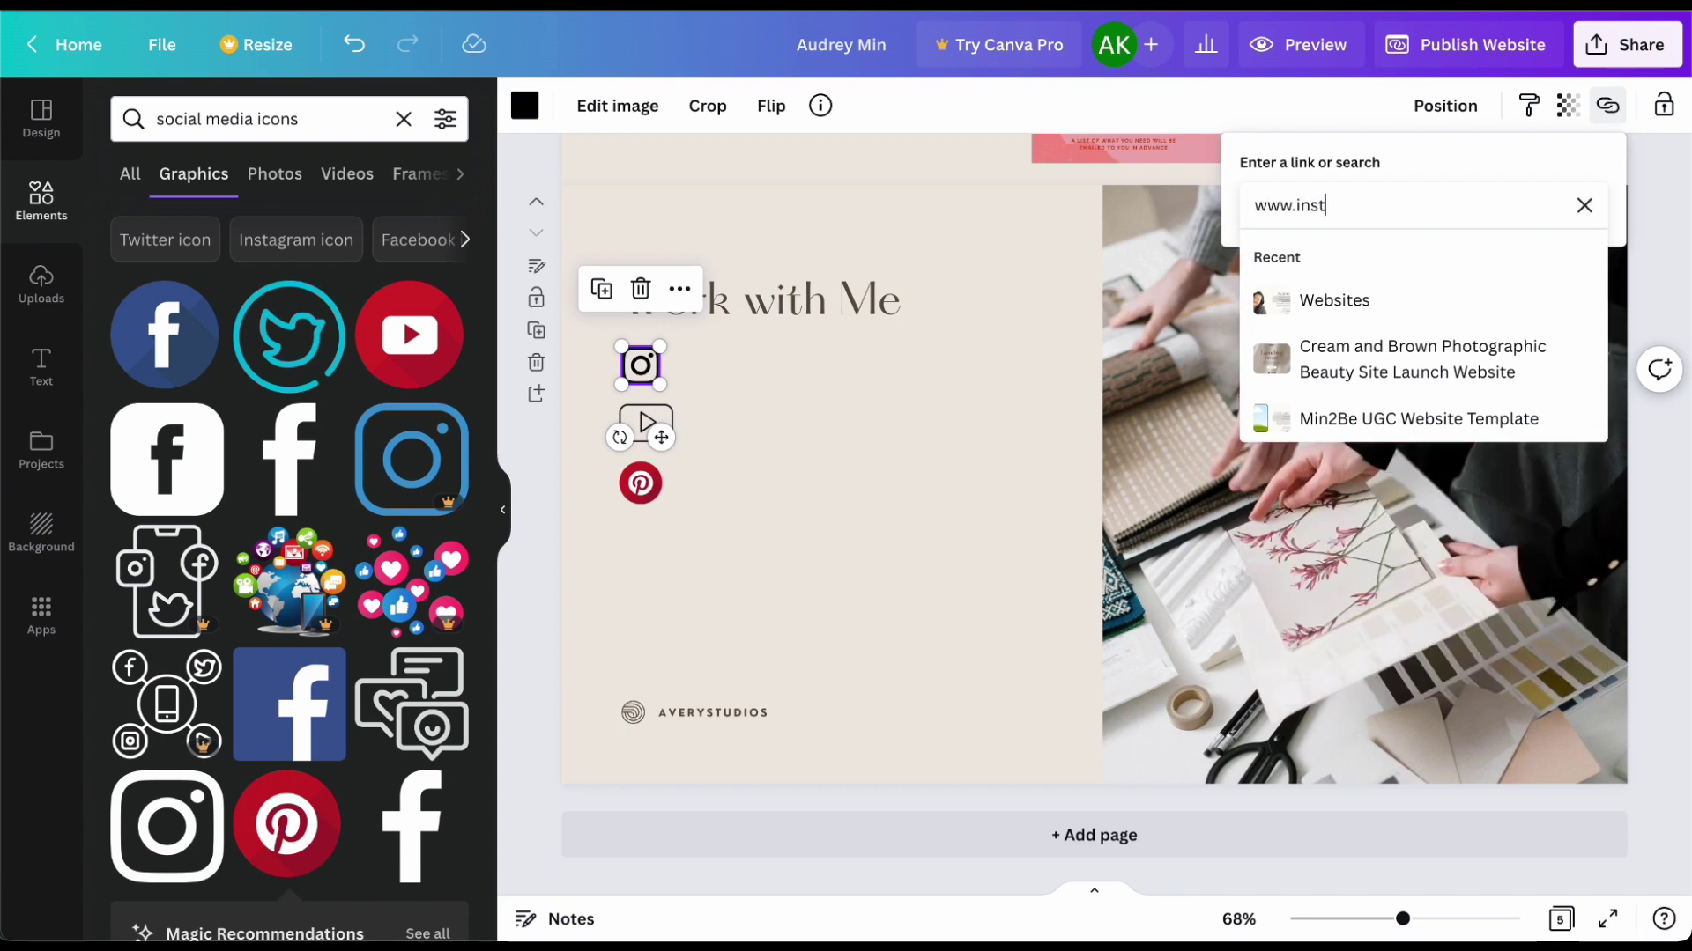
text(agram.com/min2bedesigns)
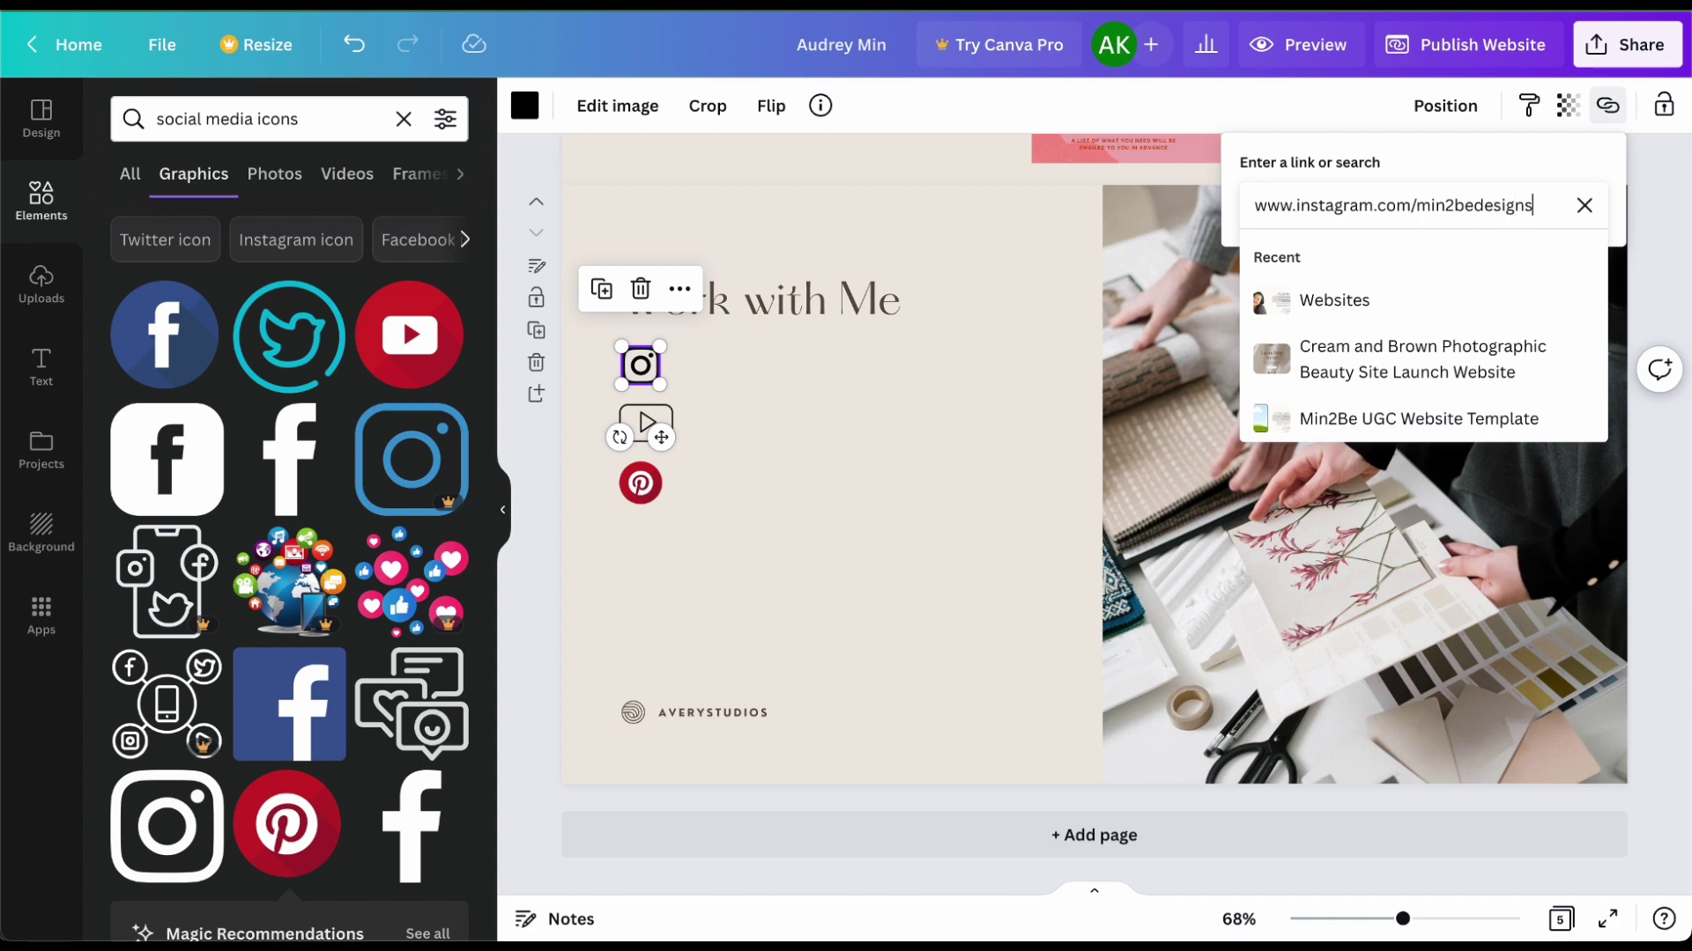
key(Return)
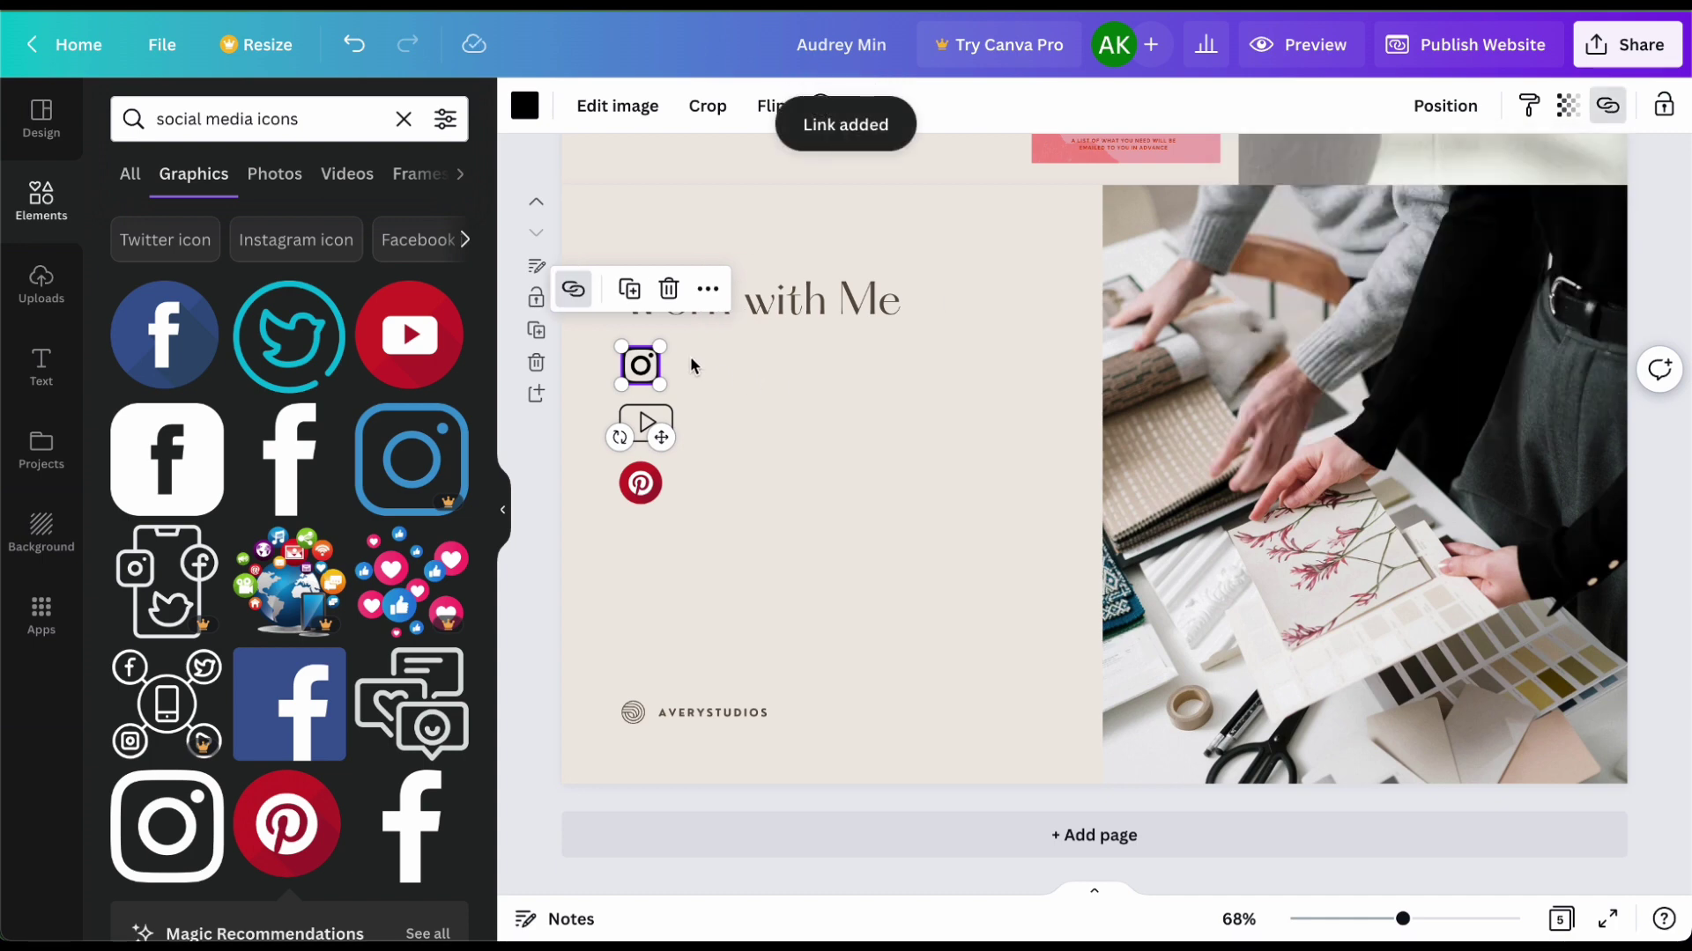
click(720, 364)
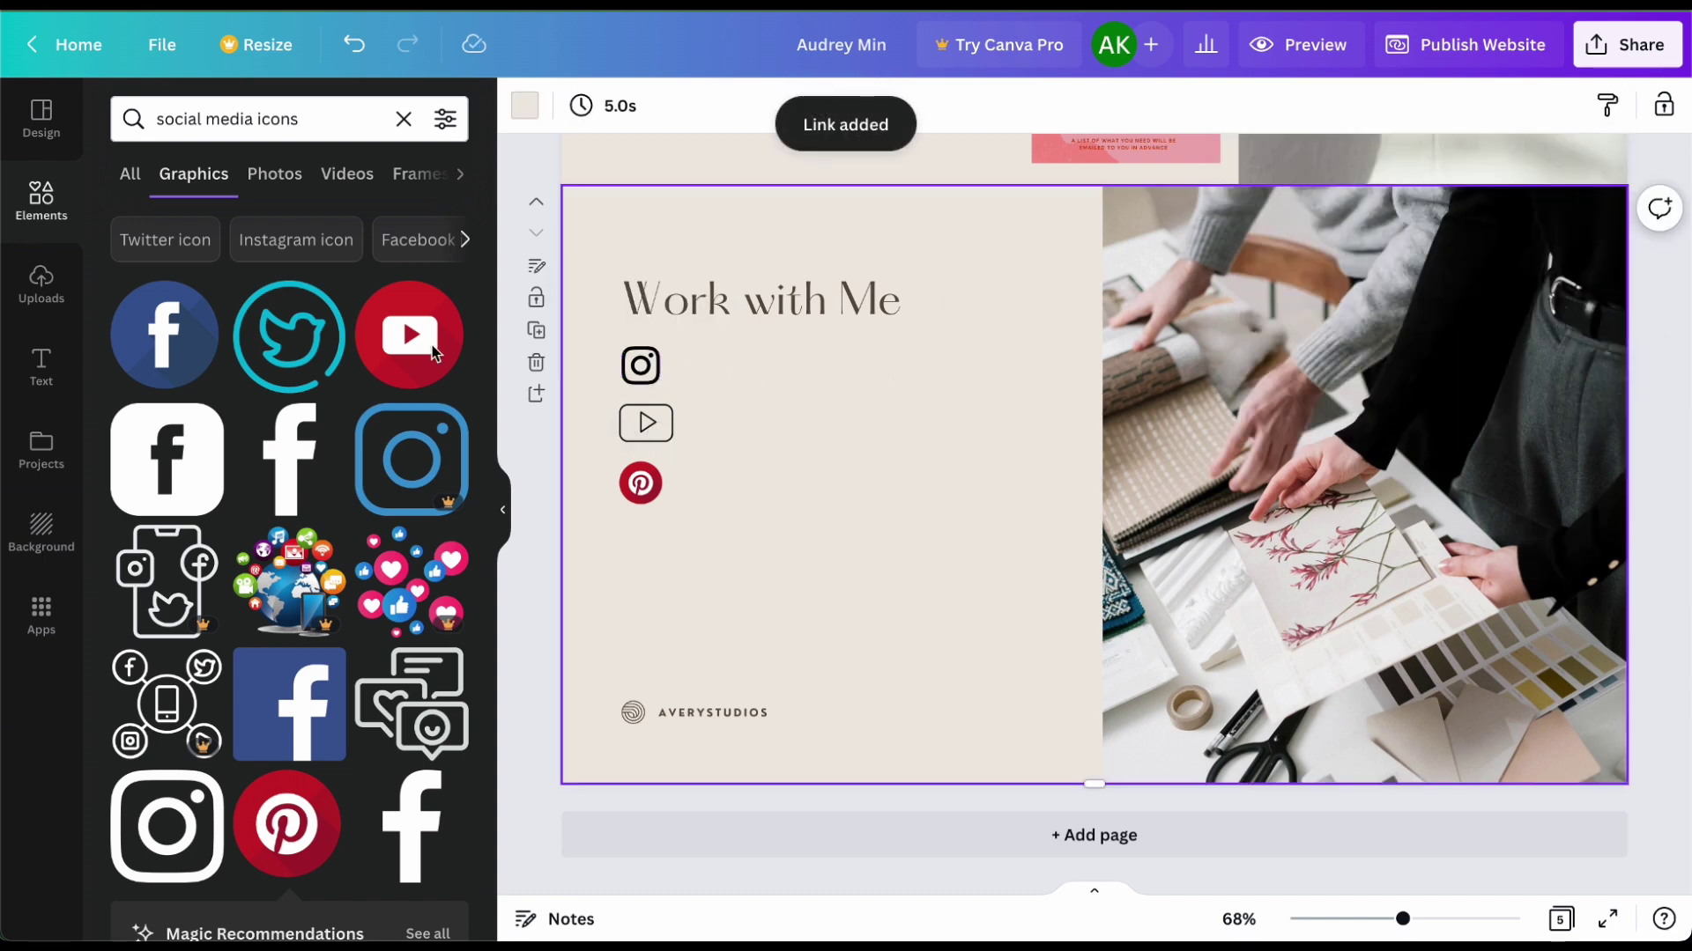
Step: Add a subheading with the owner's @ Instagram handle beside the icon, then open Publish Website
click(40, 368)
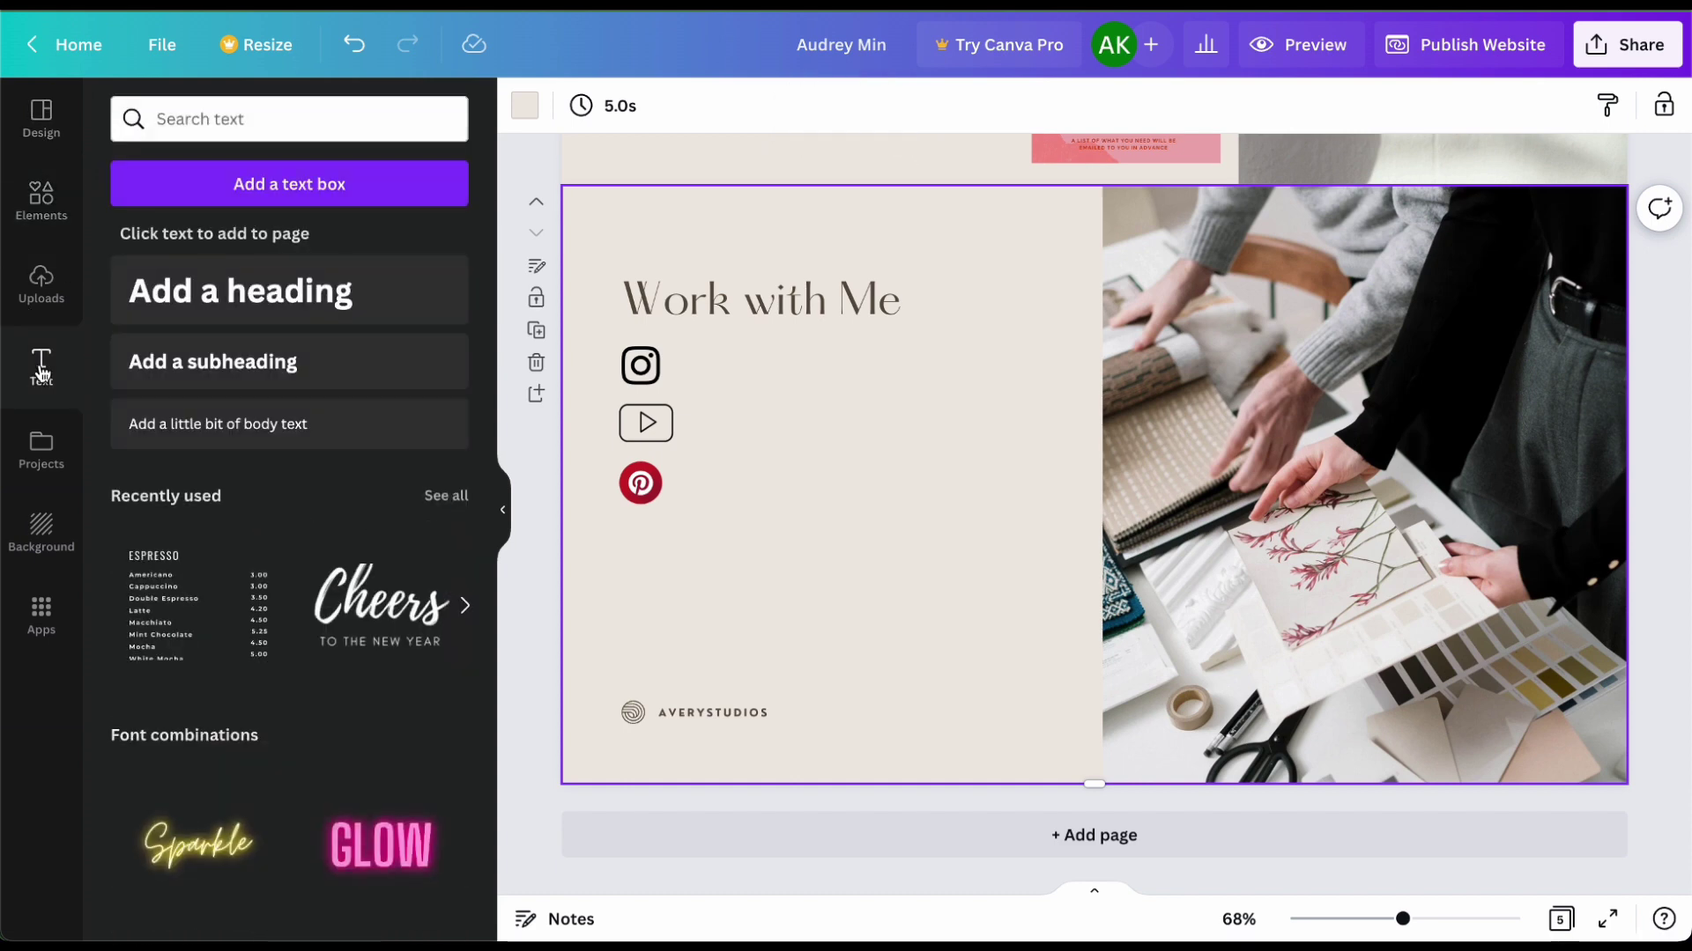
click(202, 373)
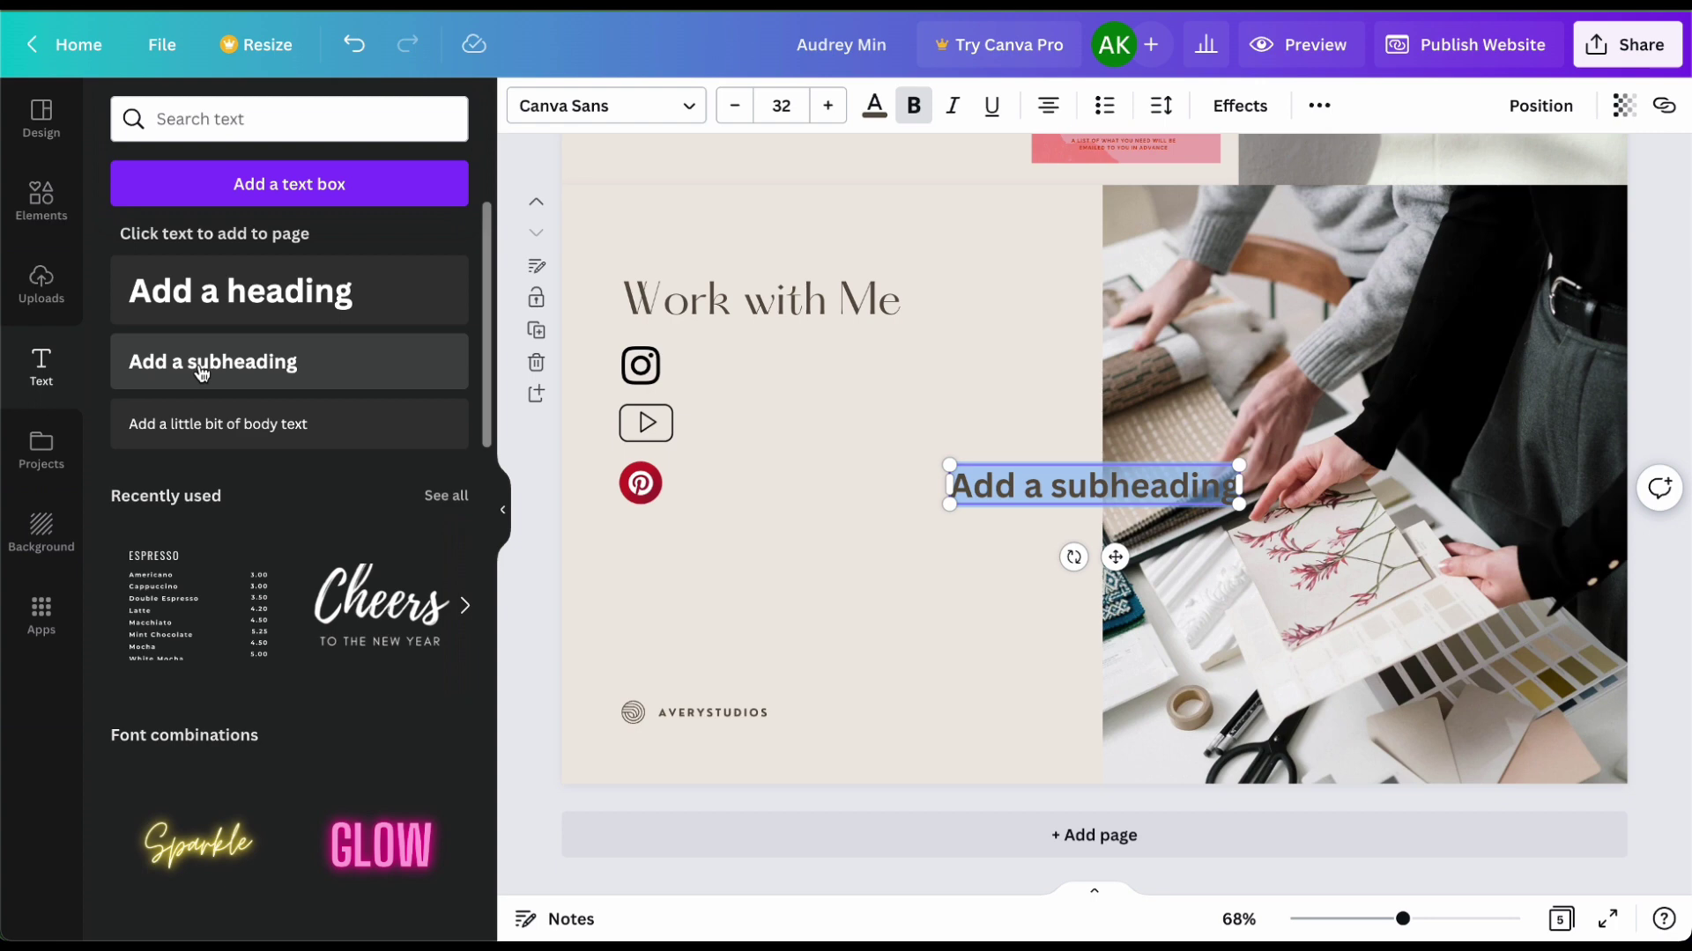
text(@min2bed)
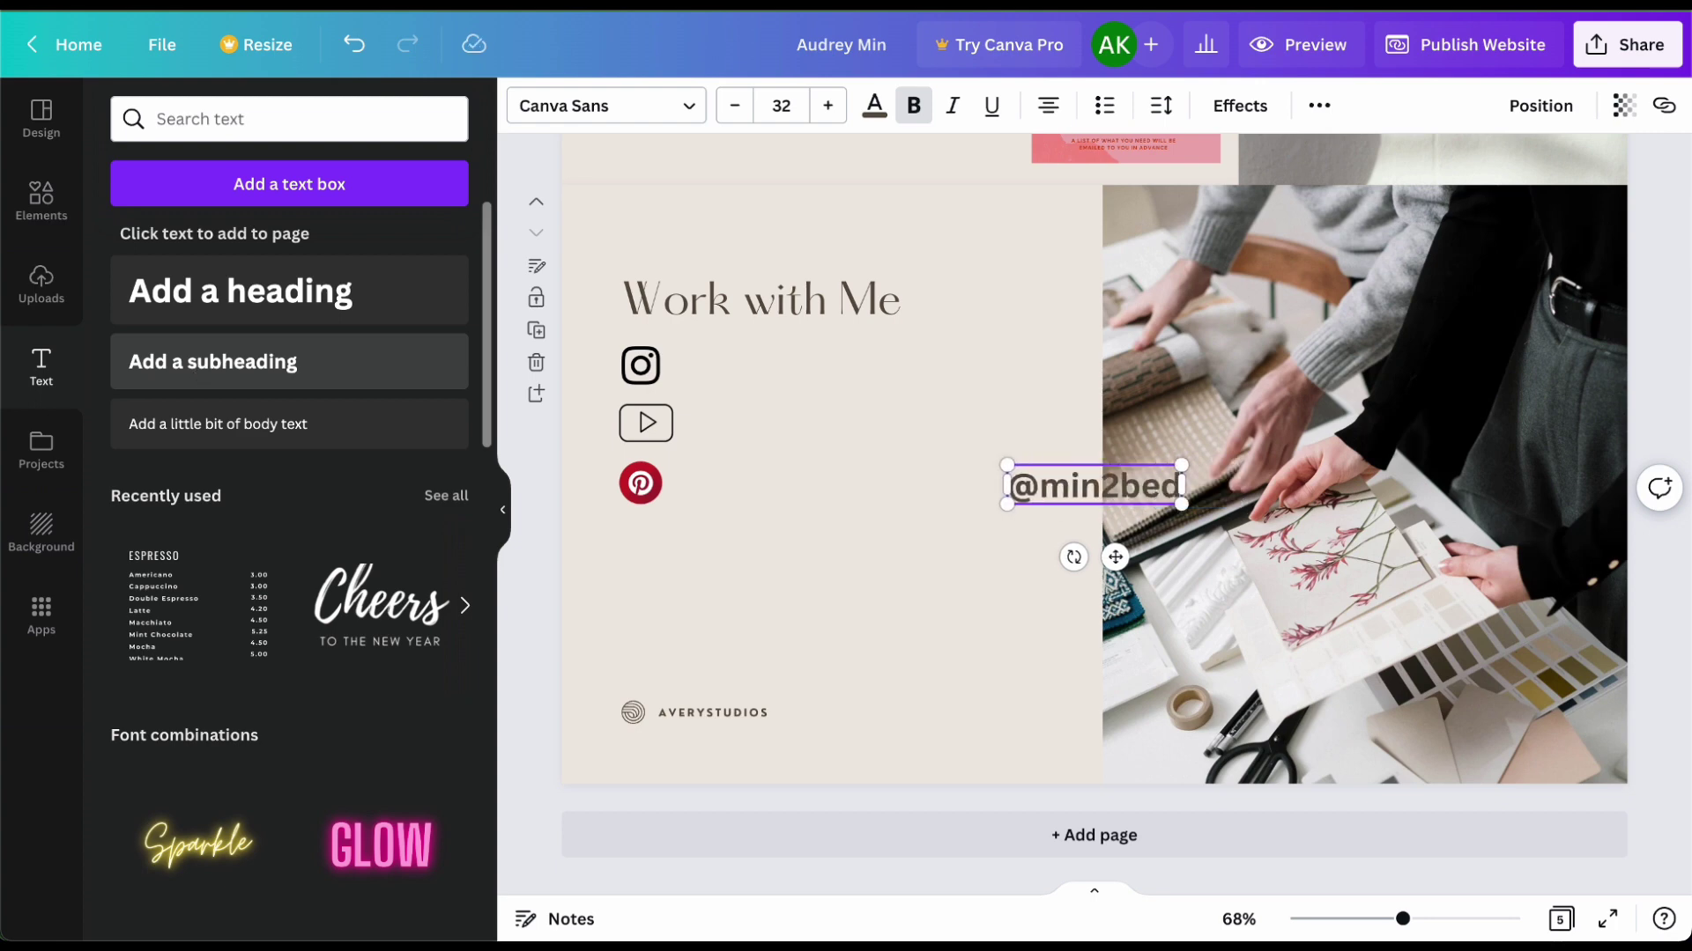
key(BackSpace)
text(designs)
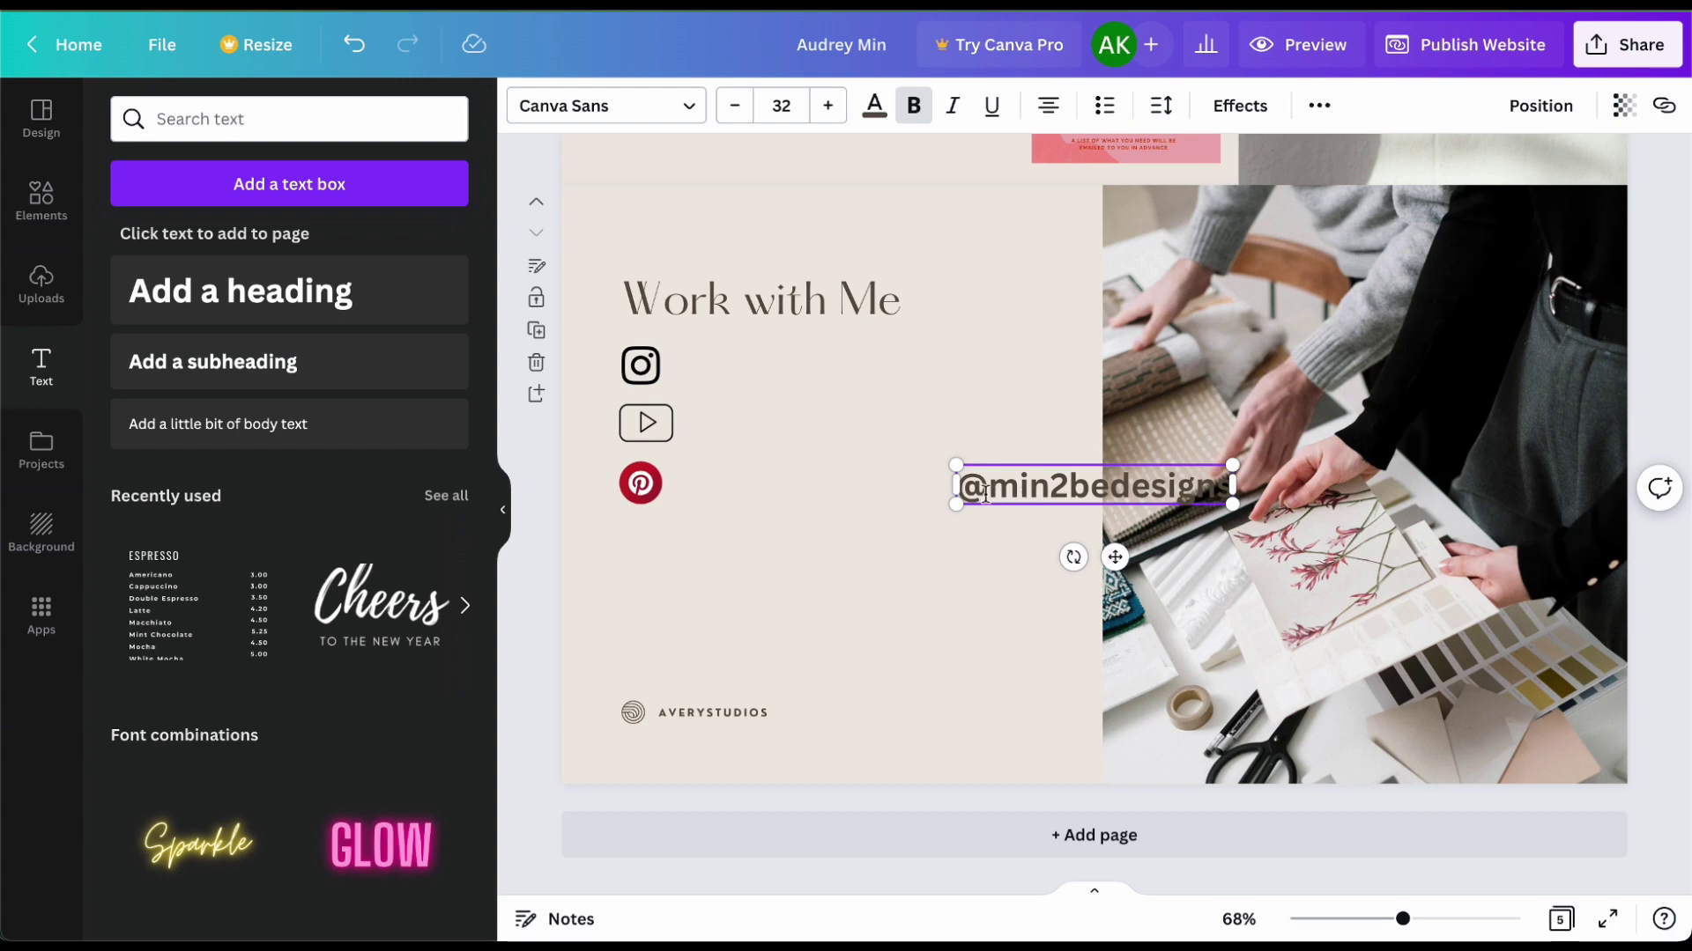
drag(1114, 557, 872, 452)
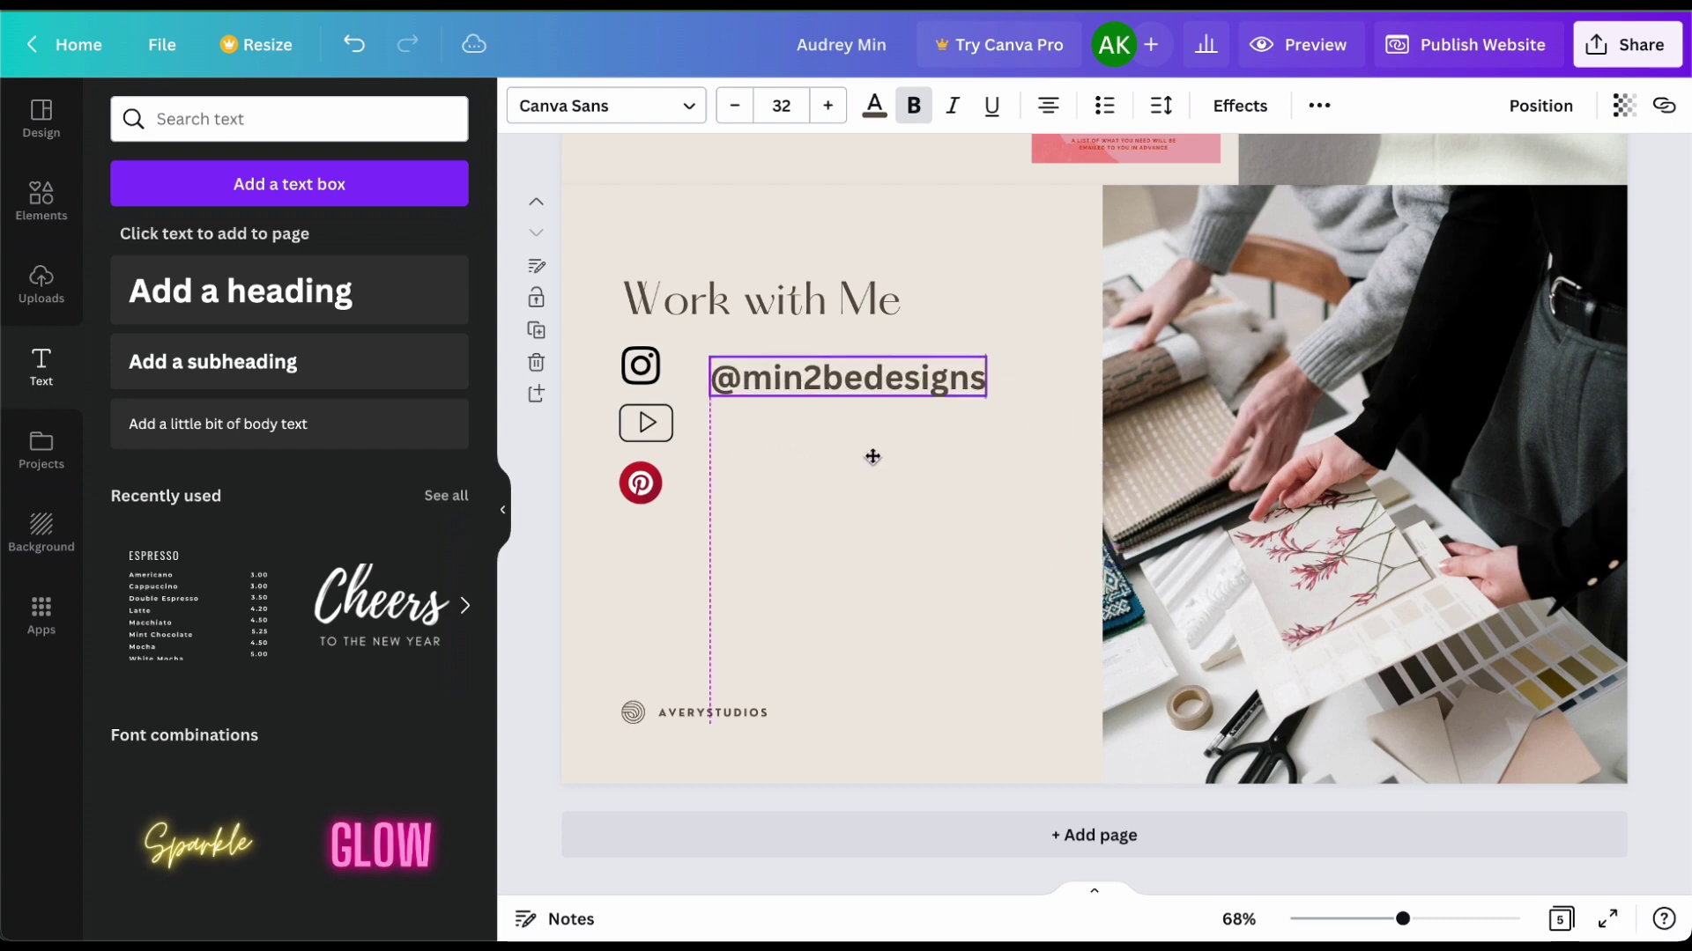
key(Escape)
click(1501, 59)
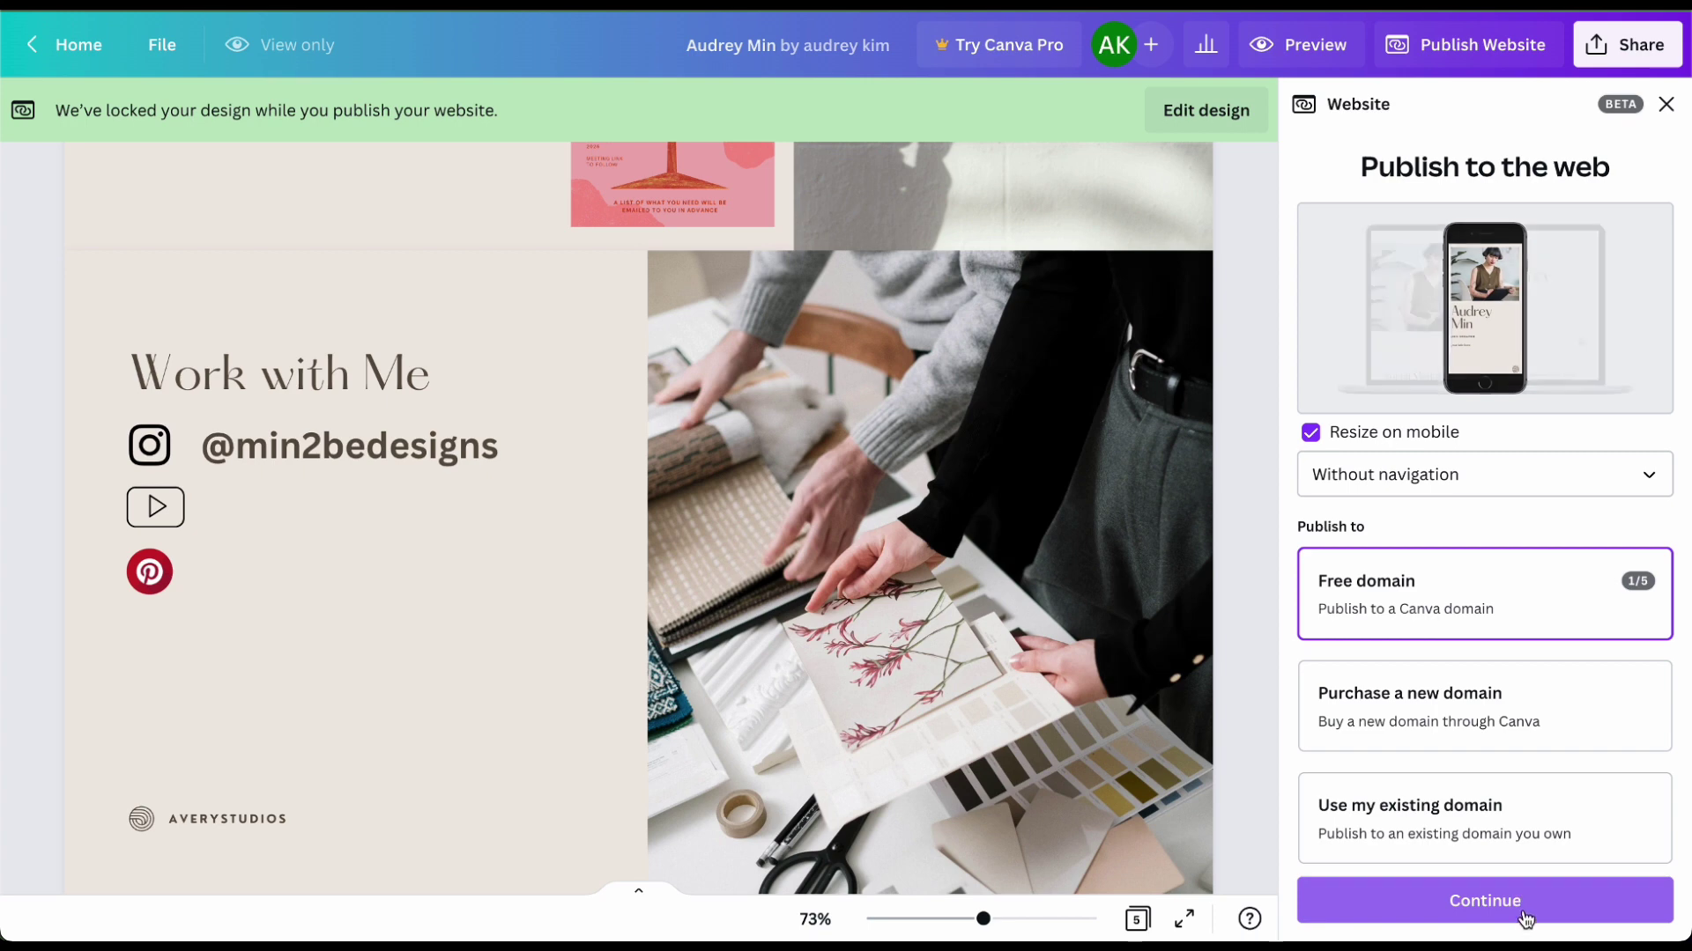
Step: Continue publishing on the free Canva domain and begin entering the website description
click(1525, 916)
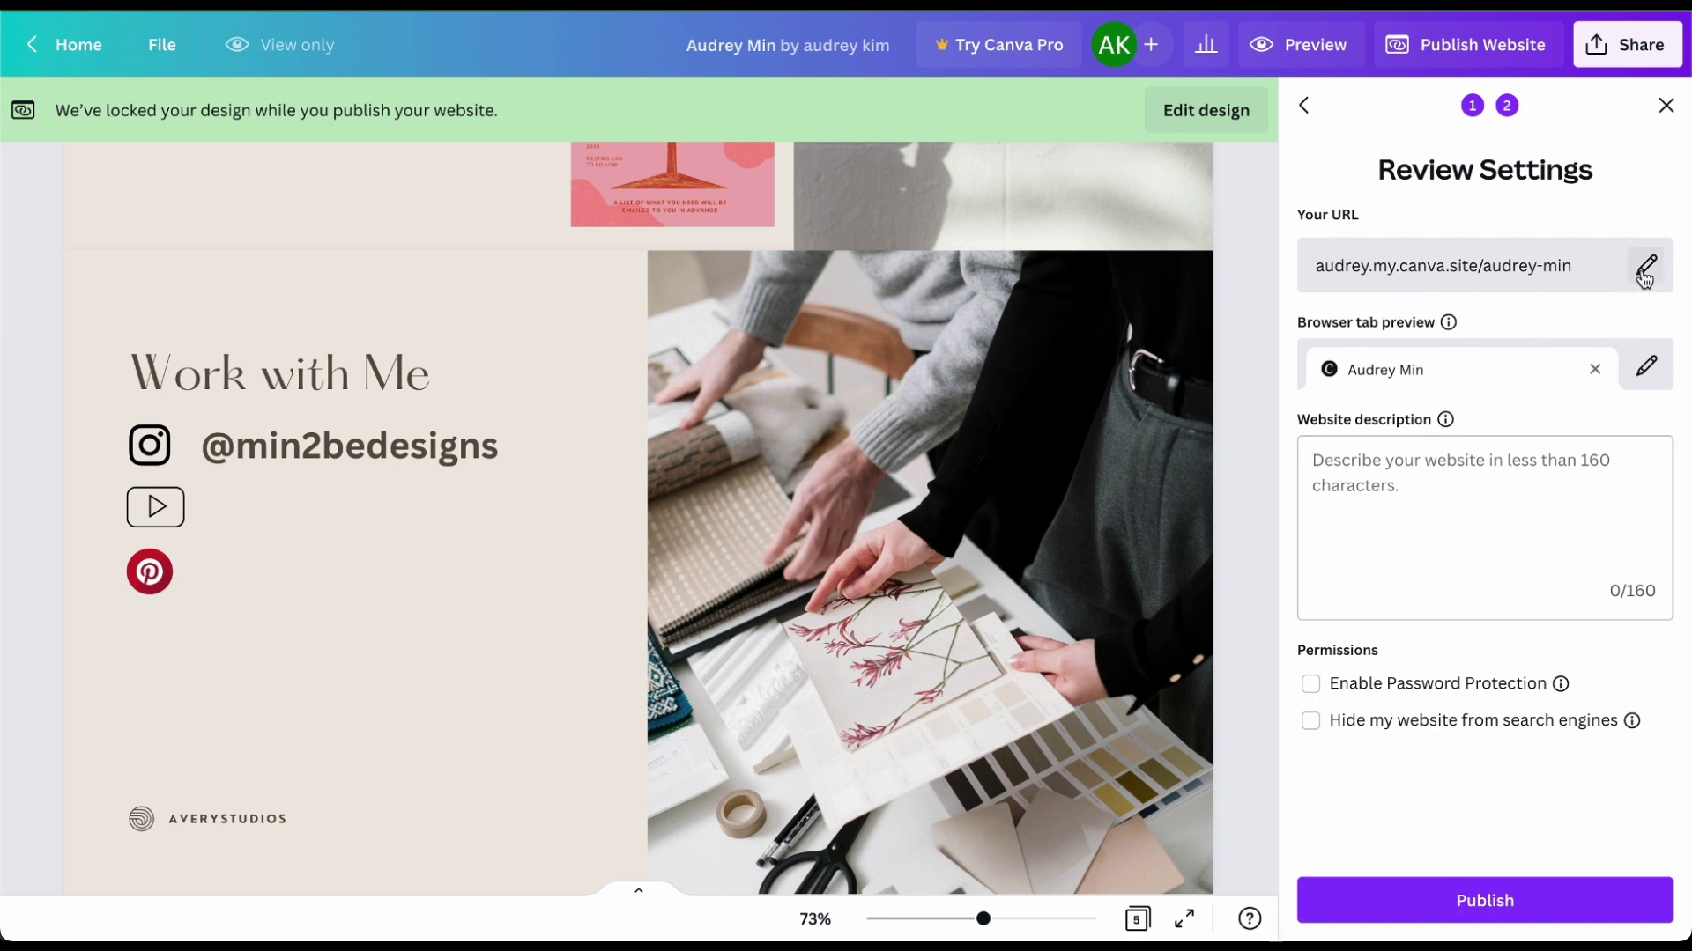
click(1529, 484)
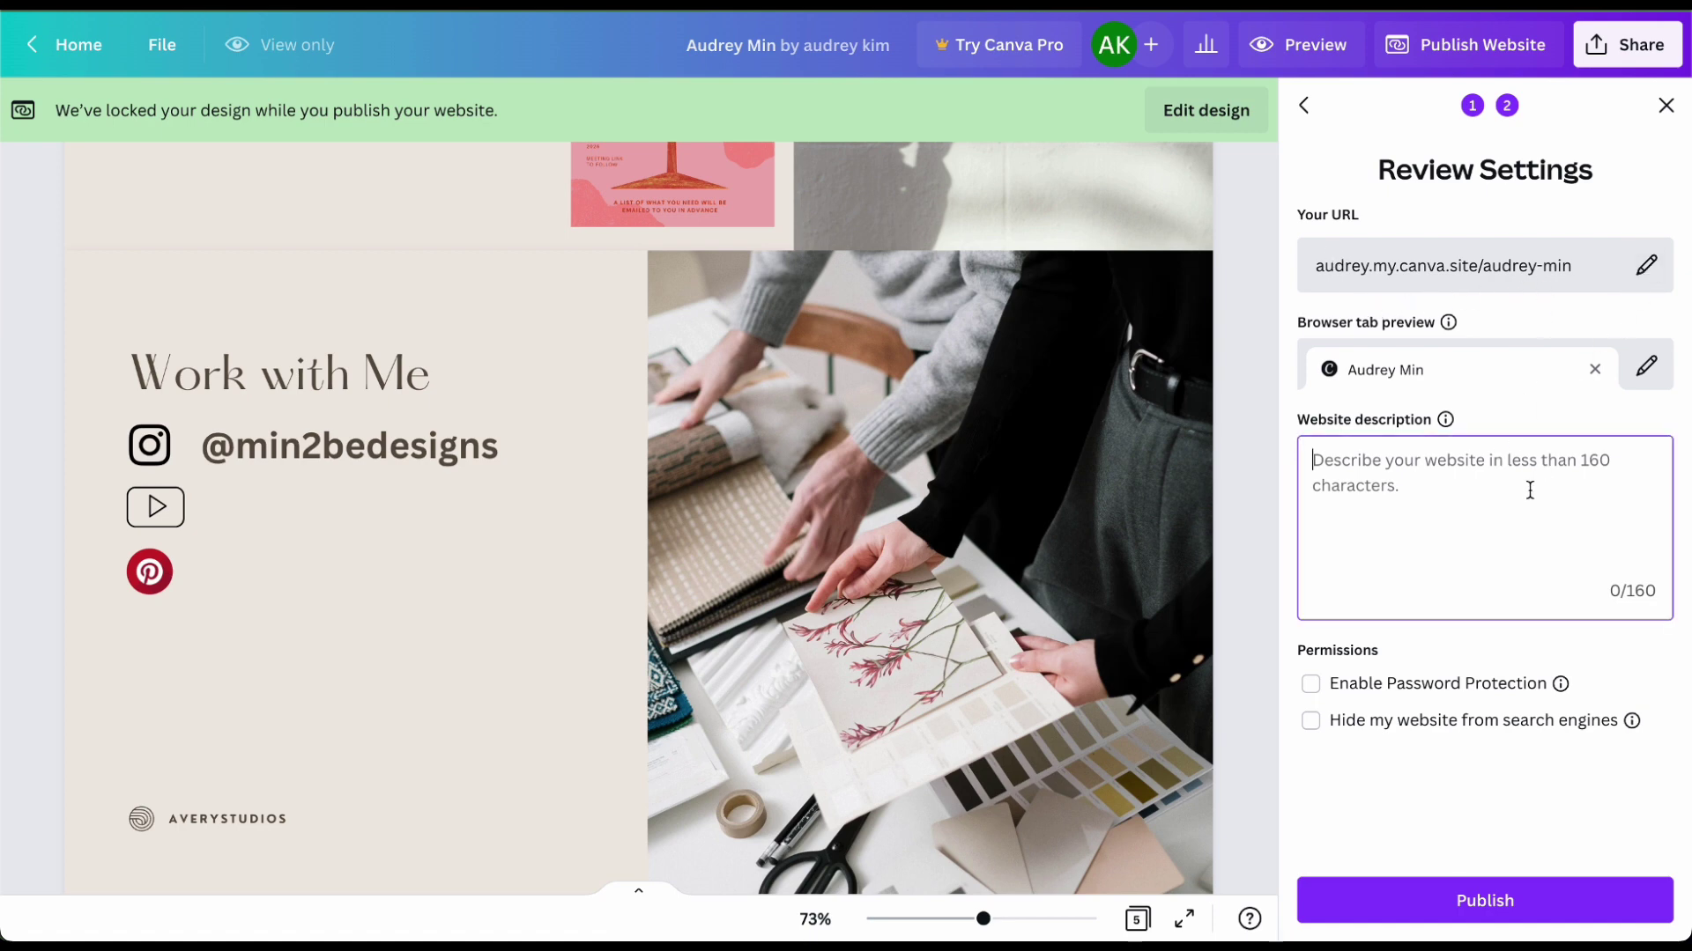